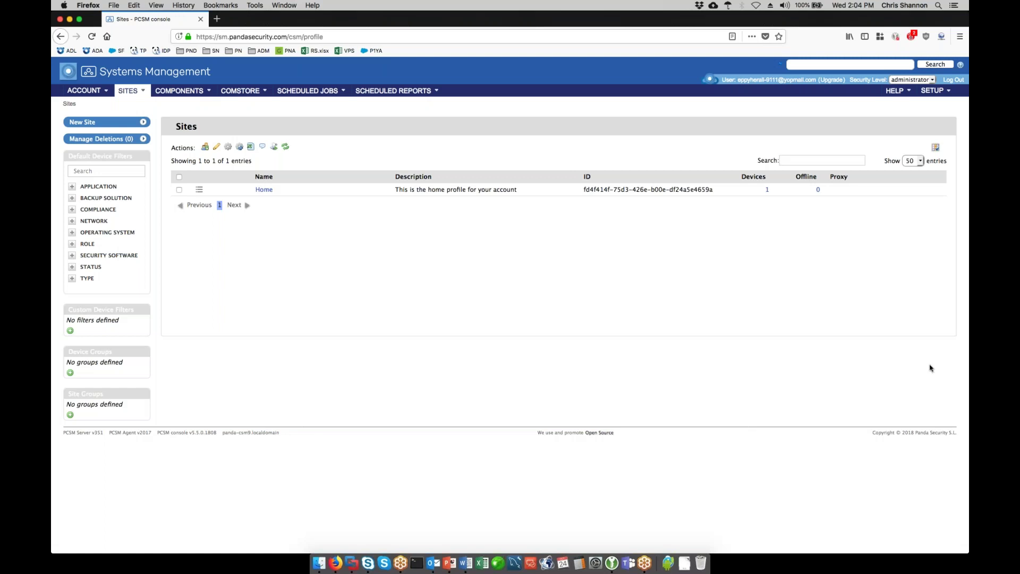
# - Go from the Home site's policies to the empty All Components list
pyautogui.click(269, 191)
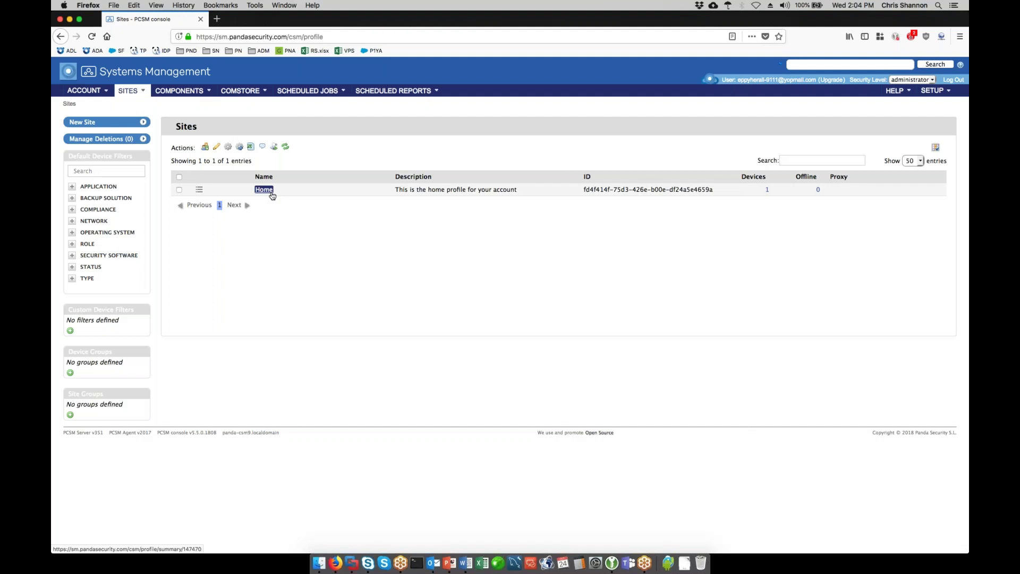
pyautogui.click(268, 191)
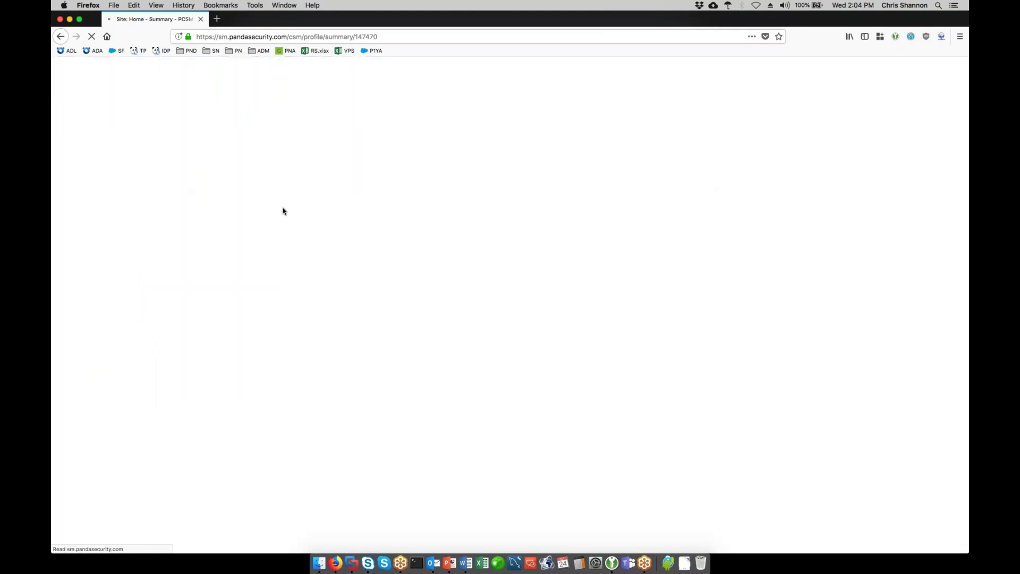
pyautogui.click(869, 145)
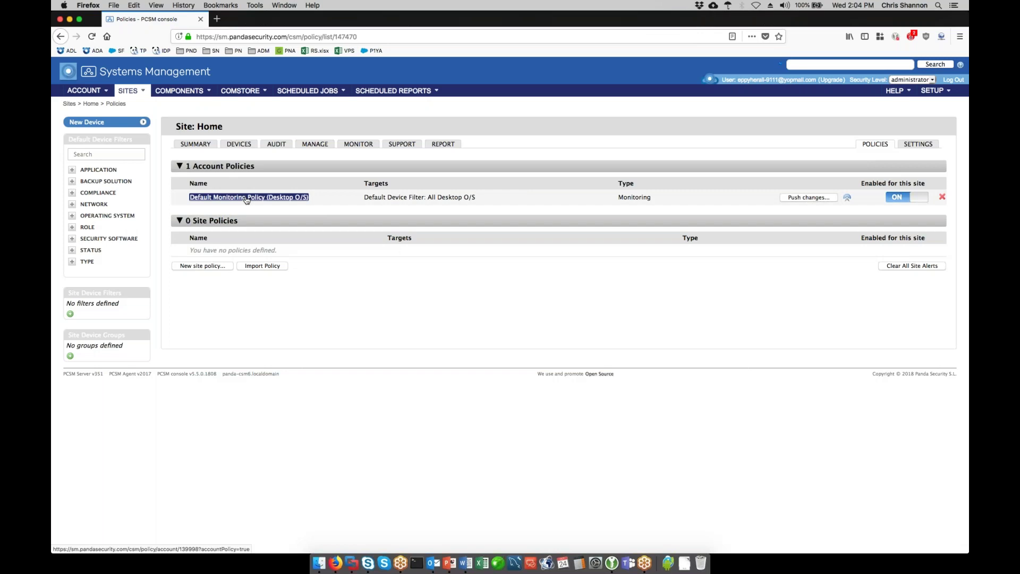
pyautogui.click(176, 91)
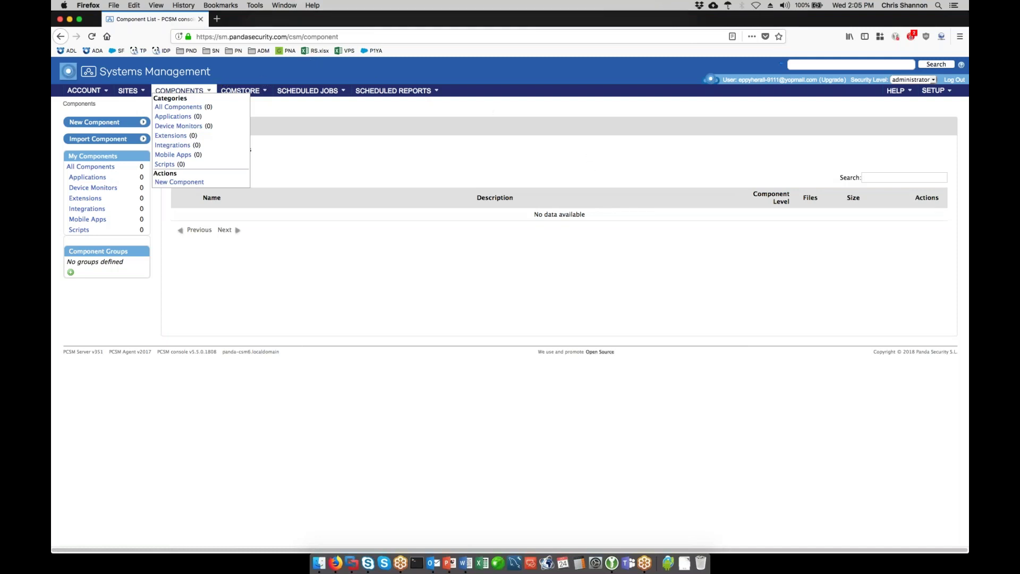
# - Return to the Home site summary and dismiss the New Device platform chooser
pyautogui.click(190, 91)
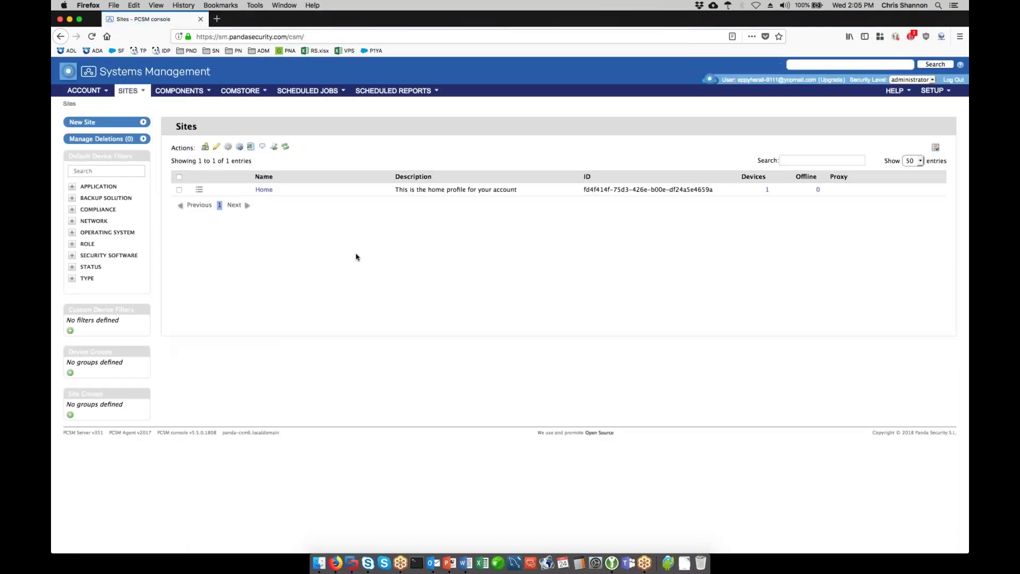
pyautogui.click(263, 190)
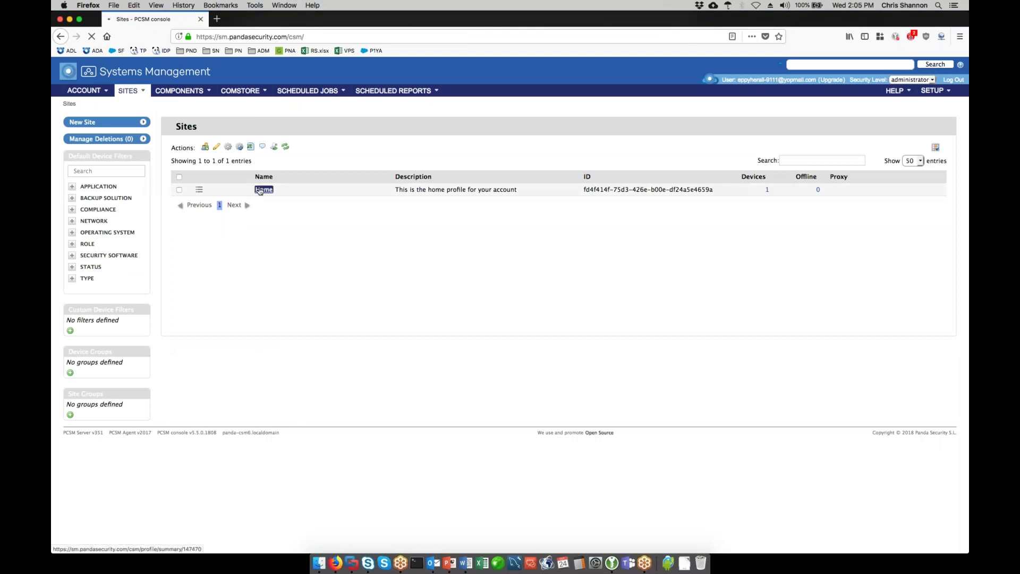
pyautogui.click(144, 124)
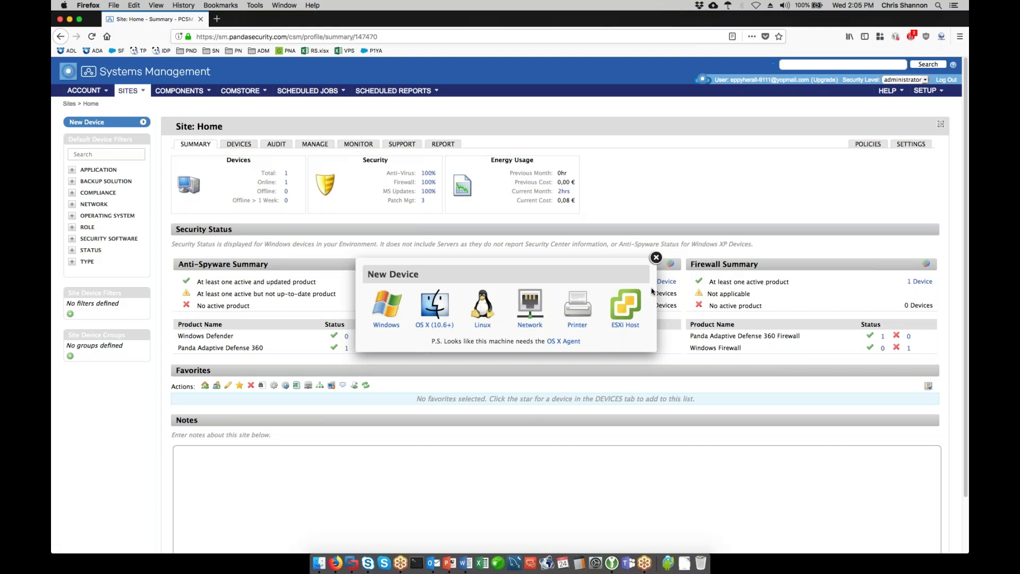
pyautogui.click(656, 257)
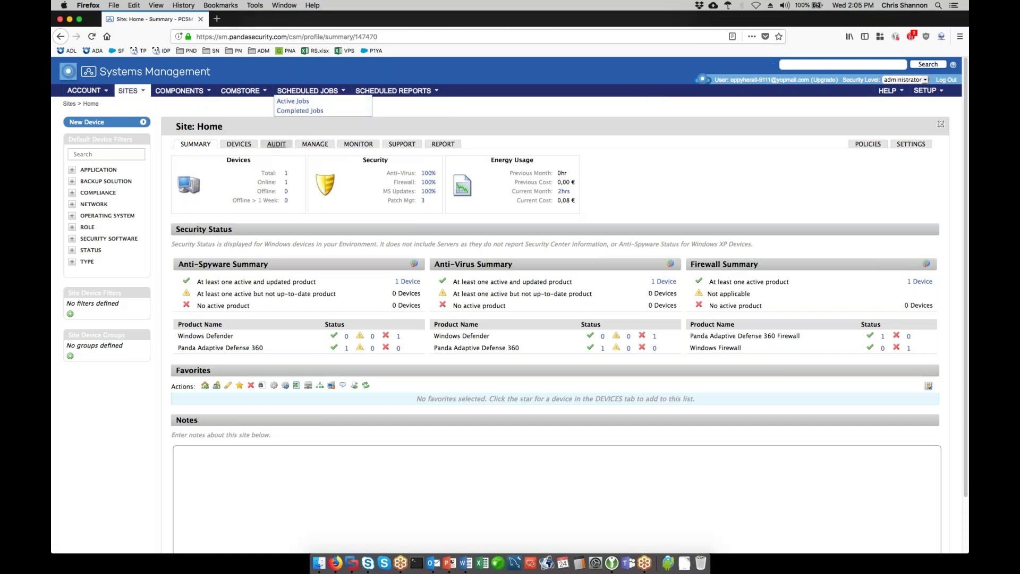
# - Switch the Home site's audit from Hardware to Software, listing 166 installed programs
pyautogui.click(271, 145)
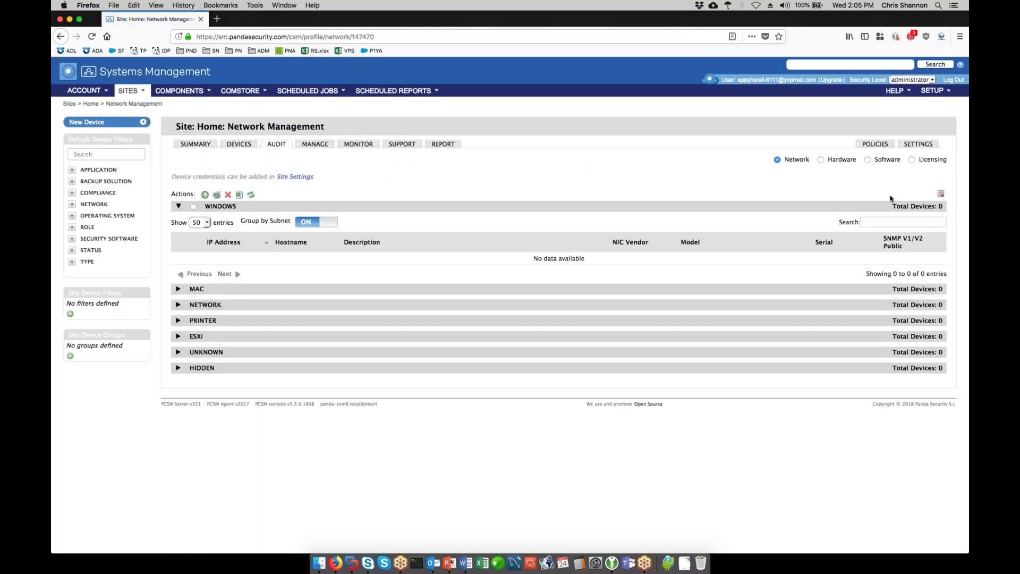
pyautogui.click(821, 160)
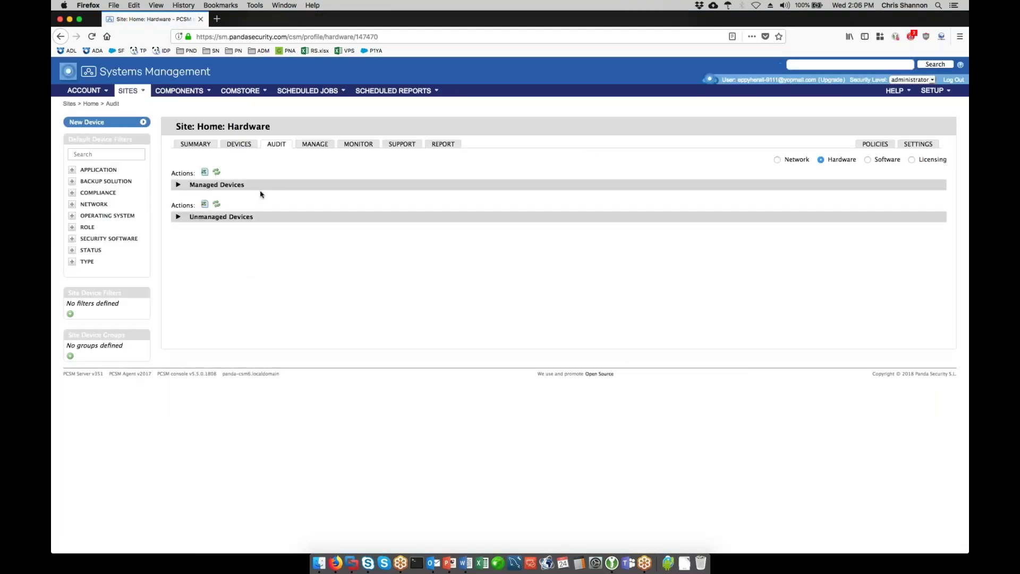
pyautogui.click(179, 186)
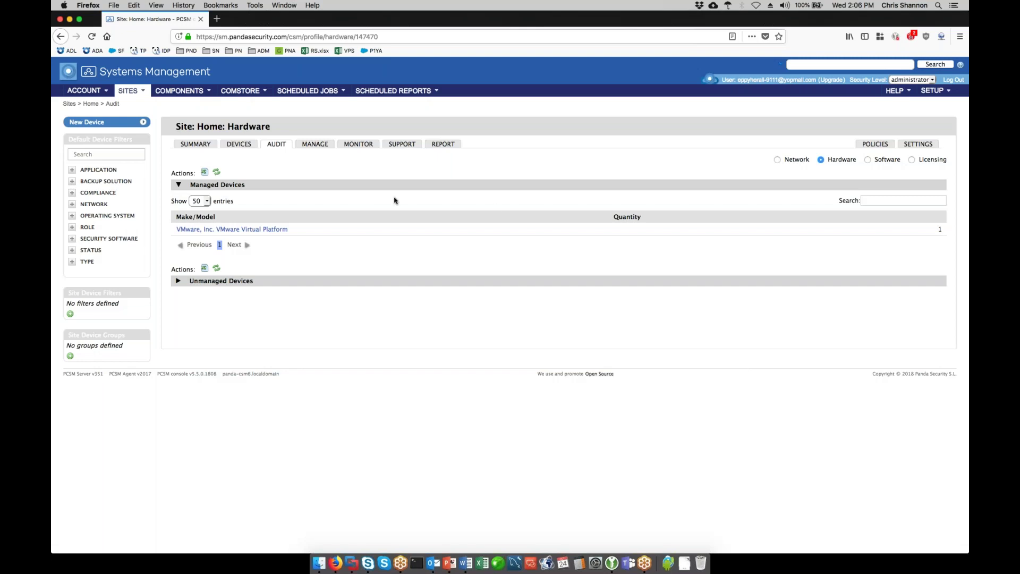
pyautogui.click(868, 161)
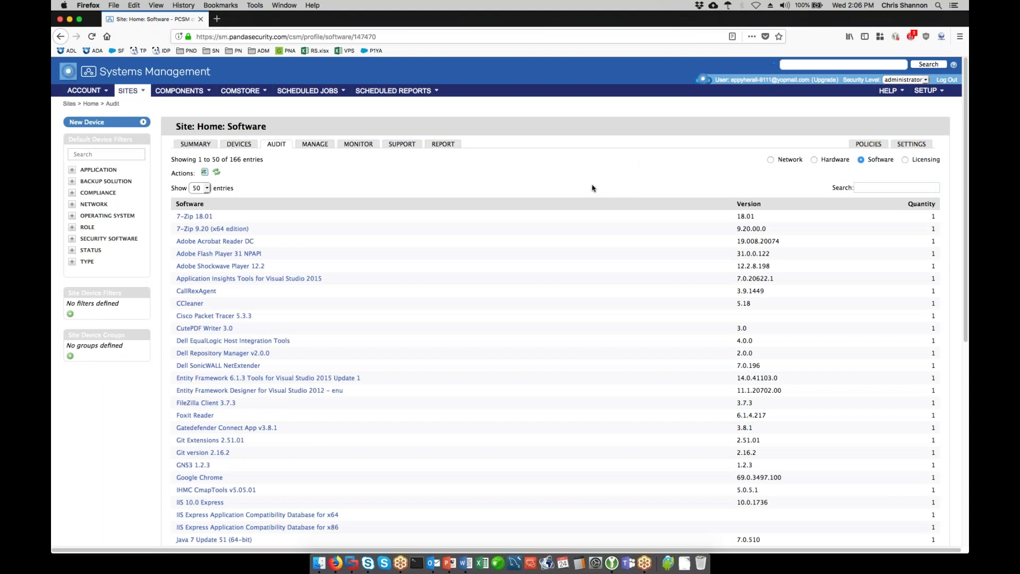
pyautogui.scroll(-1, 593, 188)
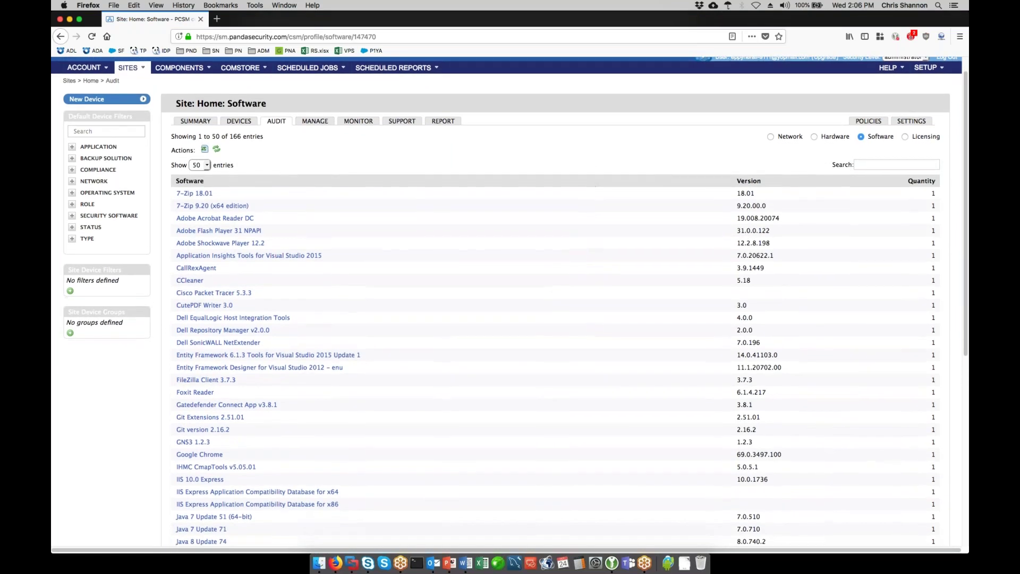
pyautogui.scroll(1, 592, 188)
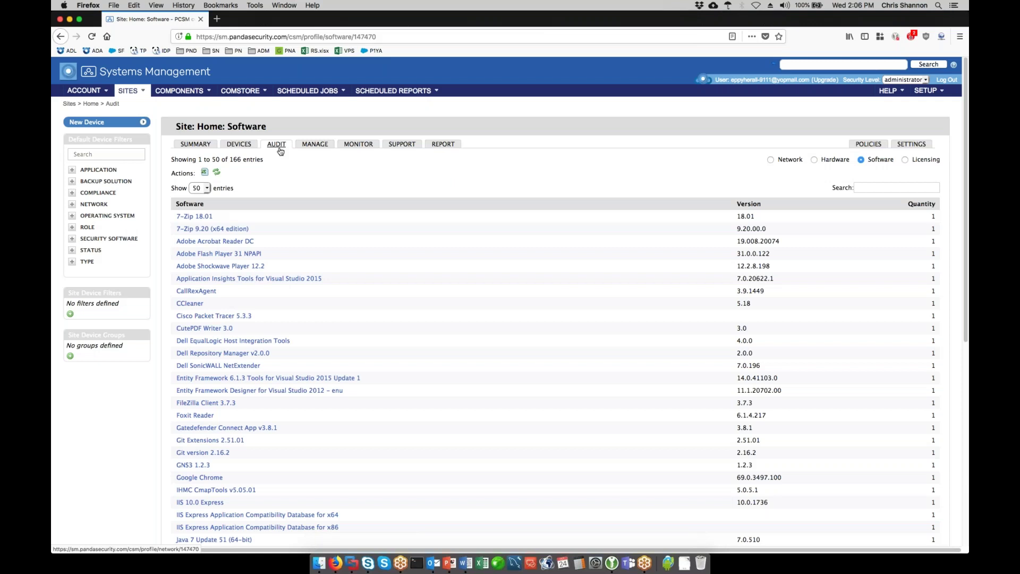
# - Check the Home site's device and its shortcut menu, then return to the Sites list
pyautogui.click(240, 144)
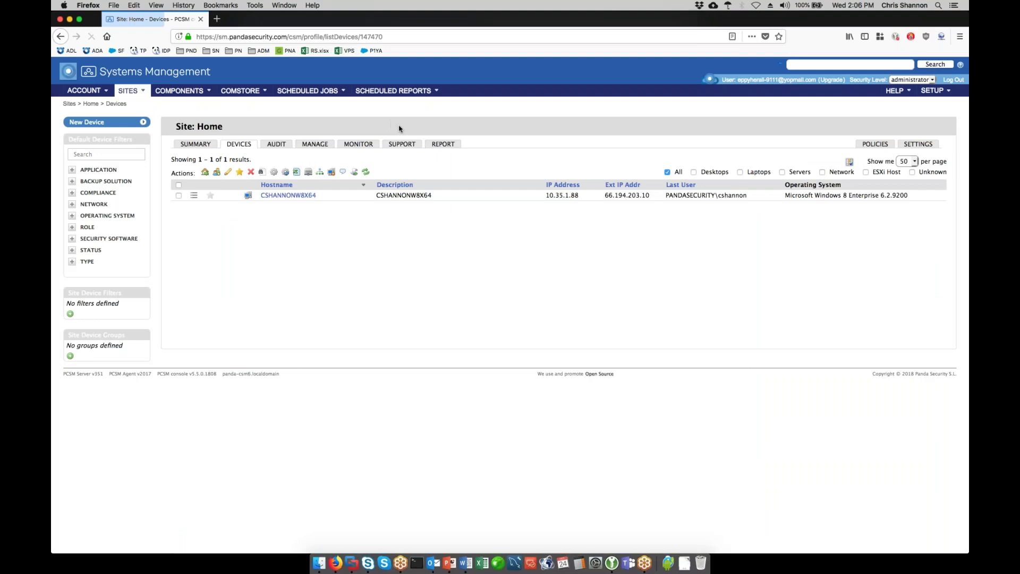
pyautogui.click(194, 196)
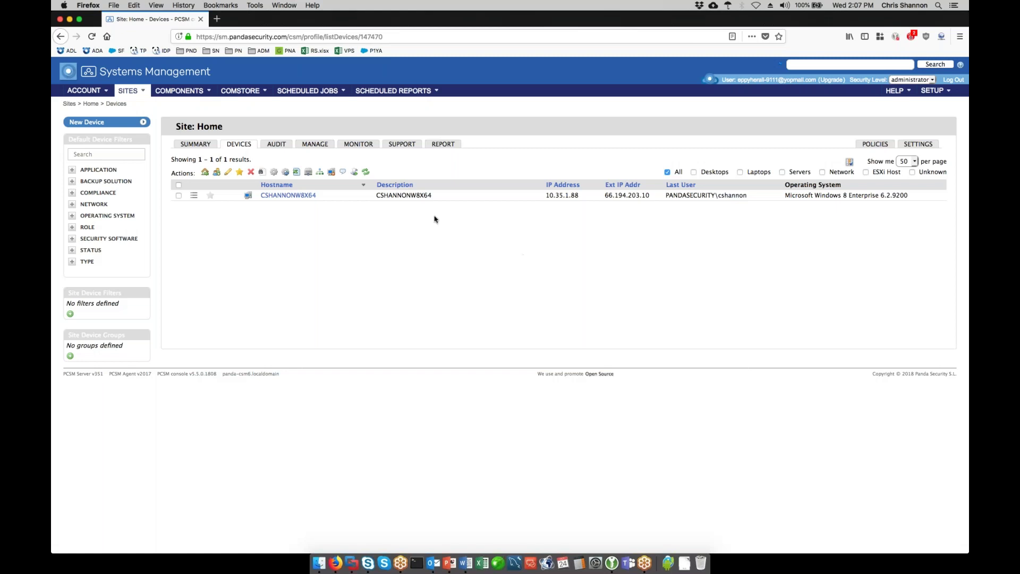
pyautogui.click(131, 94)
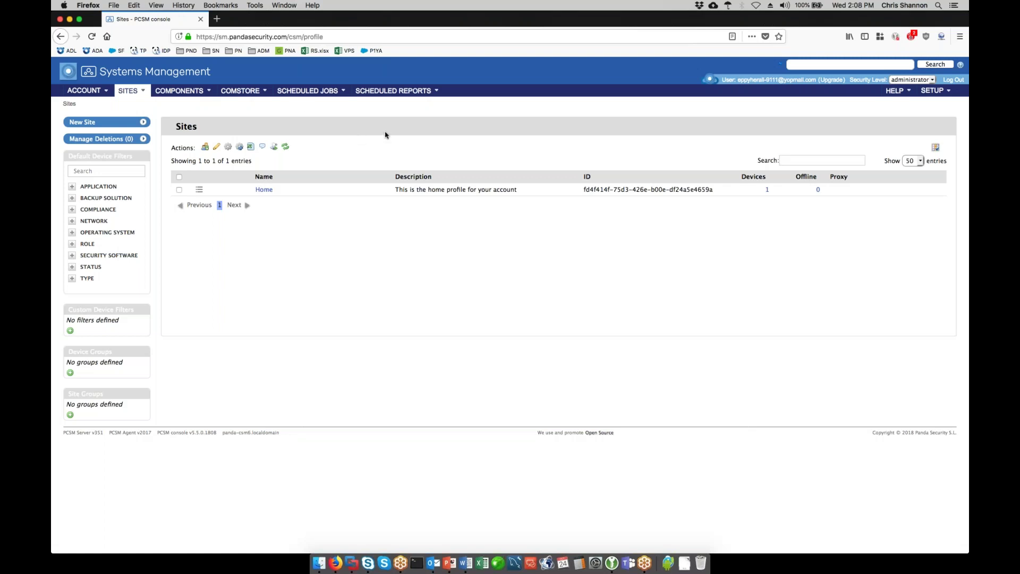
# - Start a new user from the My Info Users list holding only the administrator
pyautogui.moveTo(933, 95)
pyautogui.click(933, 100)
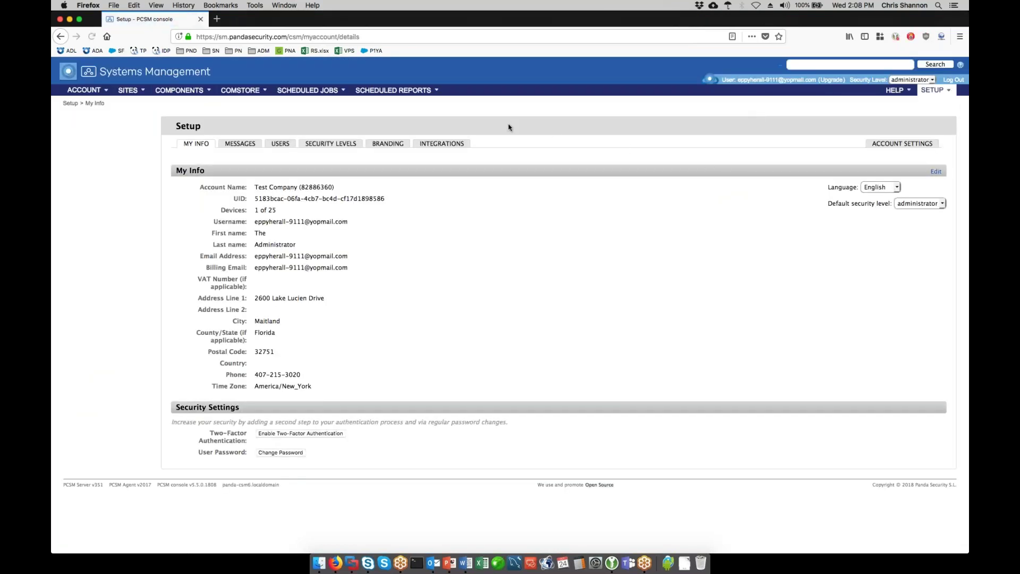
pyautogui.click(281, 144)
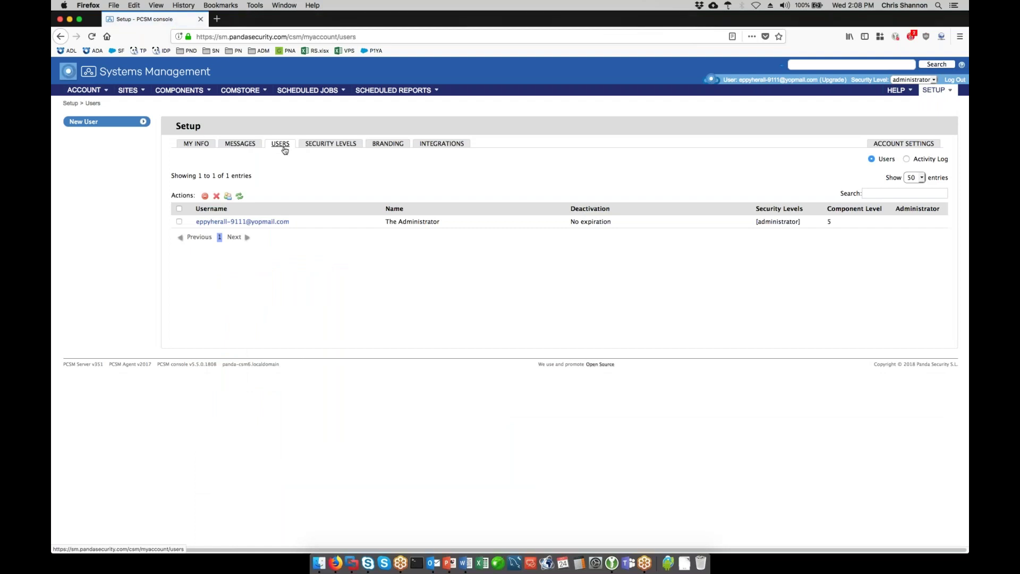
pyautogui.tripleClick(287, 221)
pyautogui.click(250, 257)
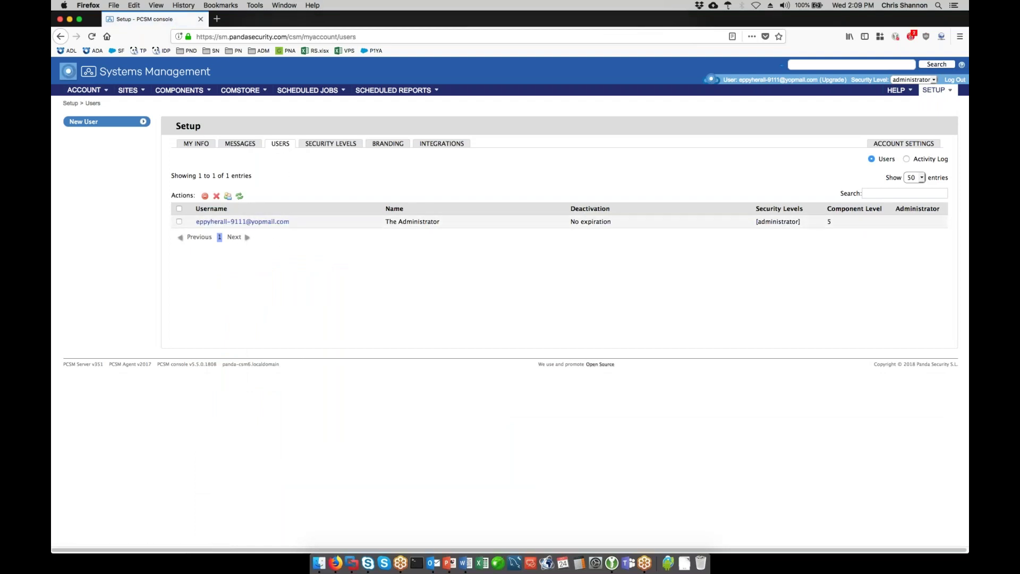
pyautogui.click(92, 123)
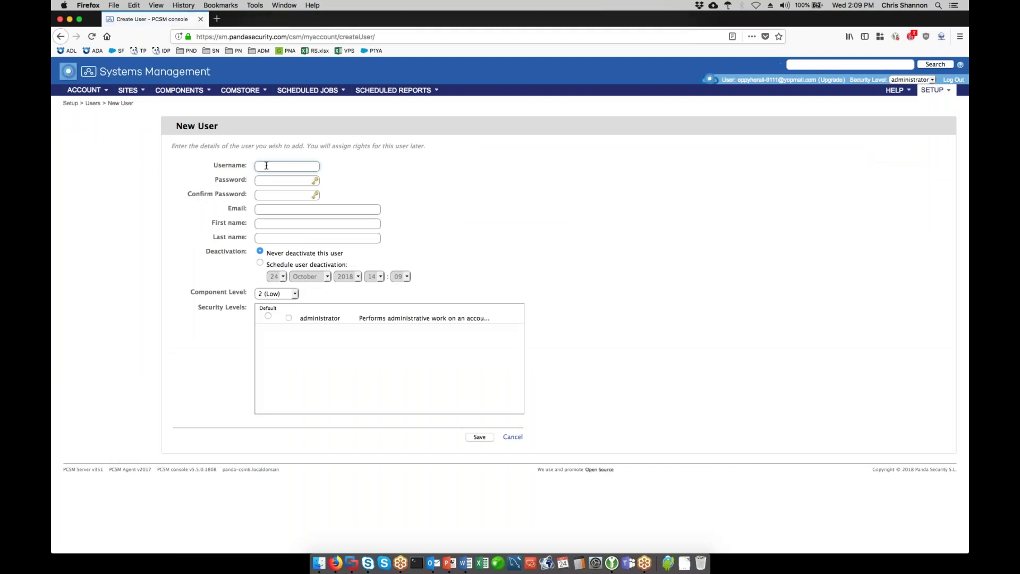
# - Leave the New User form unsaved with Component Level 2 (Low), returning to Setup
pyautogui.click(266, 209)
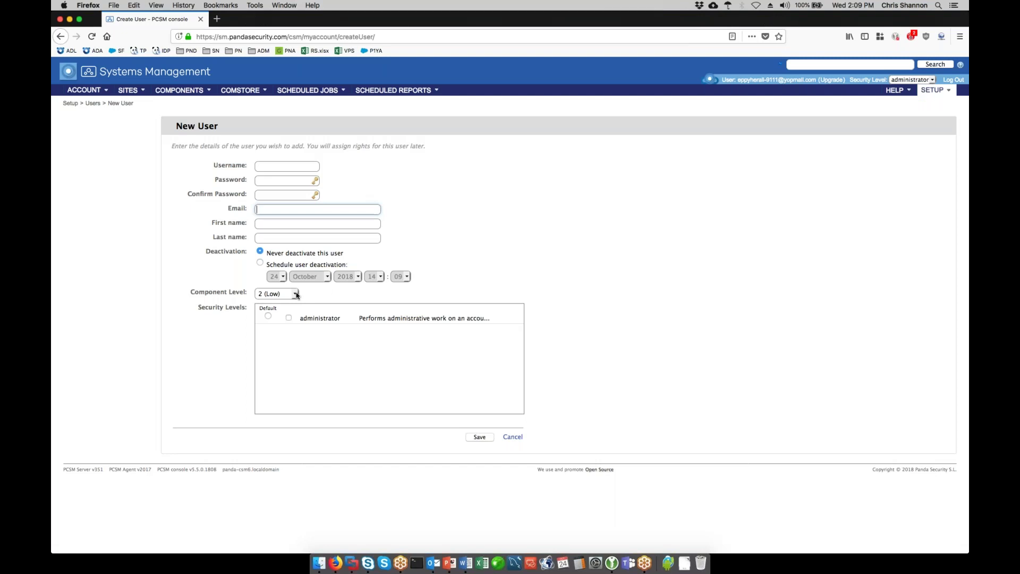
pyautogui.click(296, 295)
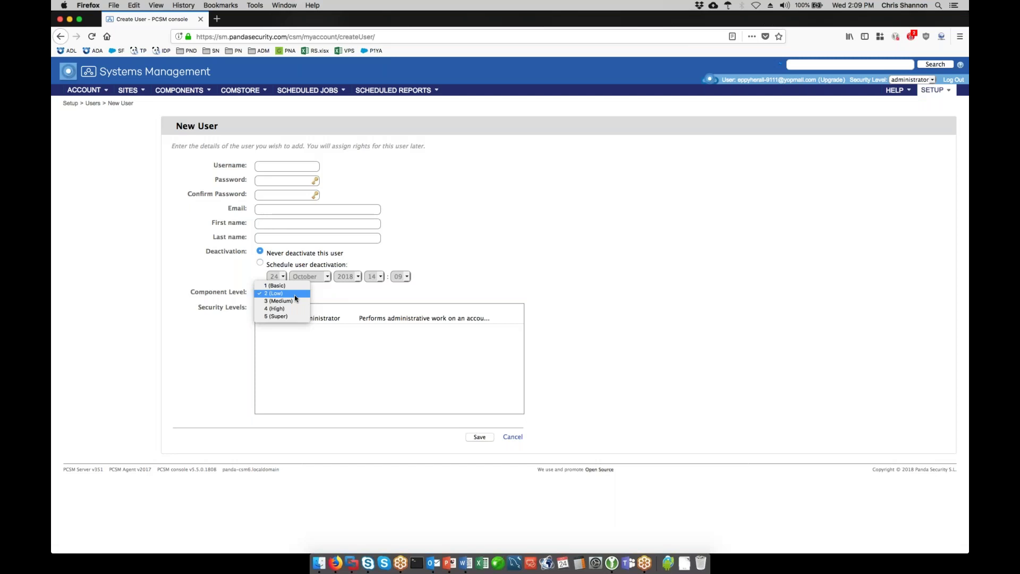
pyautogui.click(334, 299)
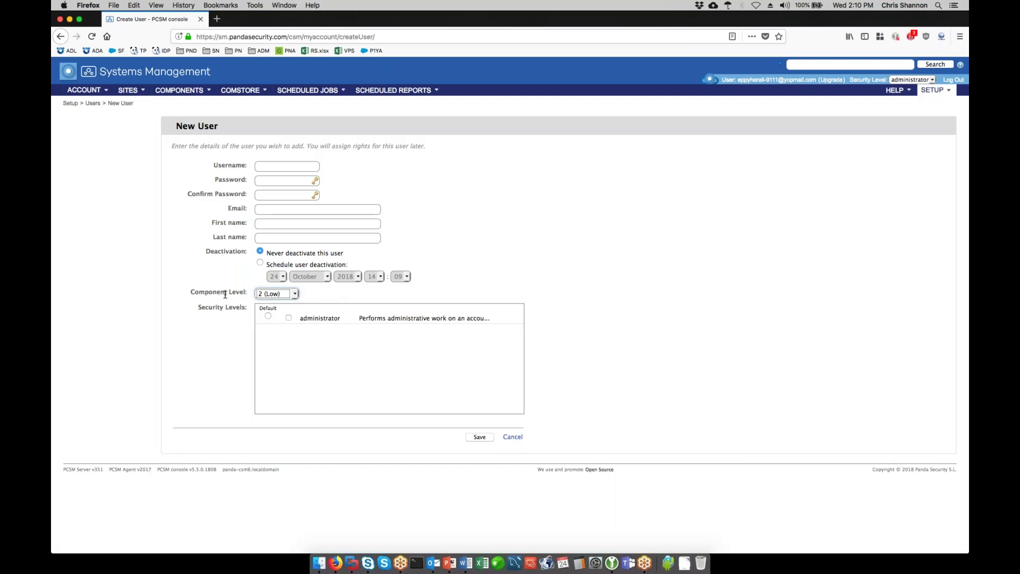
pyautogui.click(340, 297)
pyautogui.click(296, 296)
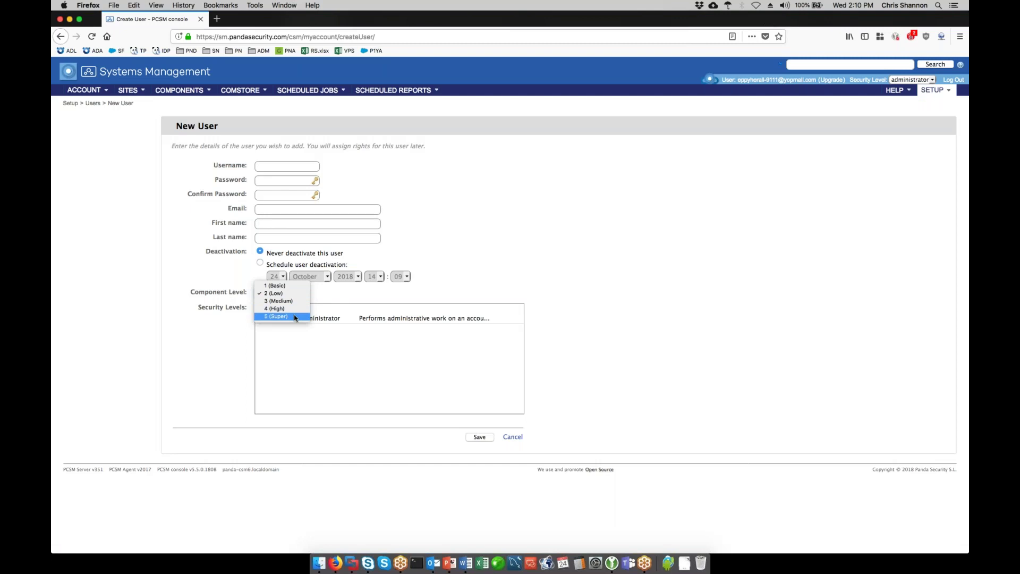
pyautogui.click(638, 205)
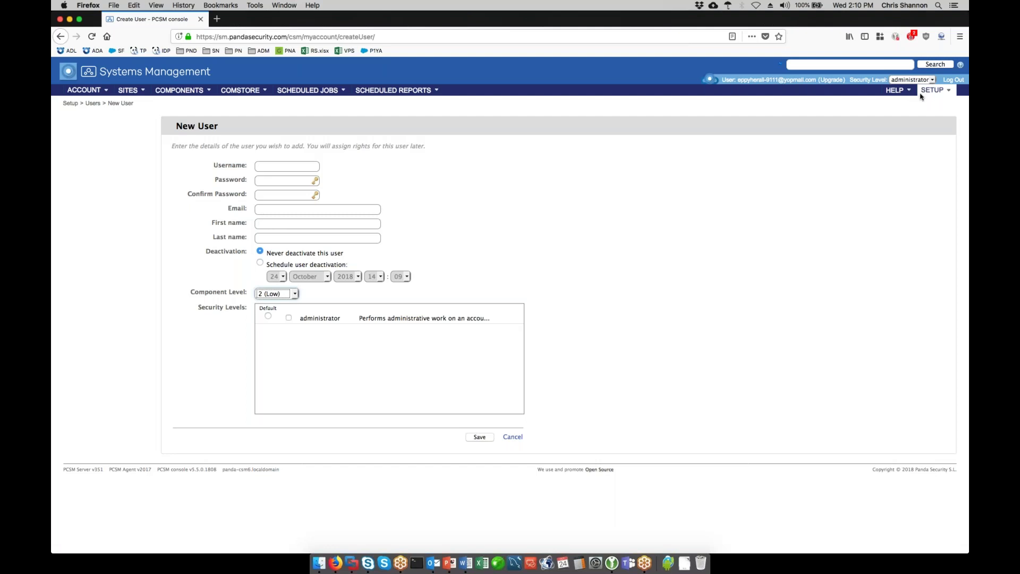
pyautogui.click(933, 91)
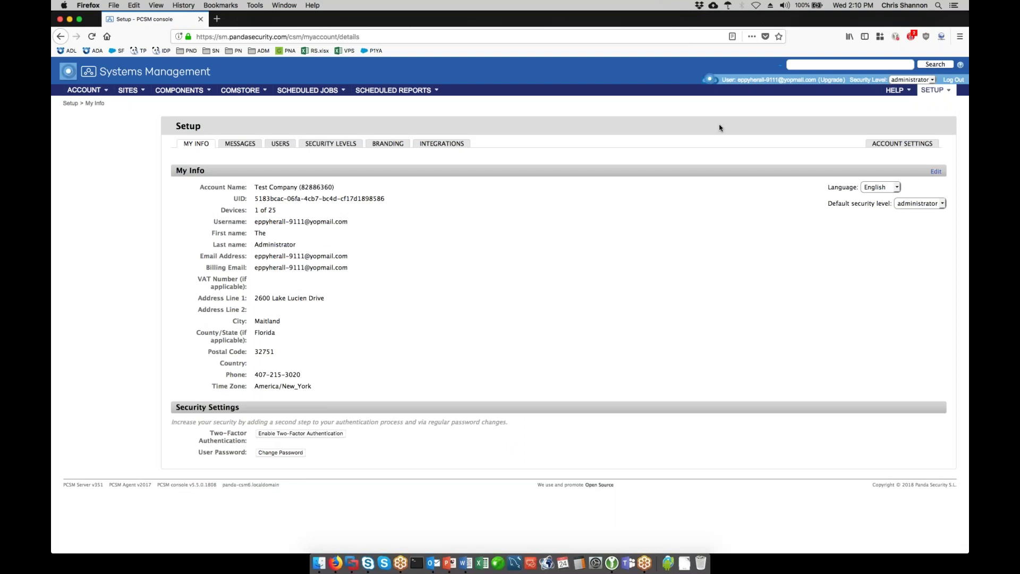
# - Show Account Settings with password expiration Never and access restrictions off
pyautogui.click(890, 147)
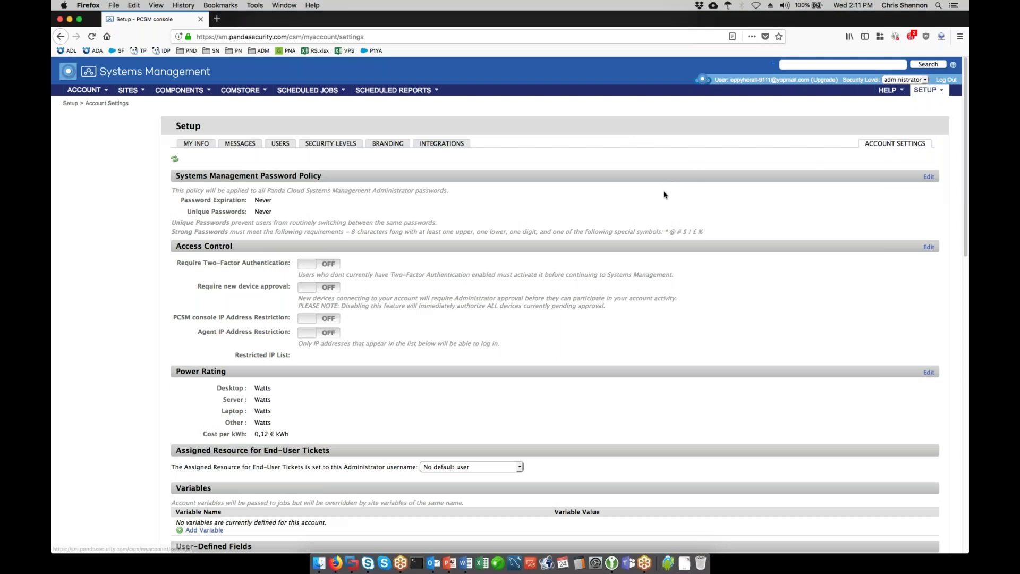
# - Set Assigned Resource for End-User Tickets to the administrator's username instead of No default user
pyautogui.scroll(-5, 659, 197)
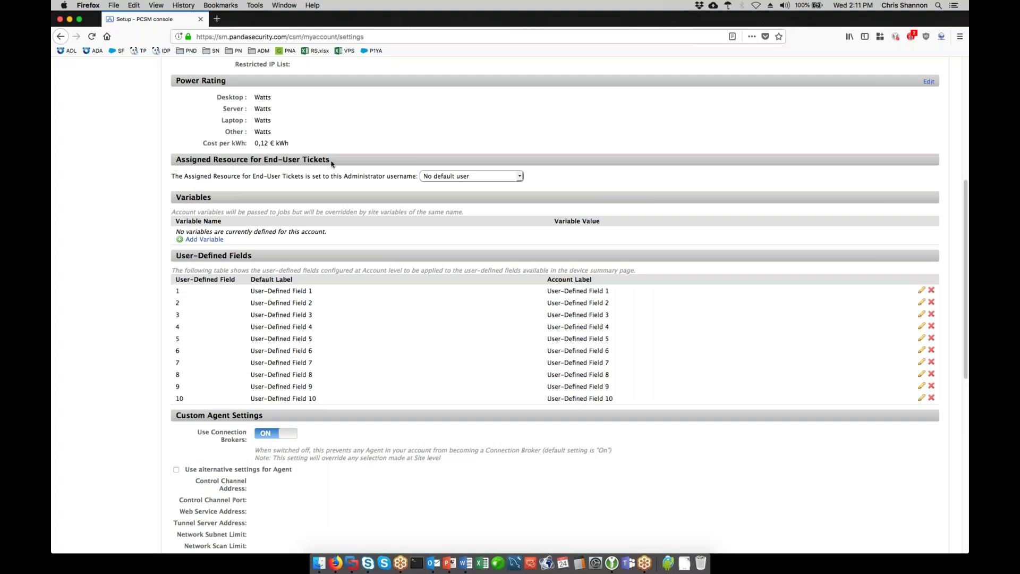
pyautogui.click(520, 177)
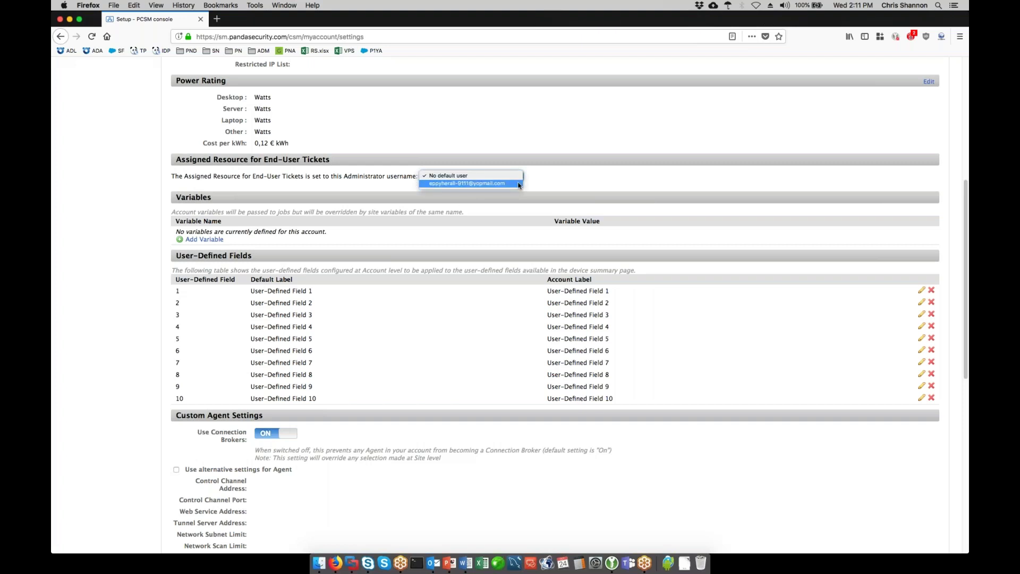
pyautogui.click(518, 183)
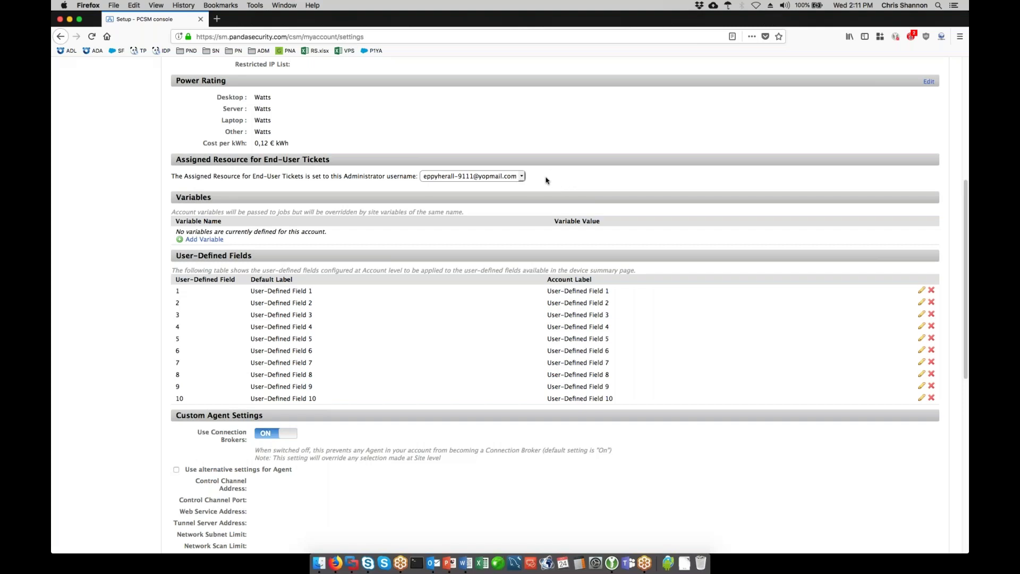
pyautogui.scroll(5, 547, 217)
pyautogui.scroll(1, 547, 216)
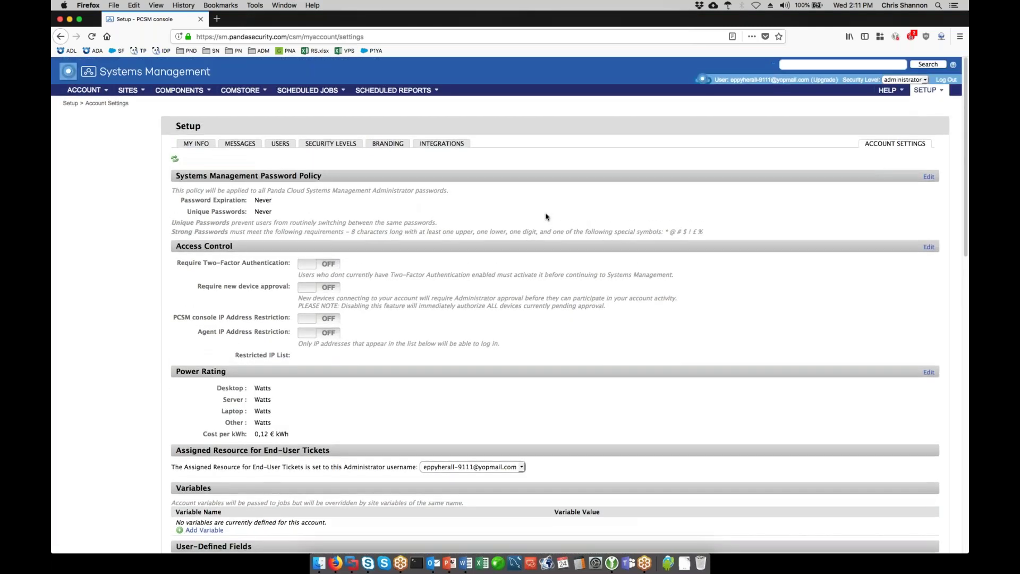
# - Return to the Sites list holding only the Home site with 1 device
pyautogui.click(128, 90)
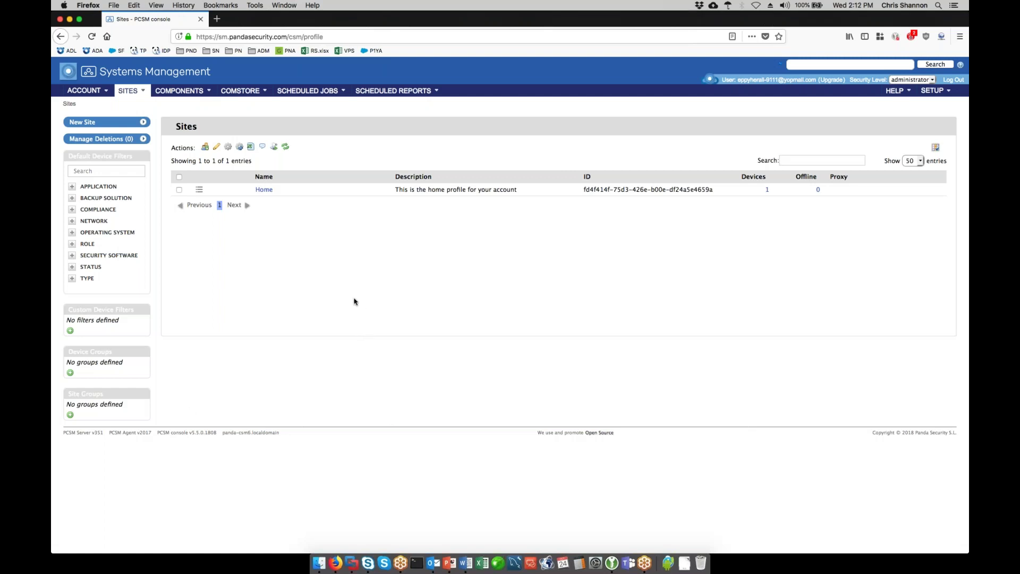
# - Add the free Mobile Device Management ComStore extension and view it in the Component List
pyautogui.click(241, 92)
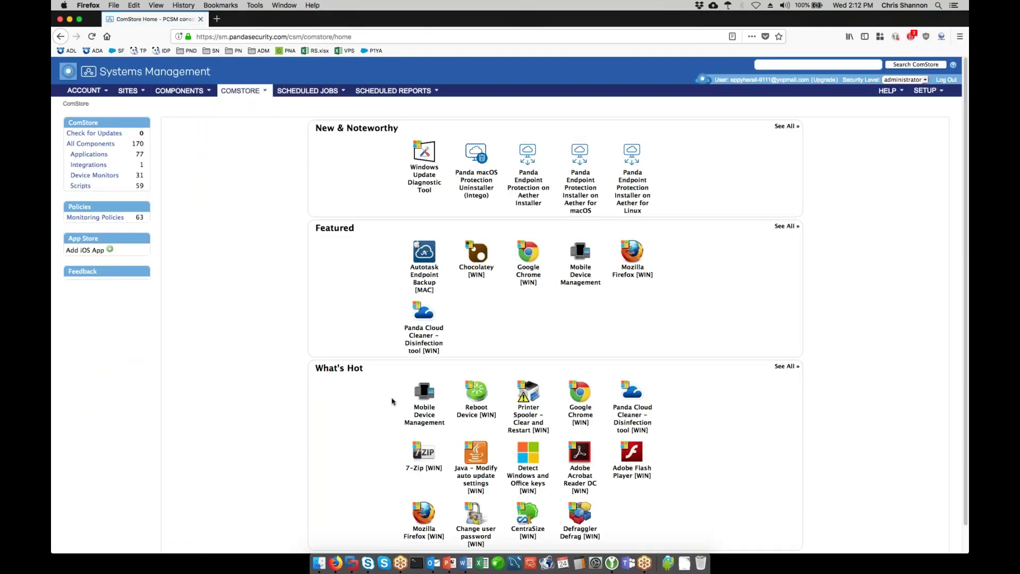
pyautogui.click(428, 413)
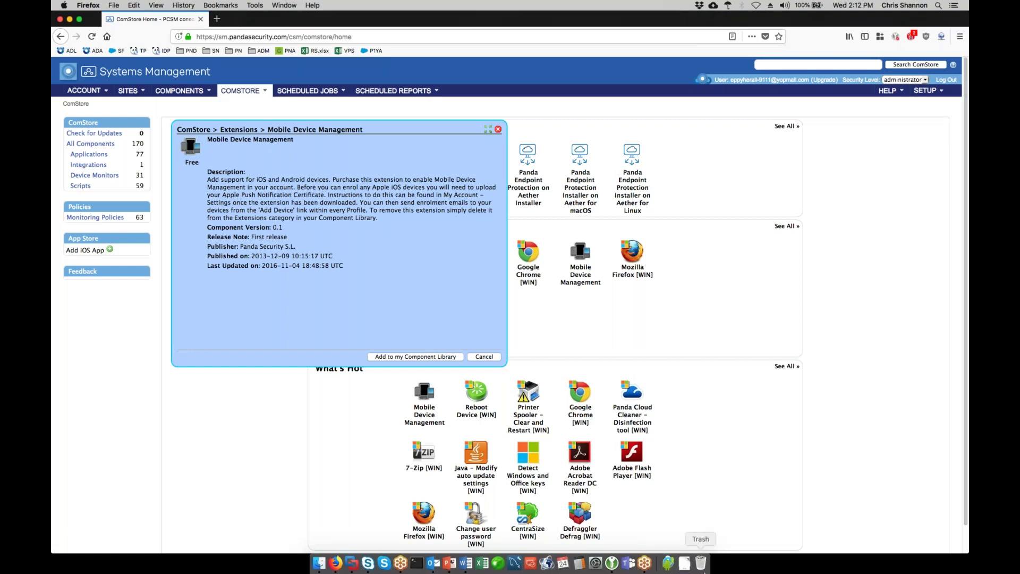
pyautogui.click(442, 357)
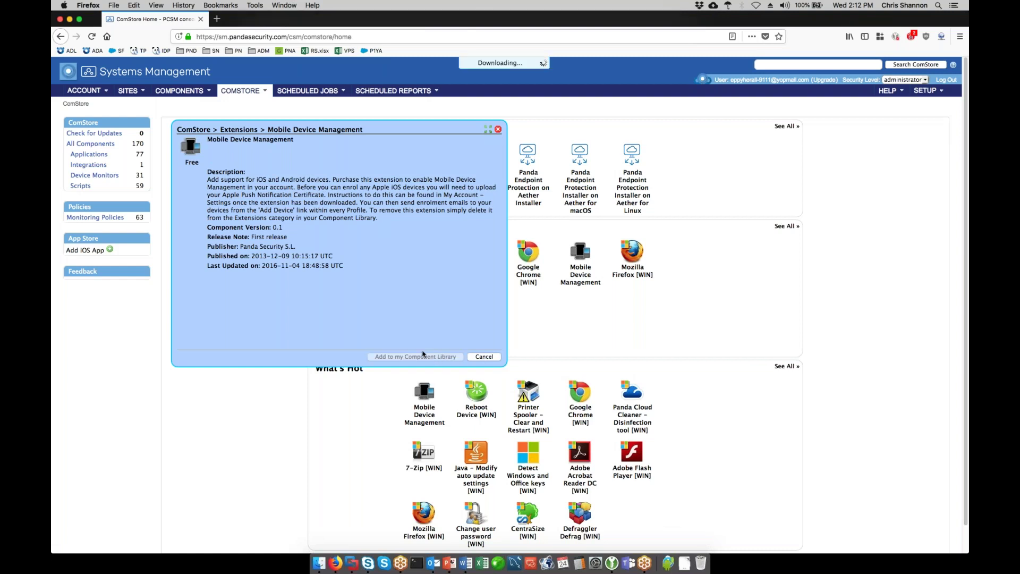
pyautogui.click(540, 257)
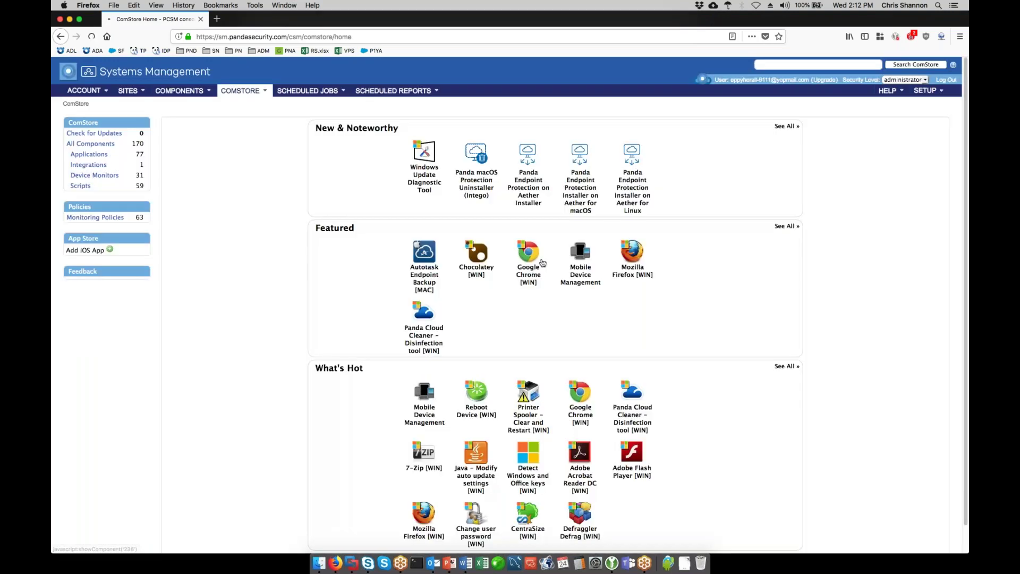
pyautogui.click(186, 91)
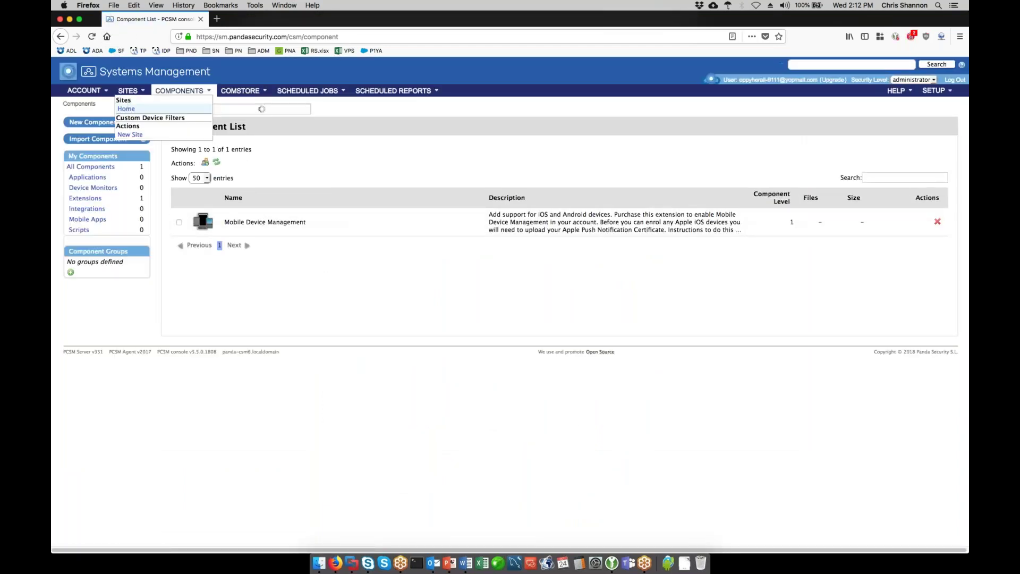
# - From the Sites list open the Home site summary, then open and dismiss the New Device platform chooser
pyautogui.click(128, 92)
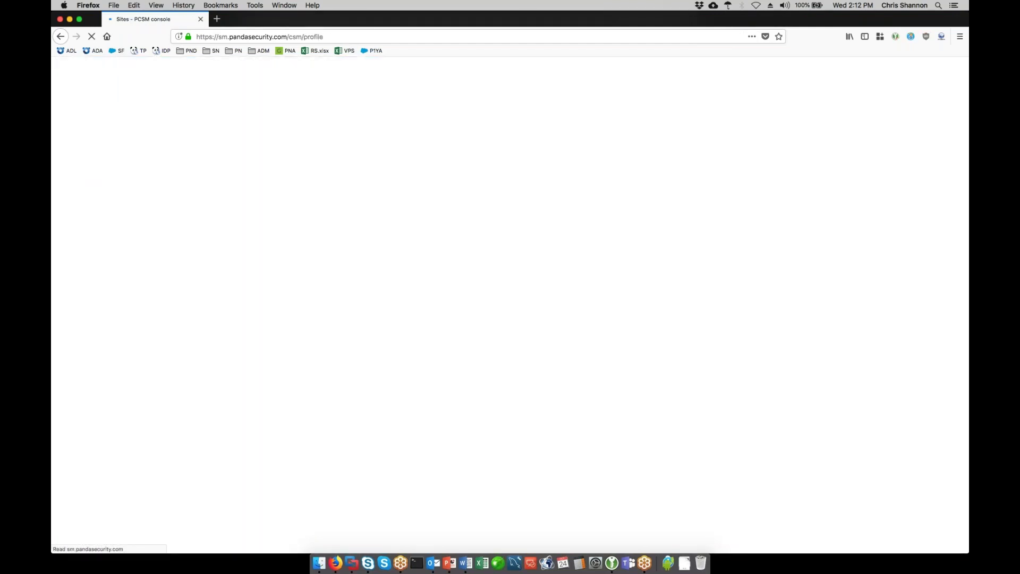
pyautogui.click(264, 190)
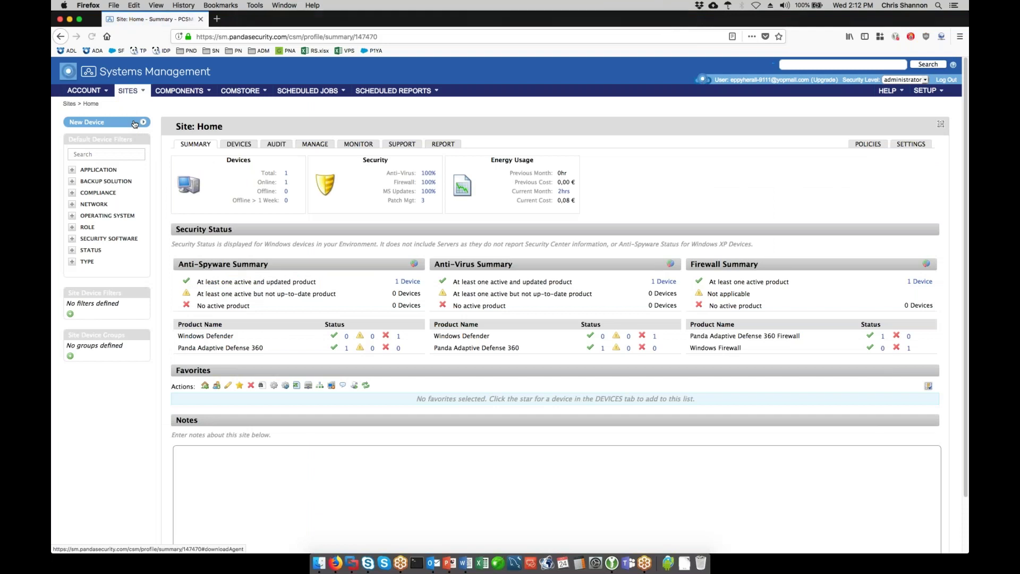
pyautogui.click(134, 122)
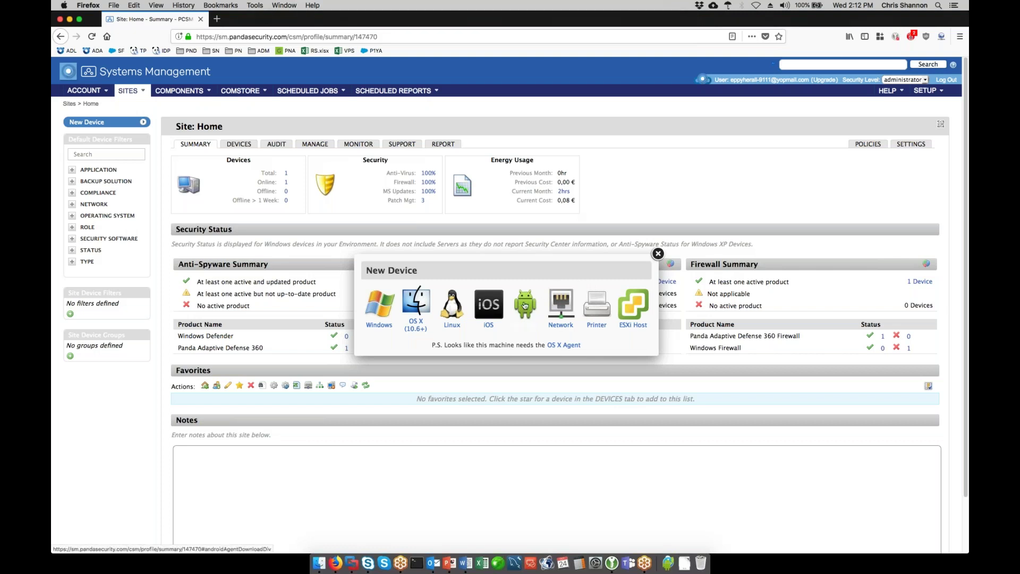
pyautogui.click(657, 253)
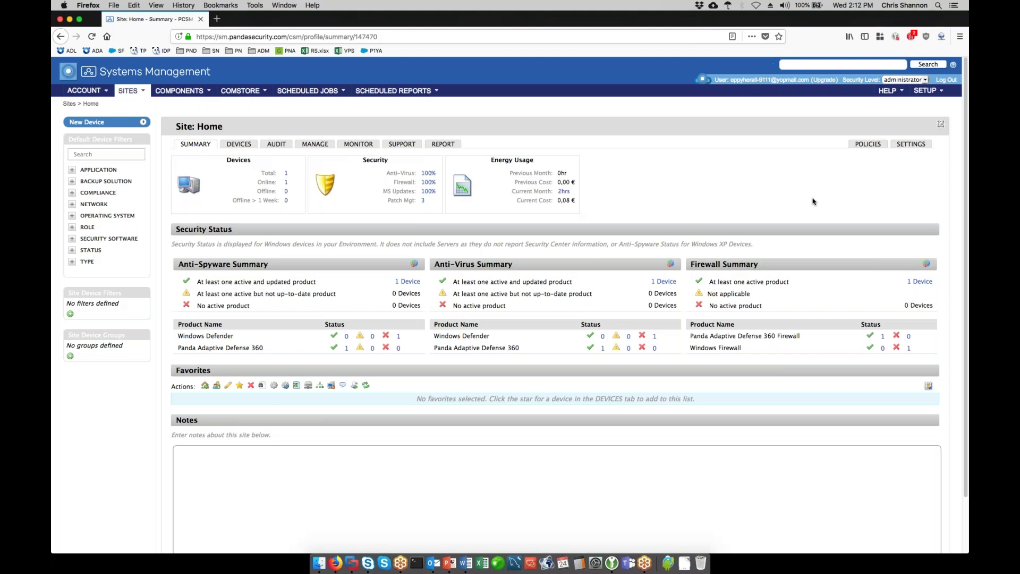
pyautogui.moveTo(930, 94)
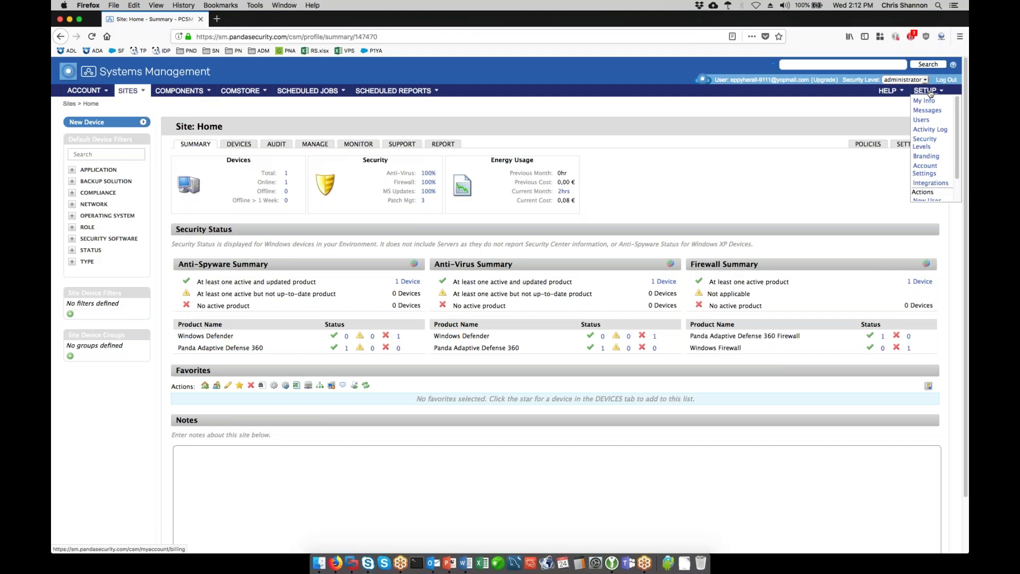
# - Open Setup's Account Settings page and scroll through it, including the Apple Push Certificate section
pyautogui.click(926, 100)
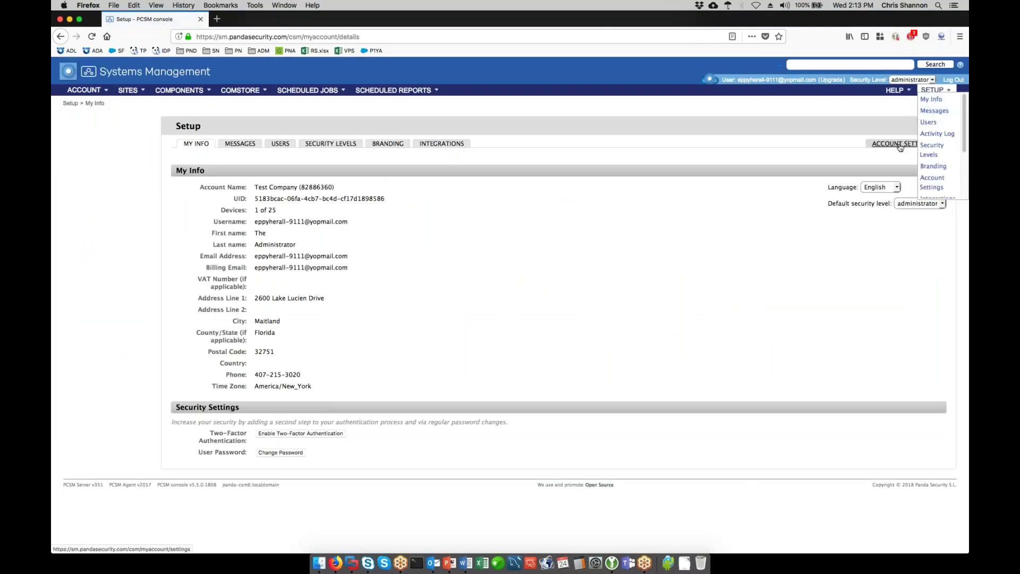
pyautogui.click(900, 145)
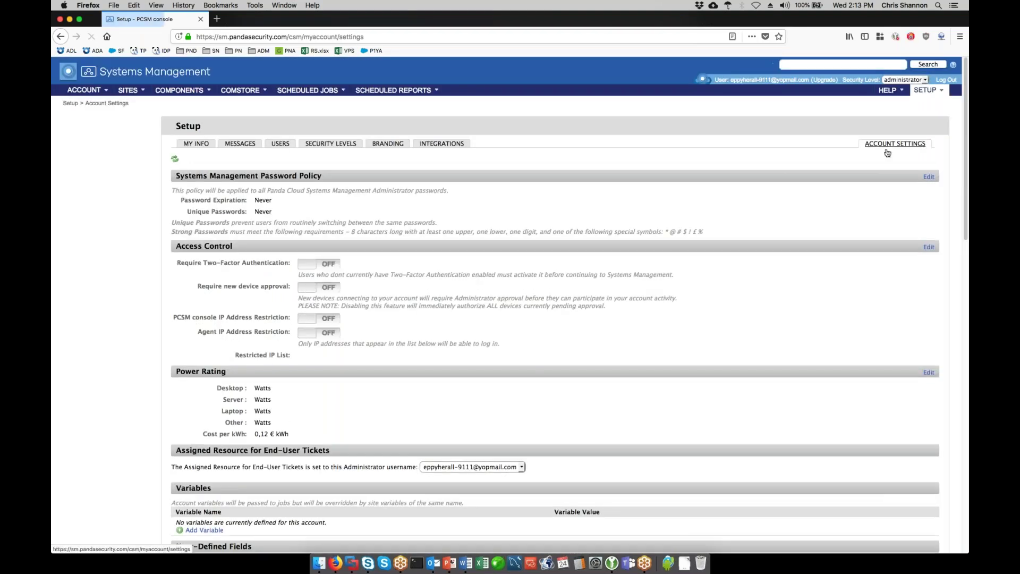
pyautogui.scroll(-5, 901, 147)
pyautogui.scroll(-15, 569, 306)
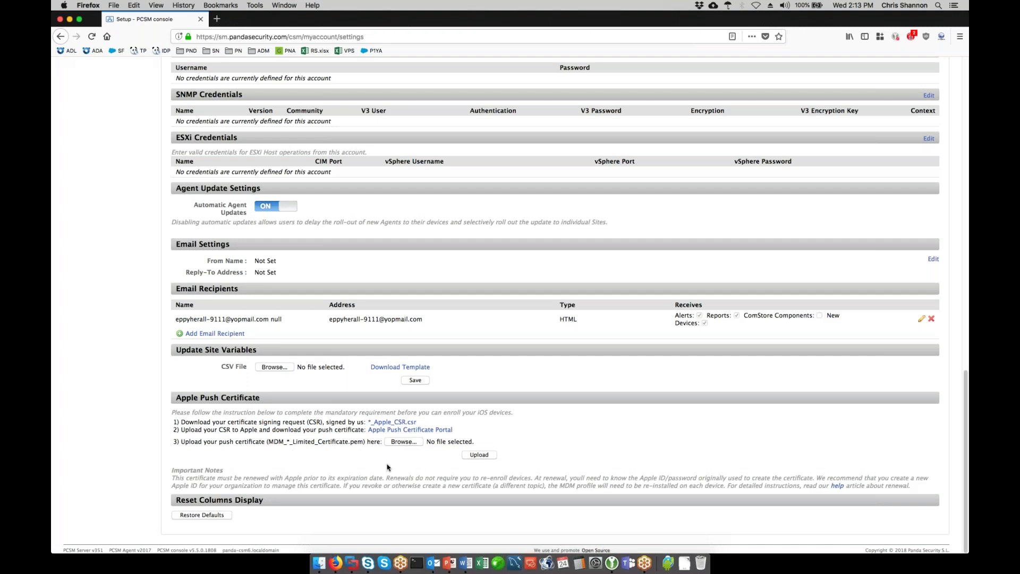
pyautogui.scroll(20, 286, 451)
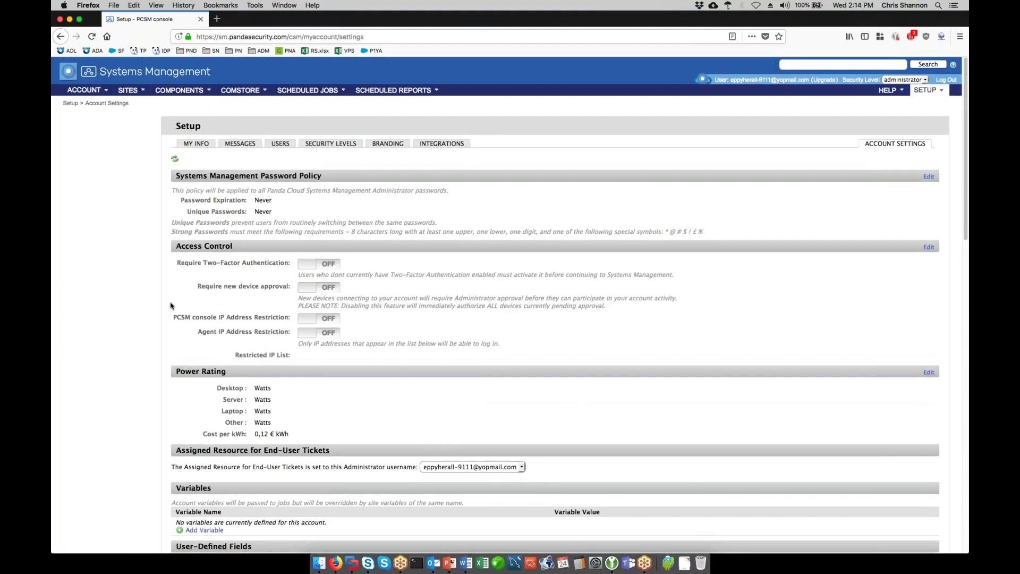
# - Go to the Sites list and select, then clear, the Home site name in the table
pyautogui.click(125, 92)
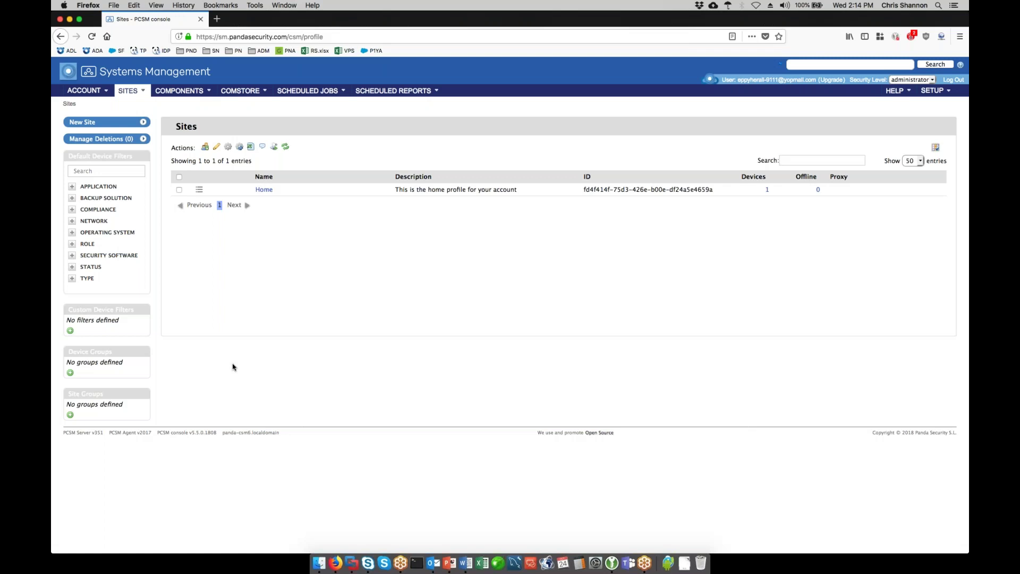
pyautogui.doubleClick(264, 190)
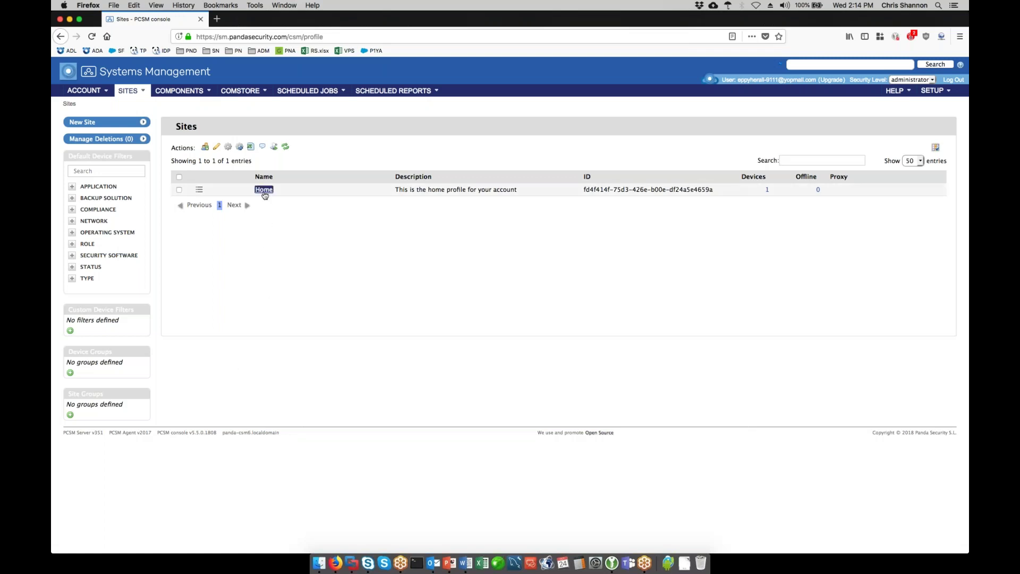
pyautogui.click(299, 263)
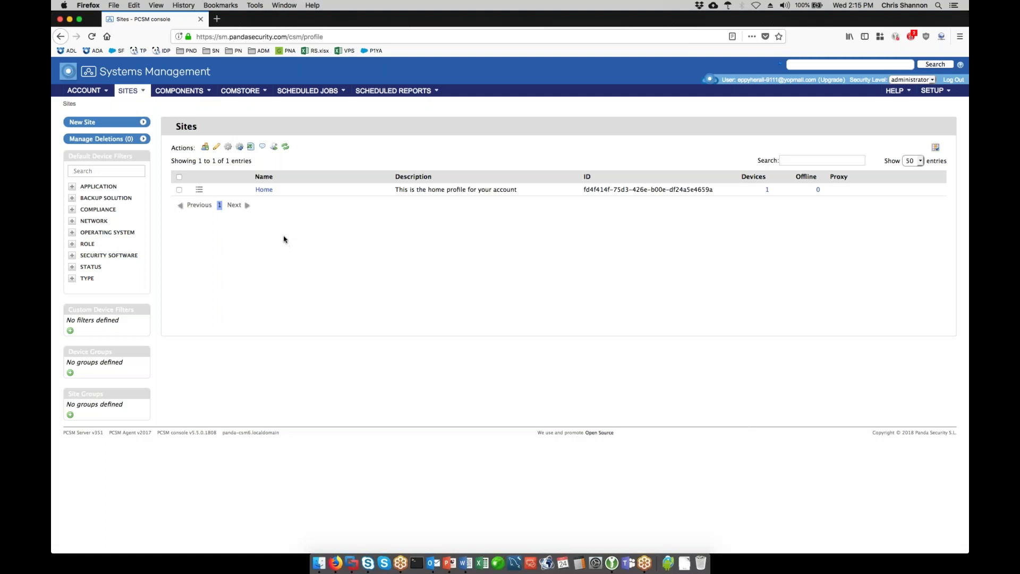
pyautogui.click(267, 191)
# - Cancel a new site form without saving, then open the Home site's summary
pyautogui.click(124, 122)
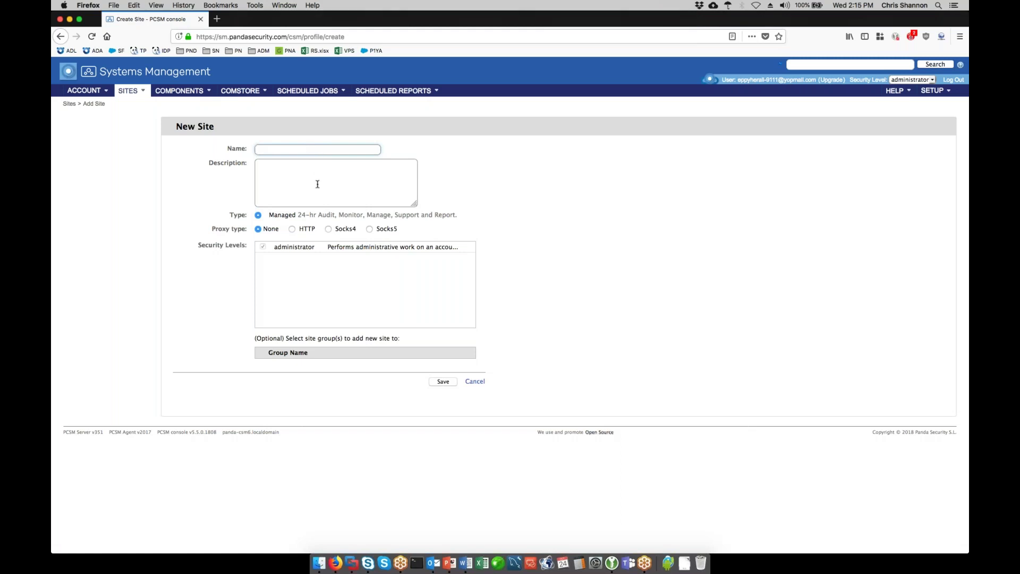
pyautogui.click(475, 381)
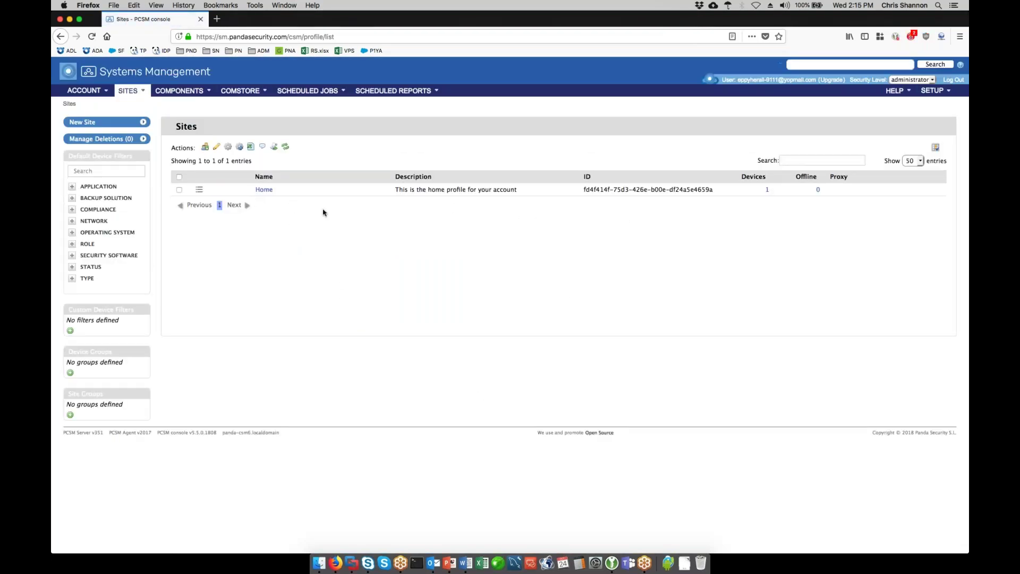
pyautogui.click(265, 193)
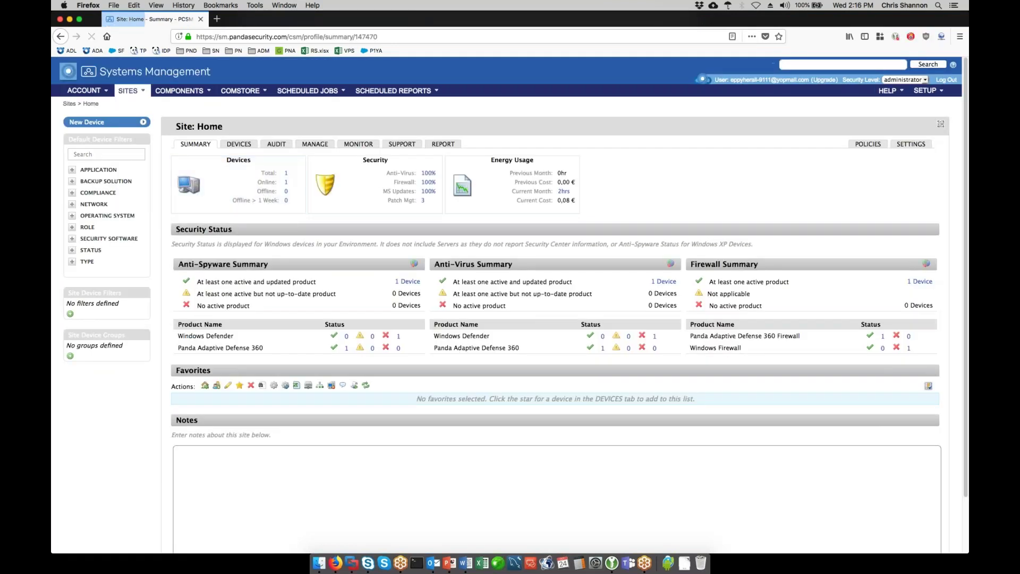
# - Open the Home site's General details for editing, select the name, then cancel without changes
pyautogui.click(921, 145)
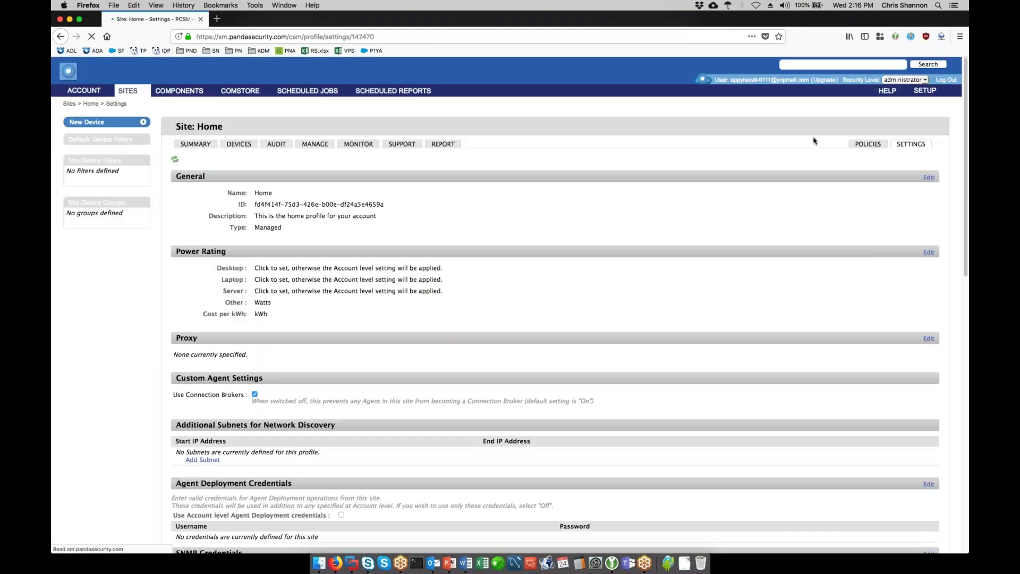
pyautogui.click(929, 178)
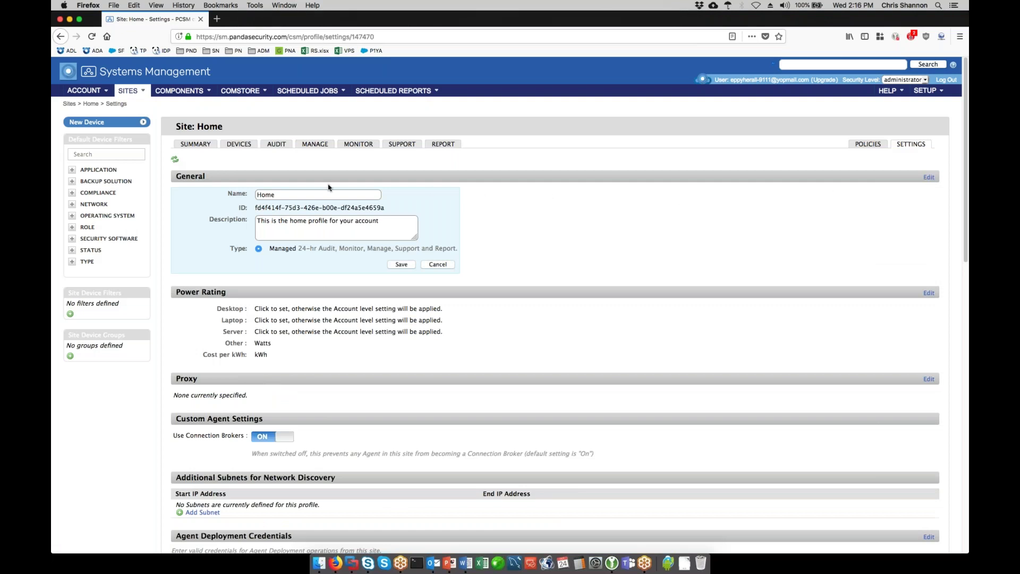
pyautogui.click(282, 195)
pyautogui.moveTo(267, 195); pyautogui.dragTo(235, 193)
pyautogui.press('super+a')
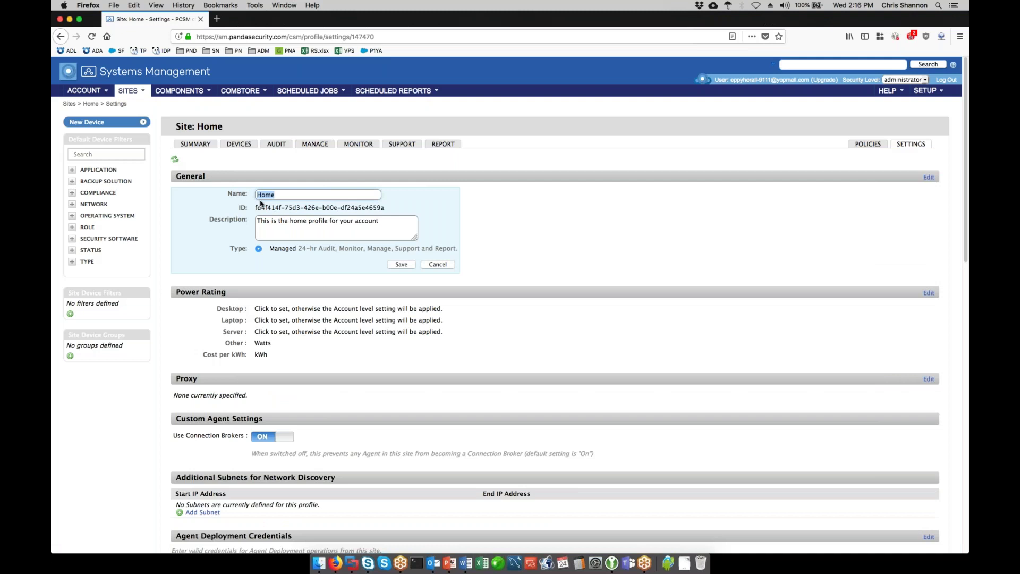
pyautogui.click(435, 265)
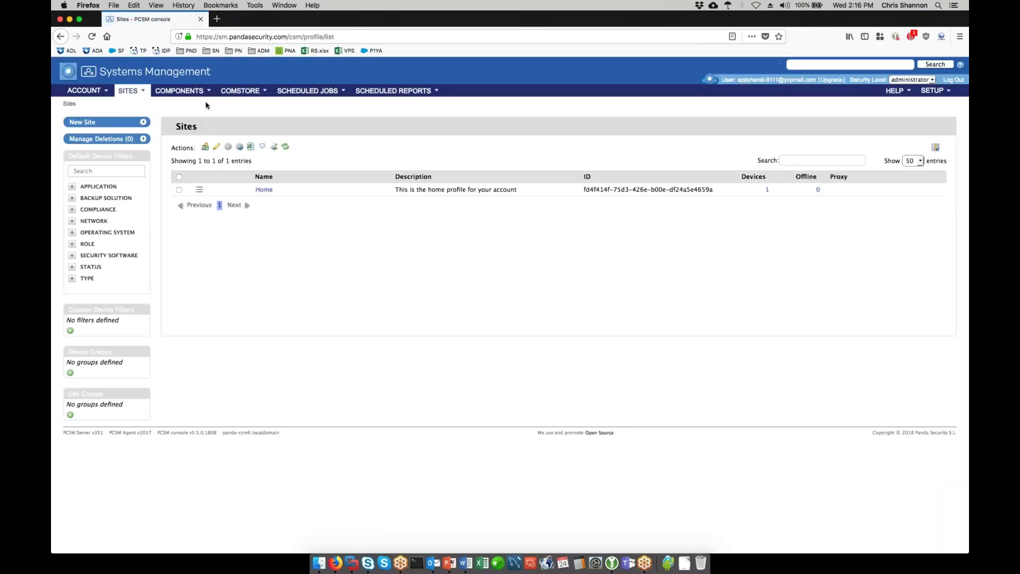
pyautogui.click(261, 192)
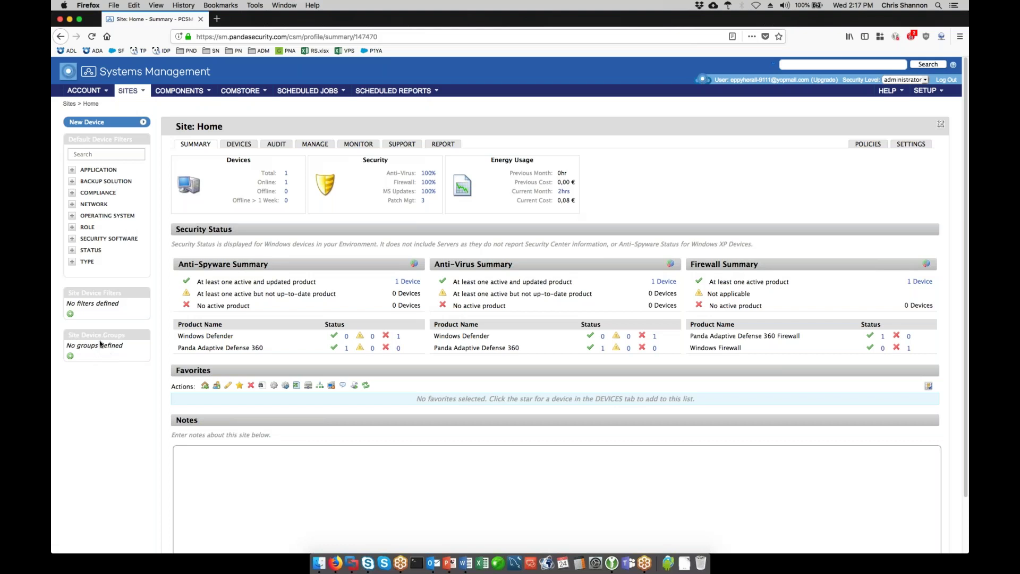
# - Add an empty site device group named 'Workstations' to the Home site
pyautogui.click(70, 356)
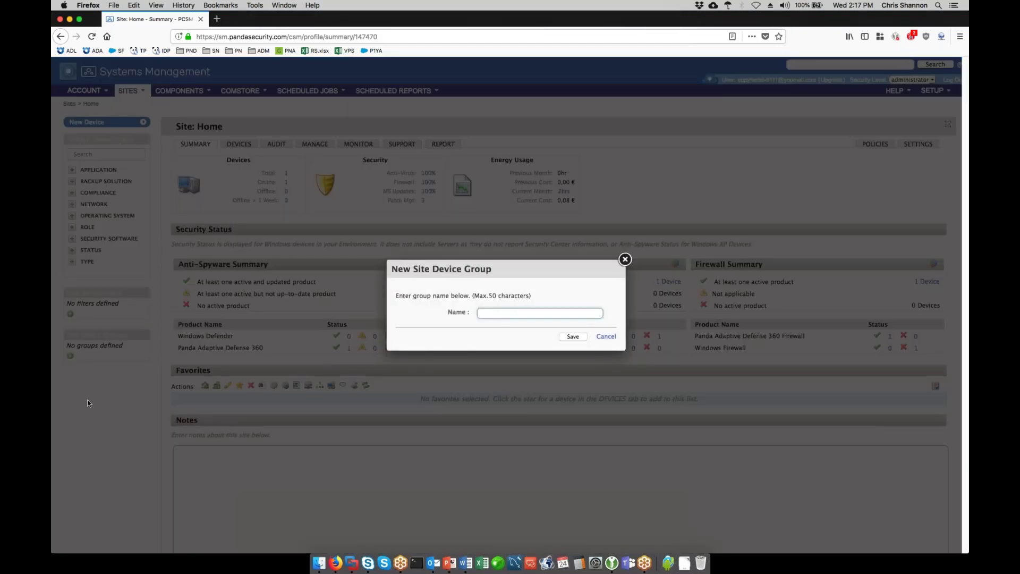
pyautogui.write('Workstations')
pyautogui.click(572, 337)
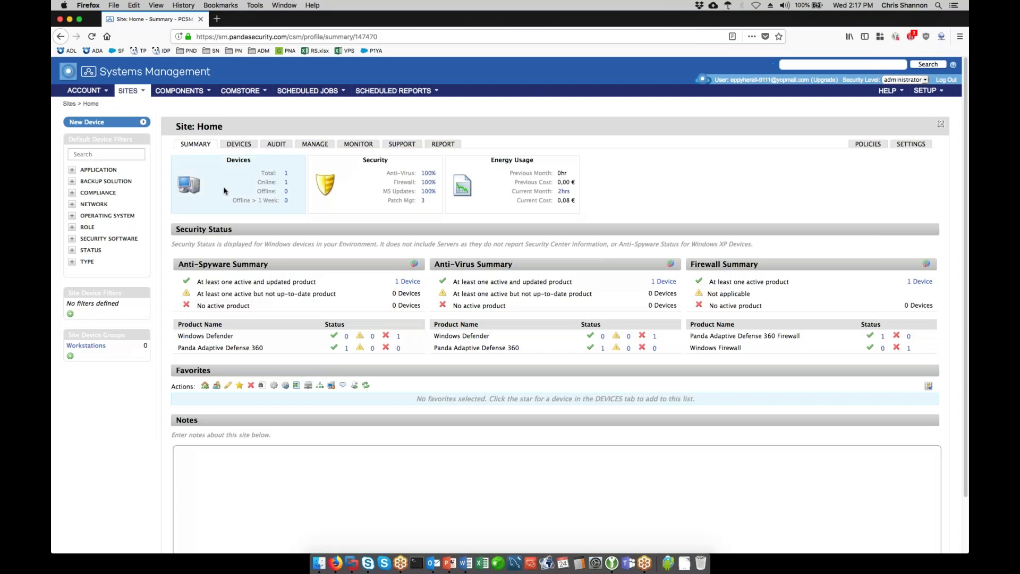
pyautogui.click(247, 147)
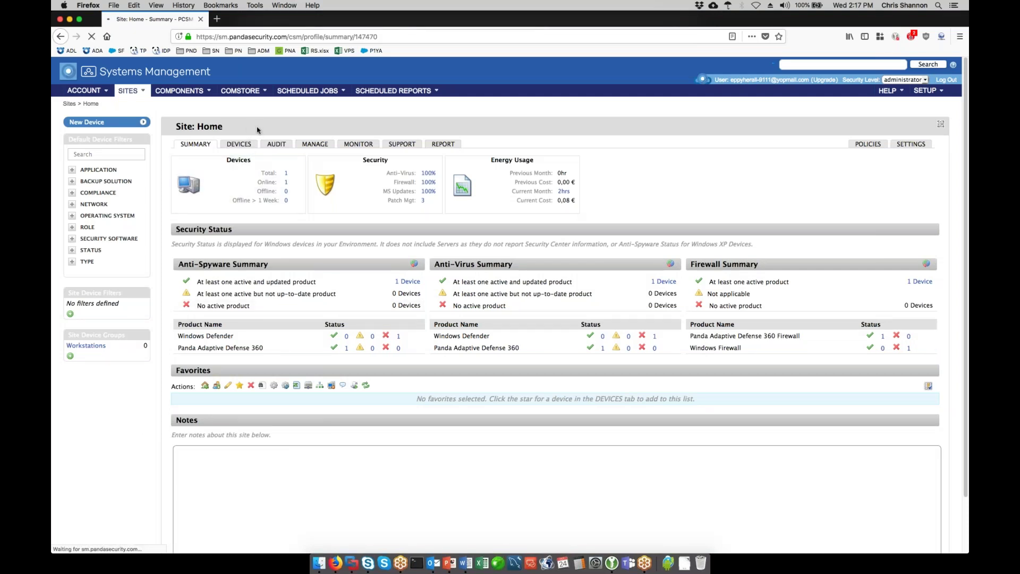
# - Put the site's single Windows 8 device into Workstations and view that group's devices
pyautogui.click(178, 196)
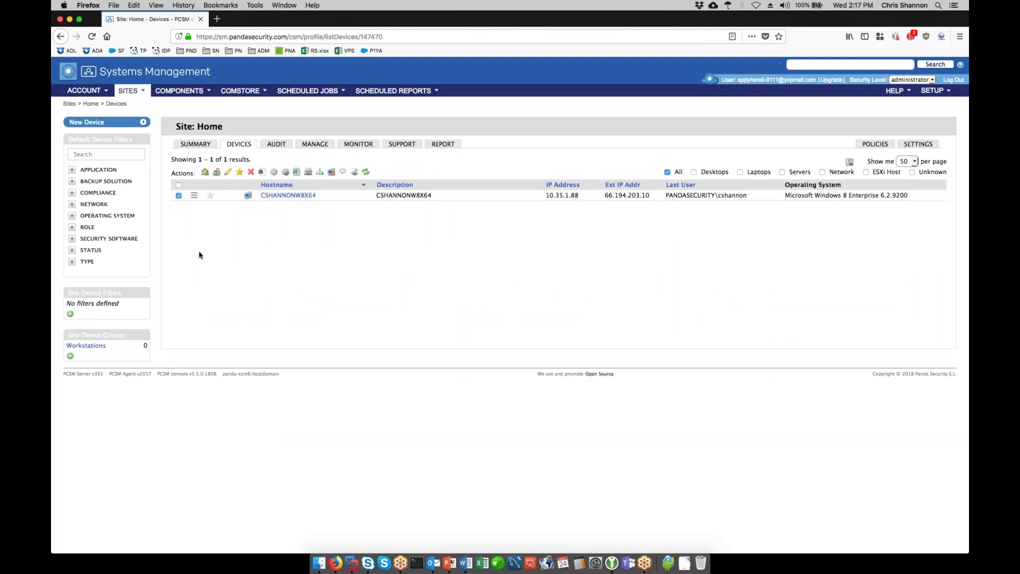
pyautogui.click(216, 171)
pyautogui.click(467, 263)
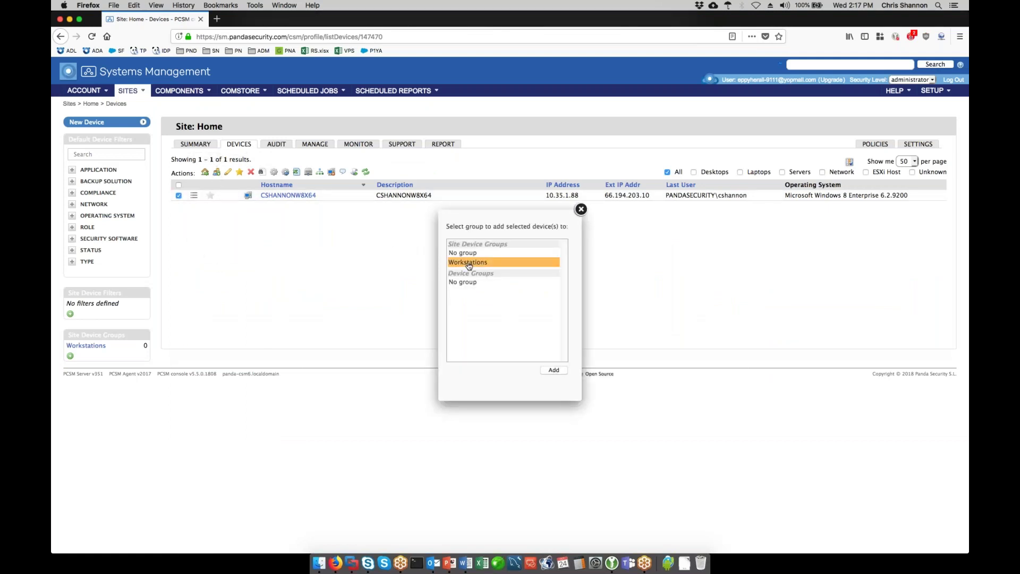
pyautogui.click(553, 369)
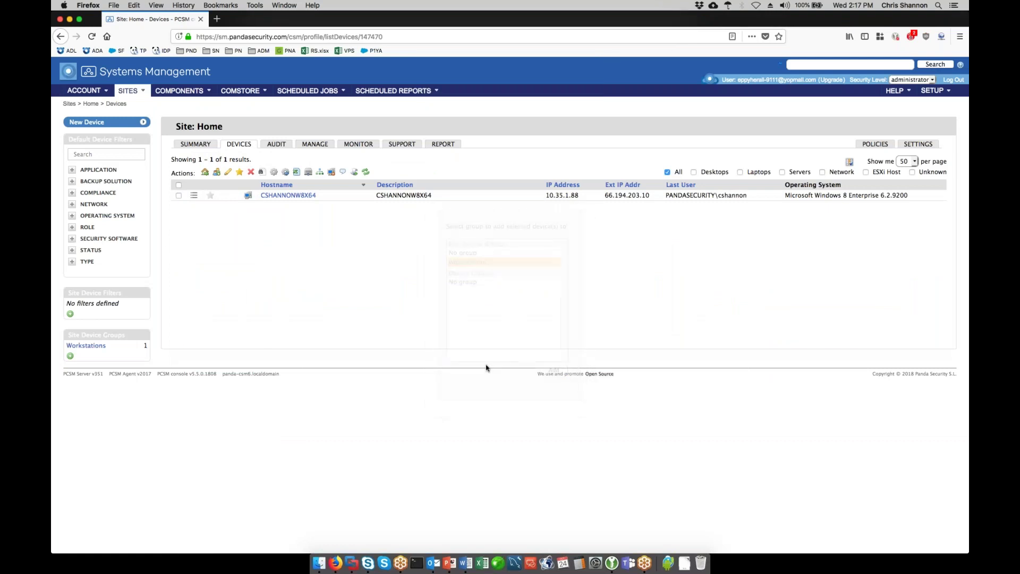
pyautogui.click(91, 103)
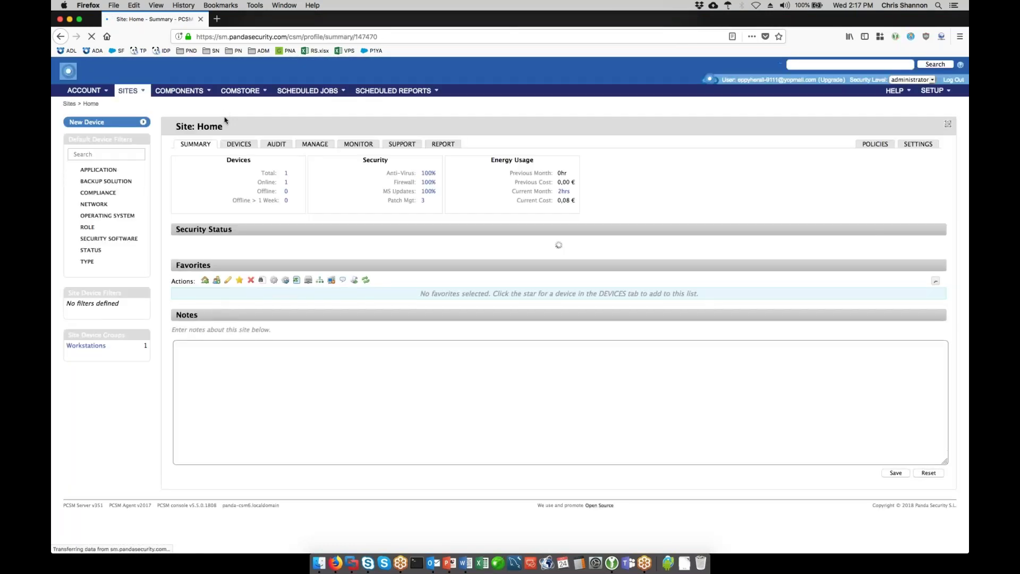
pyautogui.doubleClick(86, 348)
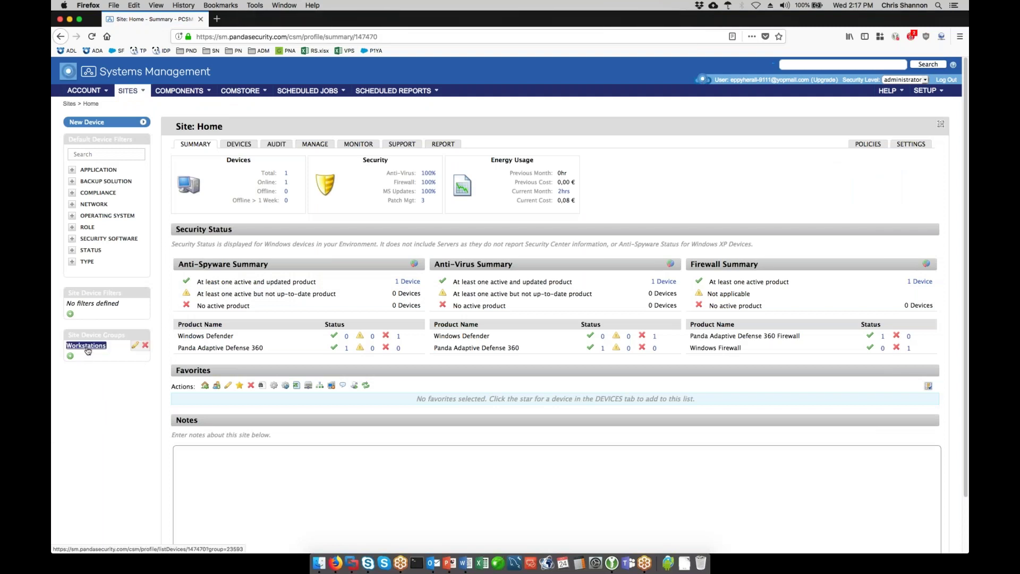
pyautogui.click(87, 346)
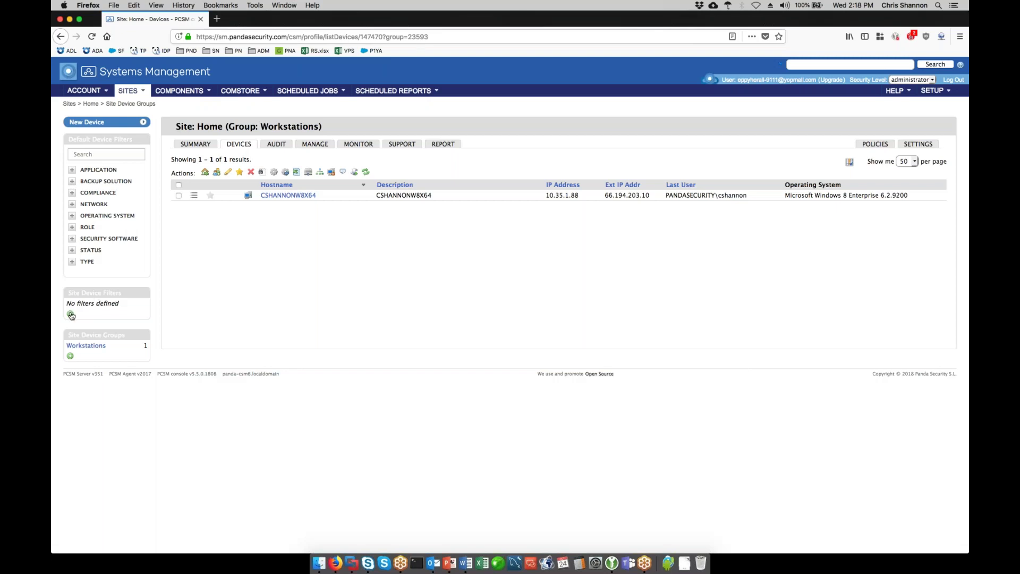
# - Create site device filter 'Memory > 1G' with criterion Memory, Greater than, 1G
pyautogui.click(71, 315)
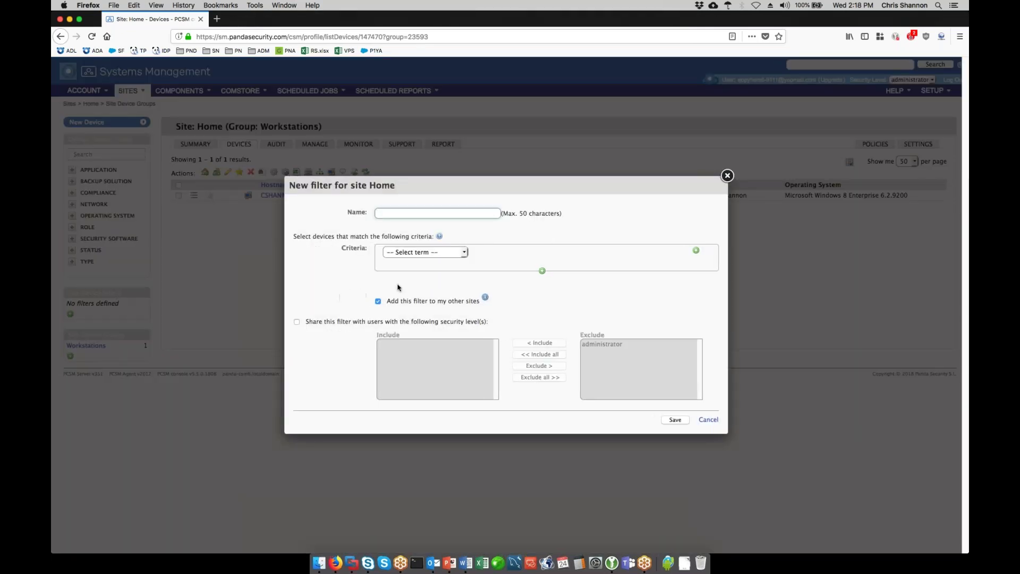
pyautogui.click(464, 256)
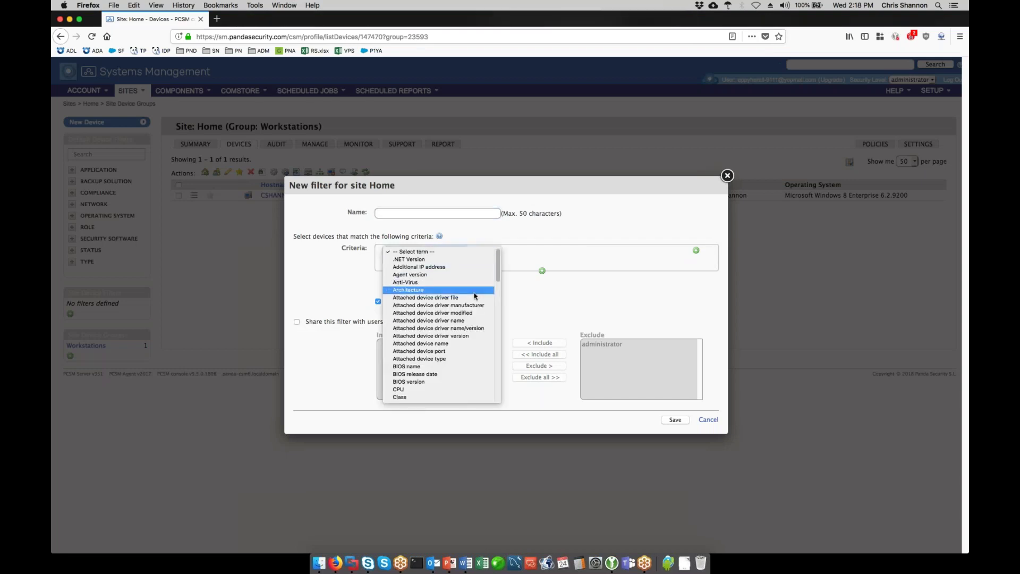
pyautogui.scroll(-3, 474, 296)
pyautogui.scroll(-3, 475, 296)
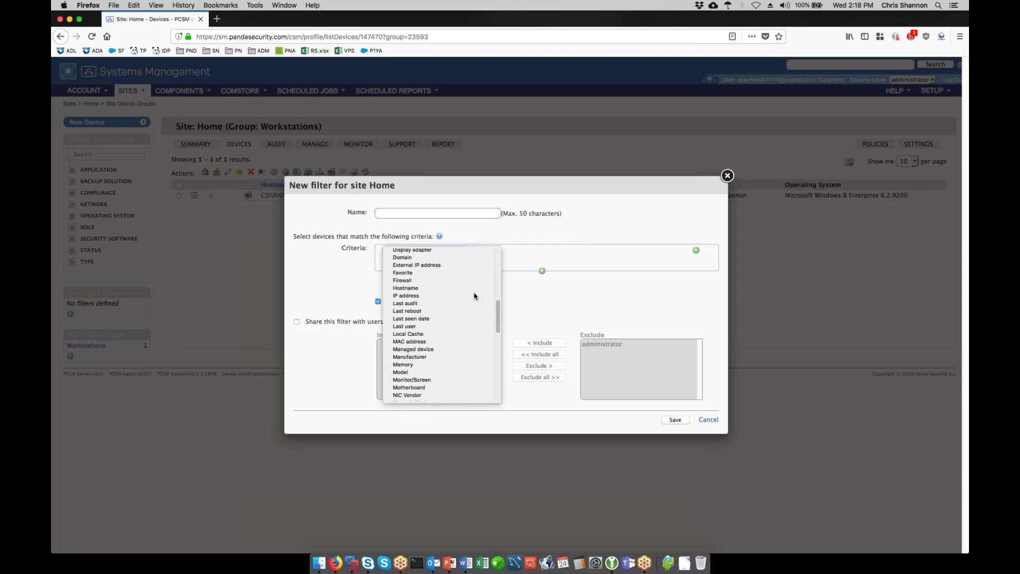
pyautogui.click(478, 362)
pyautogui.click(532, 254)
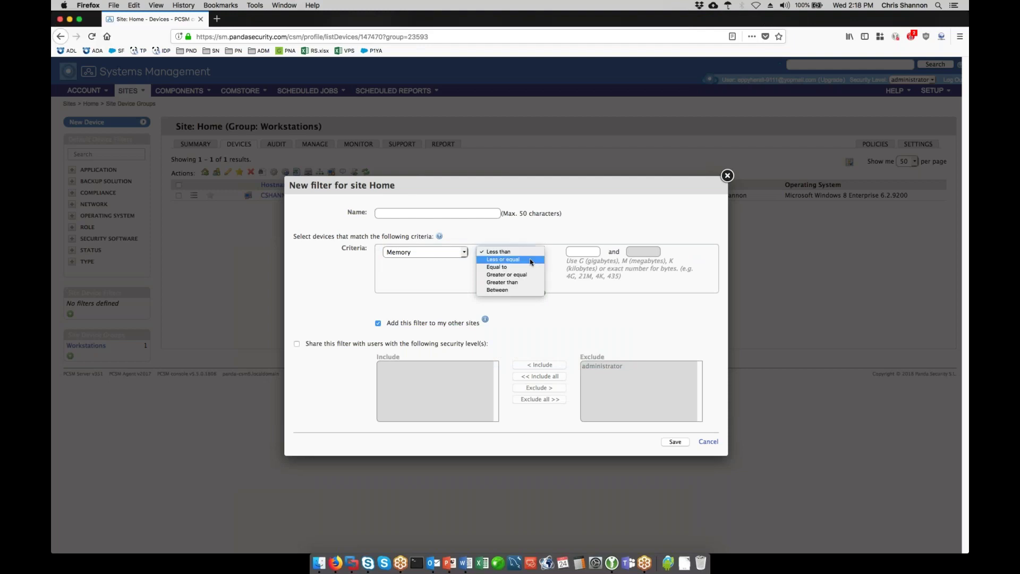
pyautogui.click(528, 282)
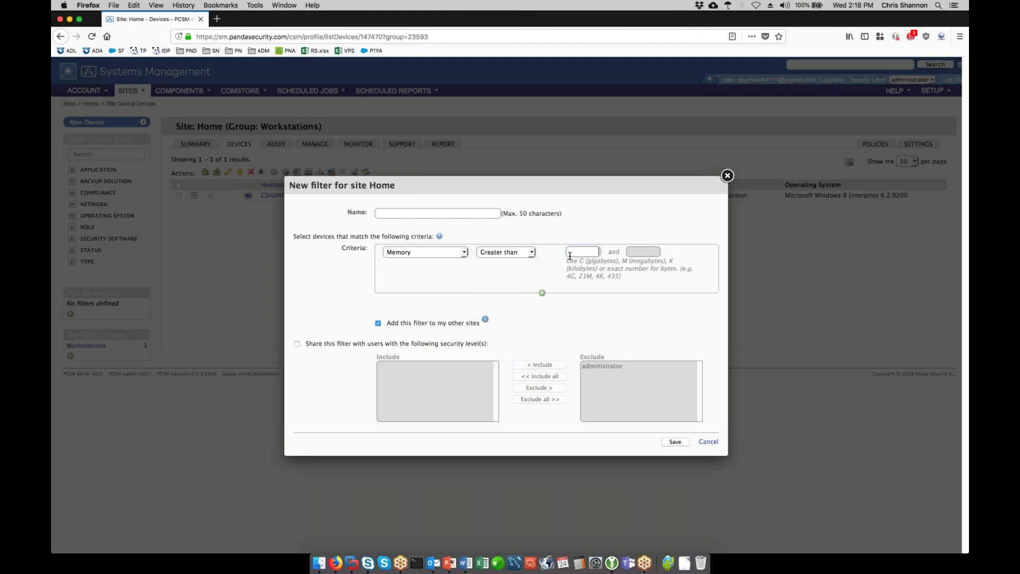
pyautogui.write('G')
pyautogui.click(478, 212)
pyautogui.write('Memory > ')
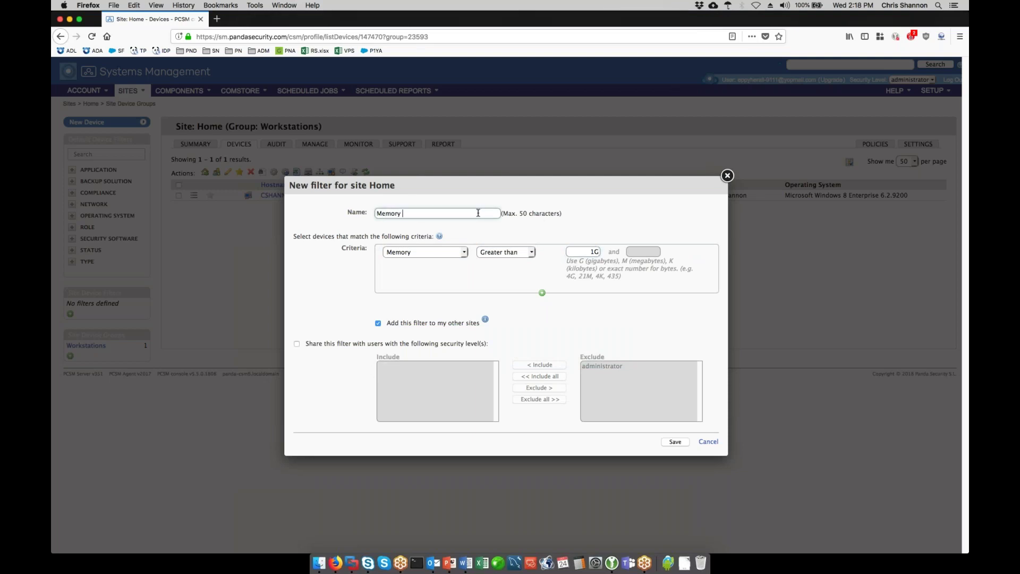
pyautogui.write('1G')
pyautogui.click(672, 442)
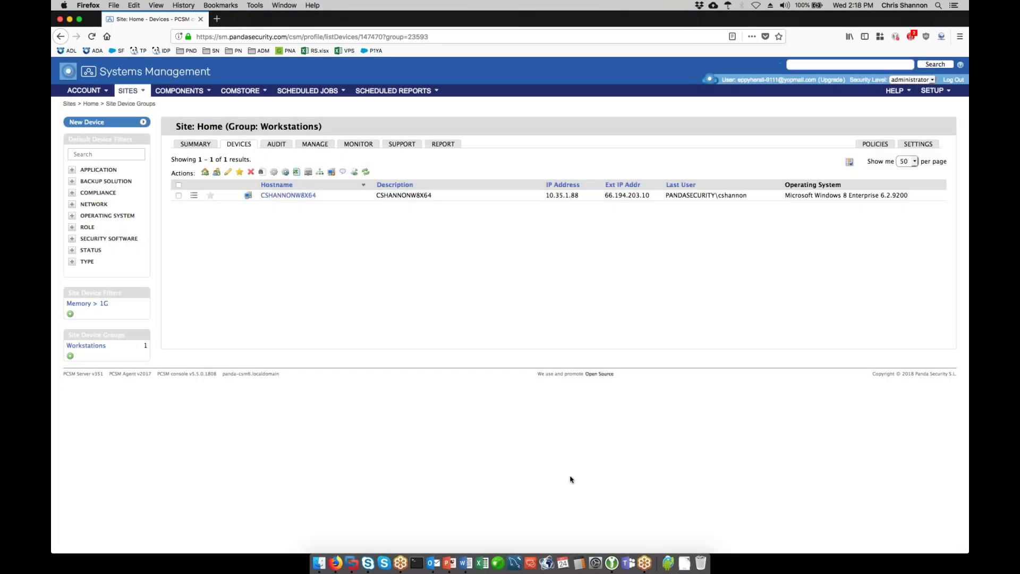
# - View the one device matched by the Memory > 1G filter, then return to the Sites list
pyautogui.click(97, 304)
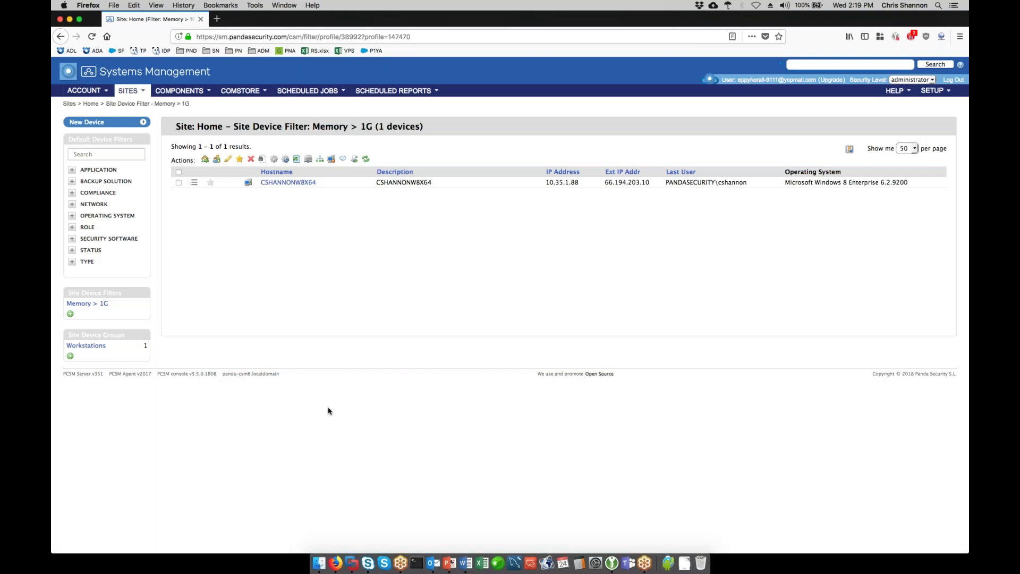
pyautogui.click(130, 92)
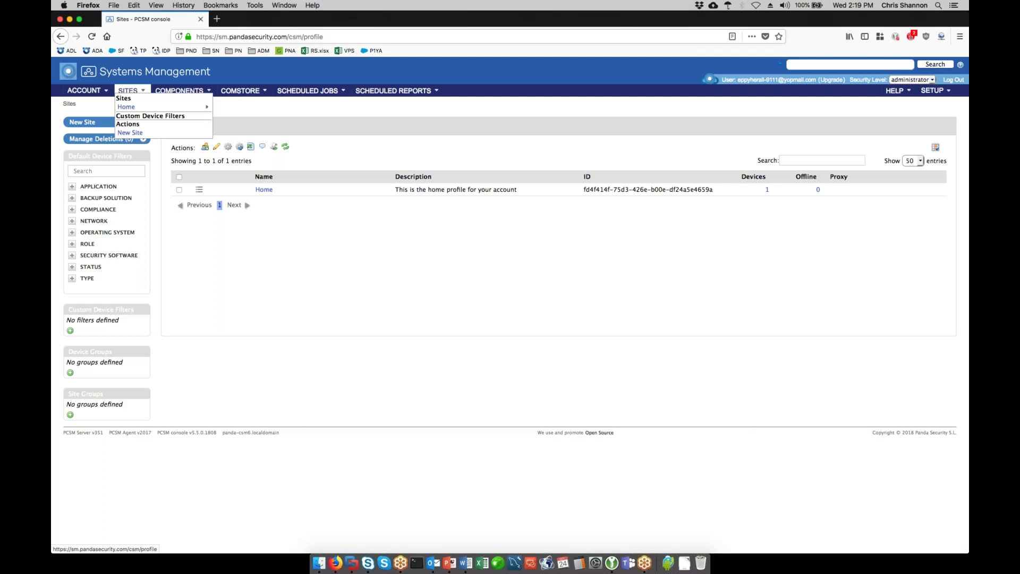
# - Open the Home site's Summary page from the Sites list
pyautogui.click(264, 189)
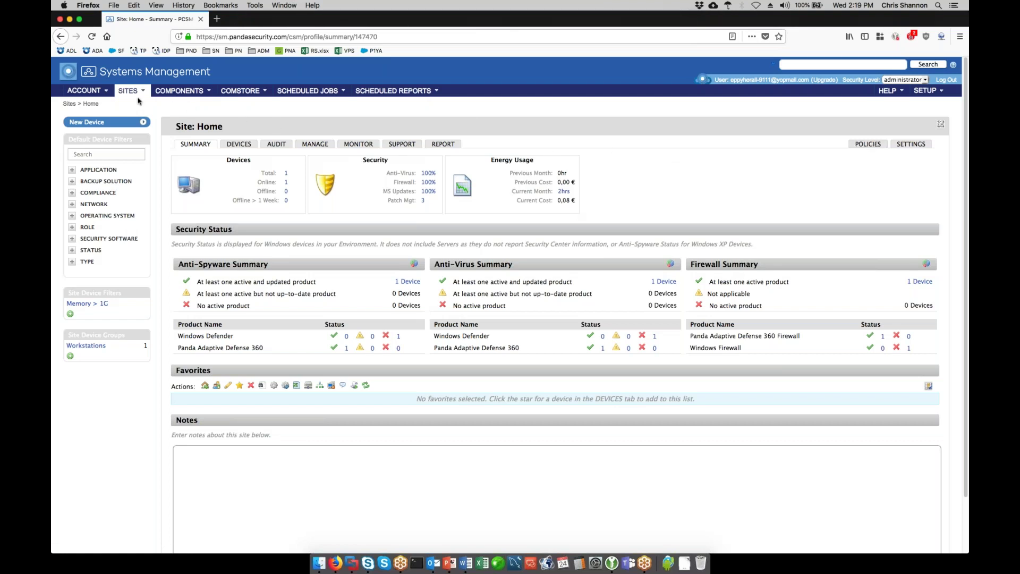
pyautogui.moveTo(95, 92)
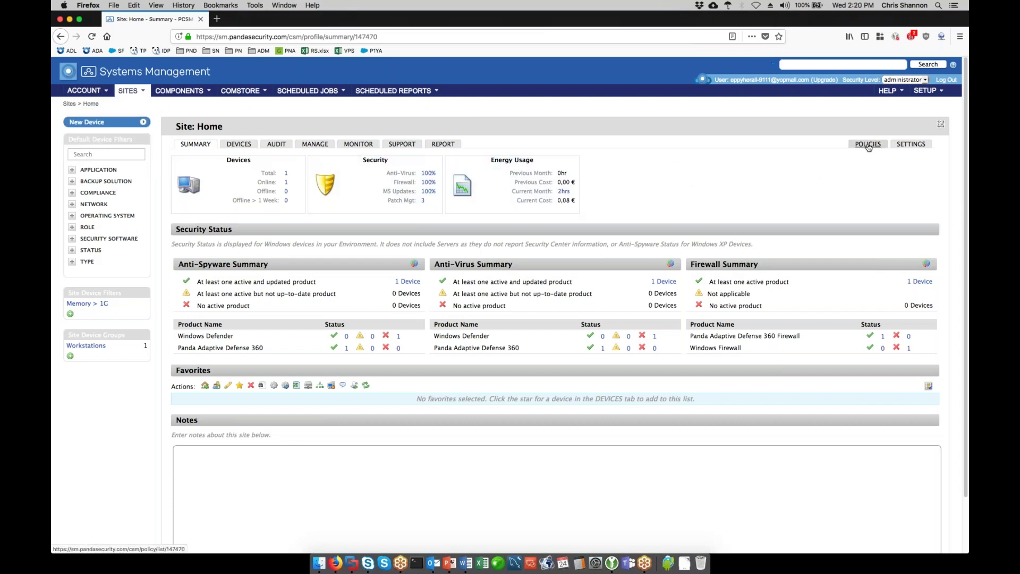
# - Start a new Home site policy named 'Memory Usage', keeping the Monitoring type
pyautogui.click(868, 145)
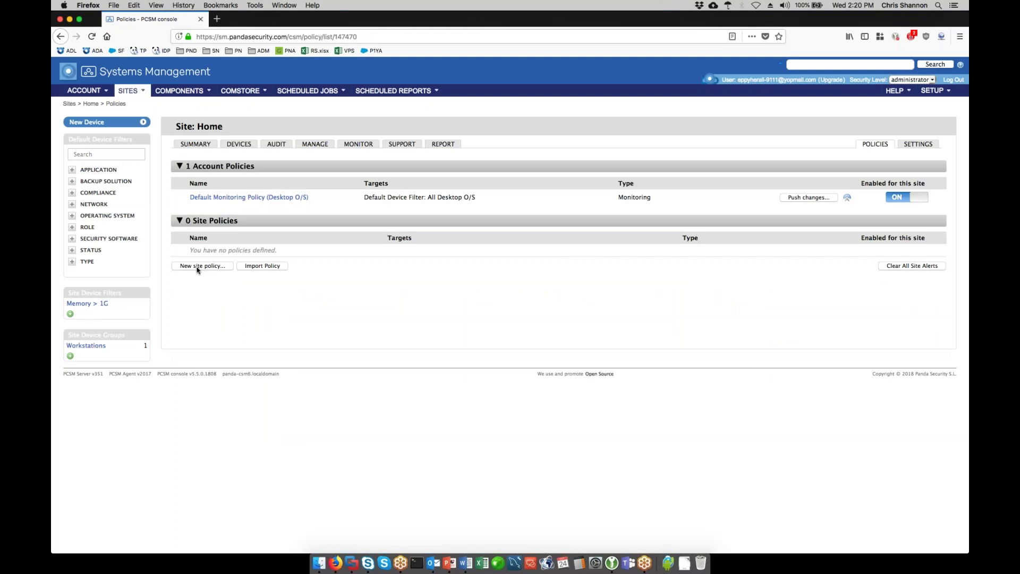
pyautogui.click(237, 200)
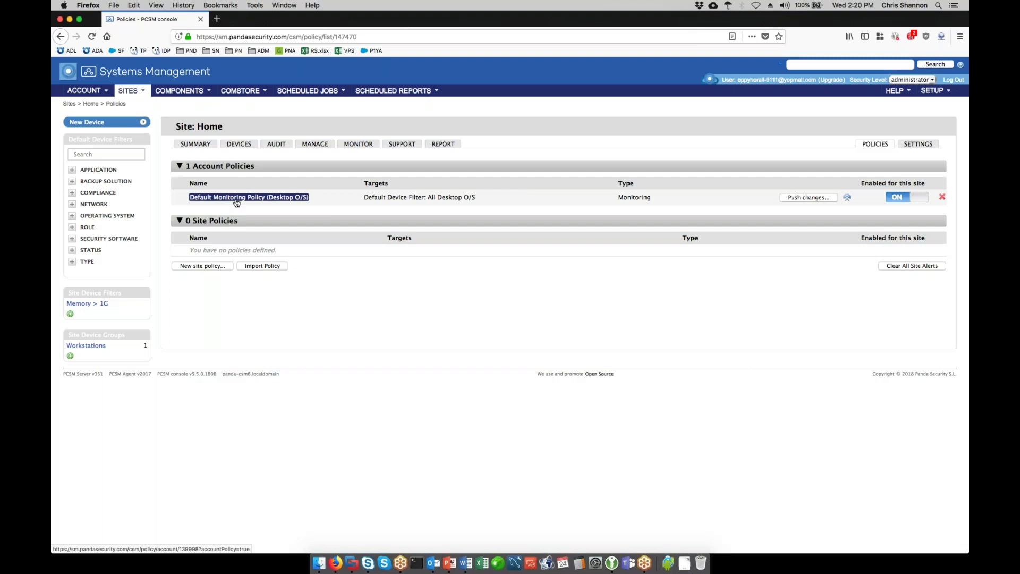
pyautogui.click(215, 266)
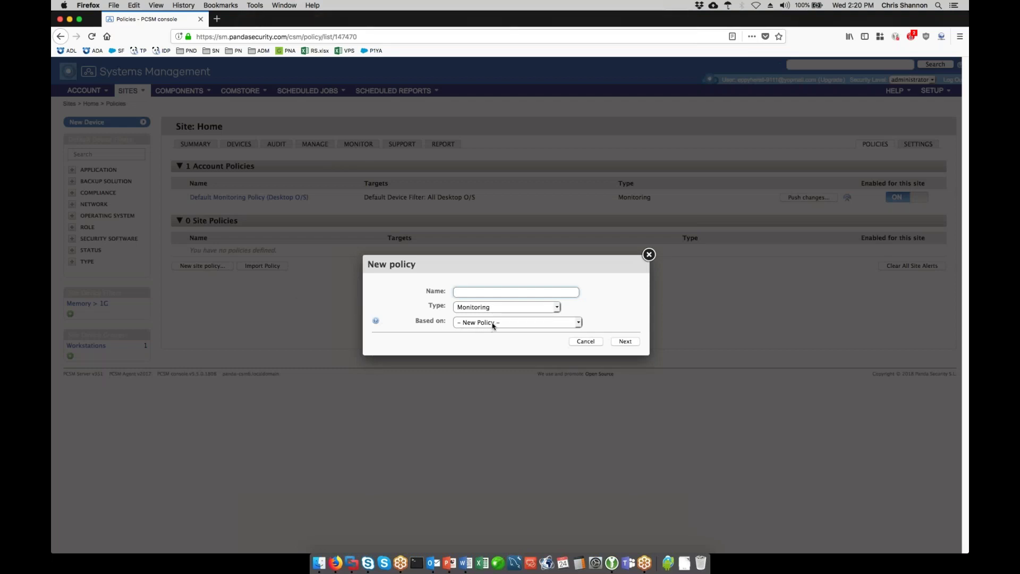
pyautogui.write('Memory Usage')
pyautogui.click(558, 309)
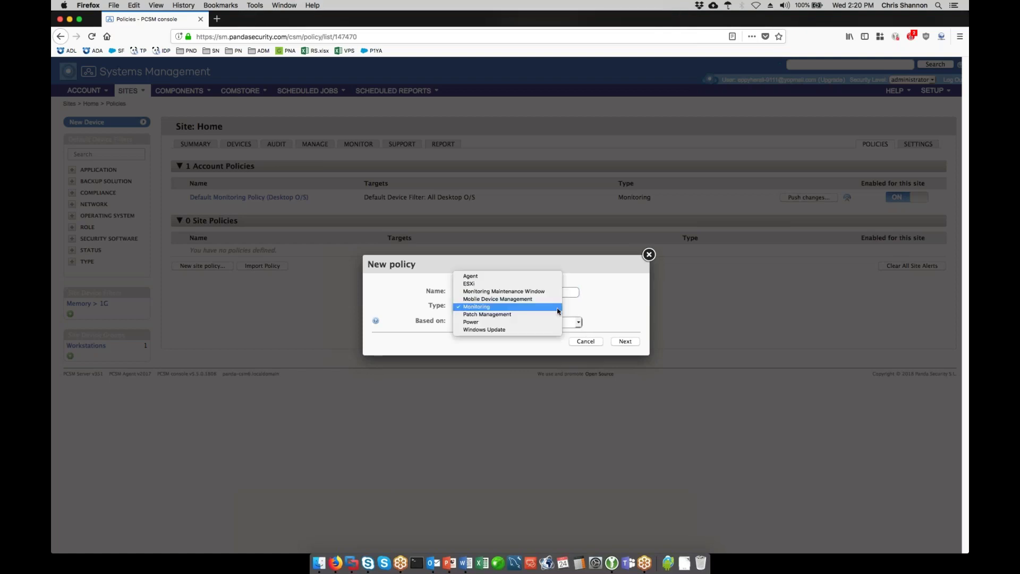
pyautogui.click(558, 307)
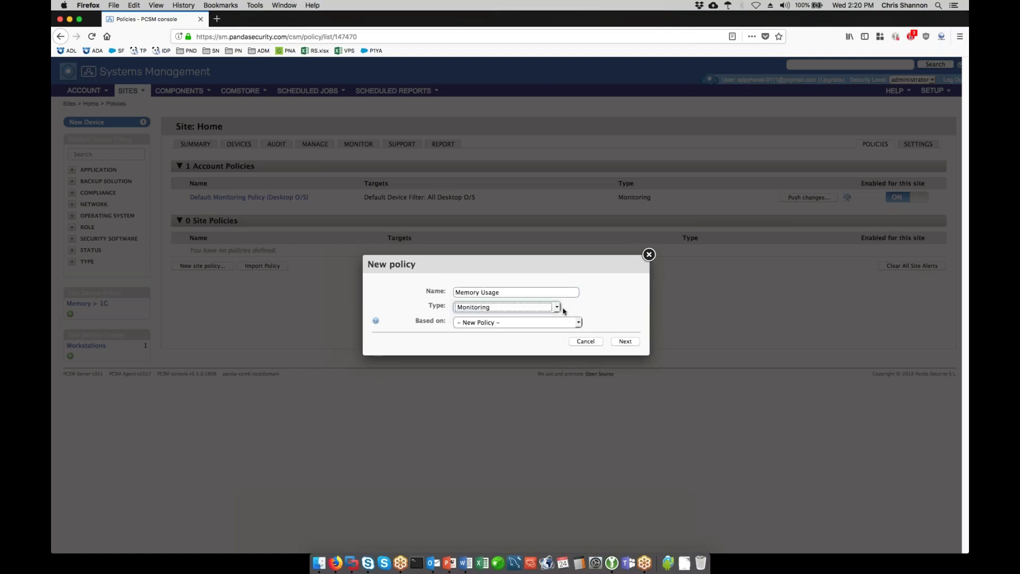
pyautogui.click(627, 342)
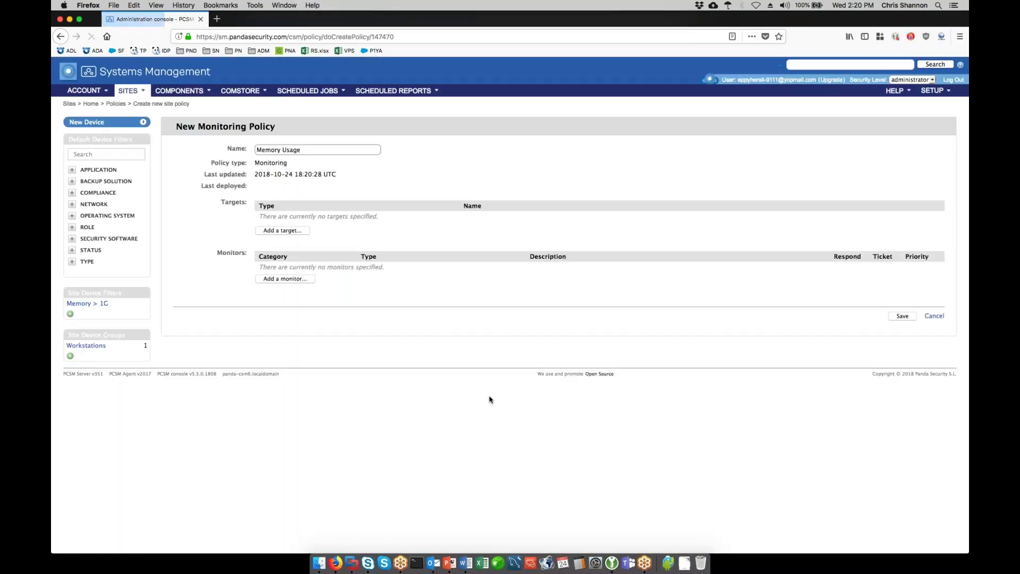
# - Target the policy at the Workstations site group
pyautogui.click(290, 232)
pyautogui.click(502, 255)
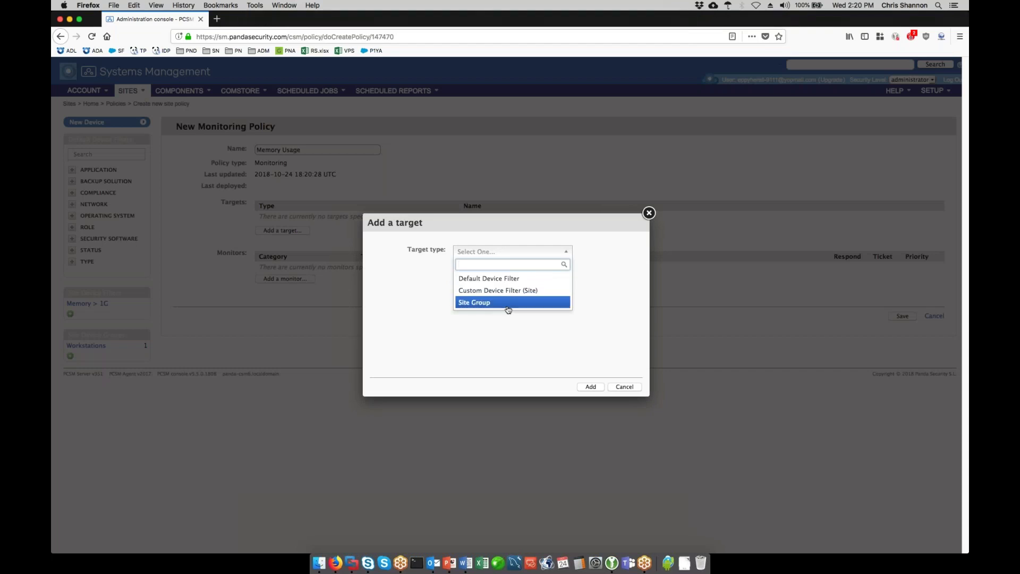
pyautogui.click(506, 304)
pyautogui.click(502, 268)
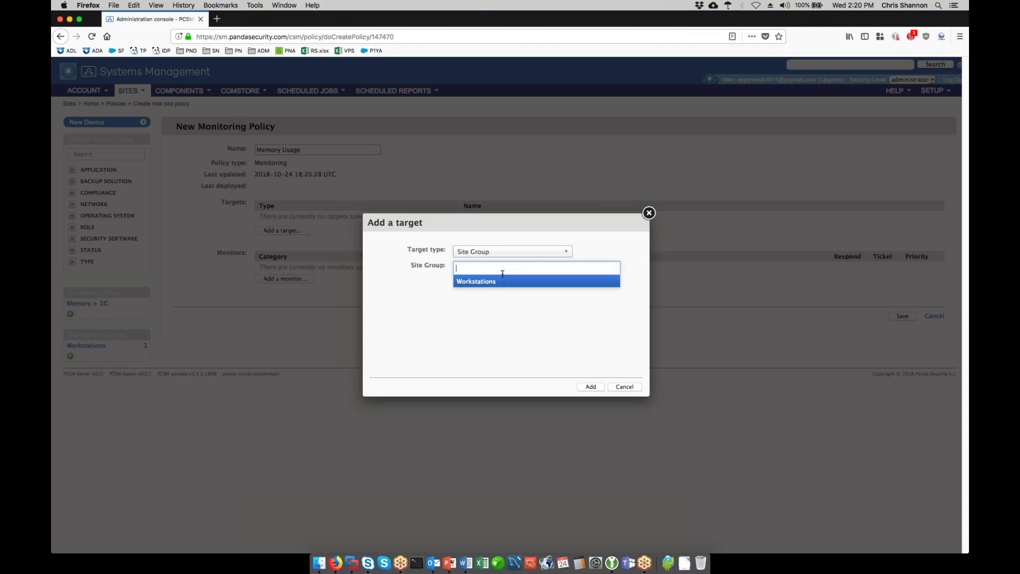
pyautogui.click(501, 286)
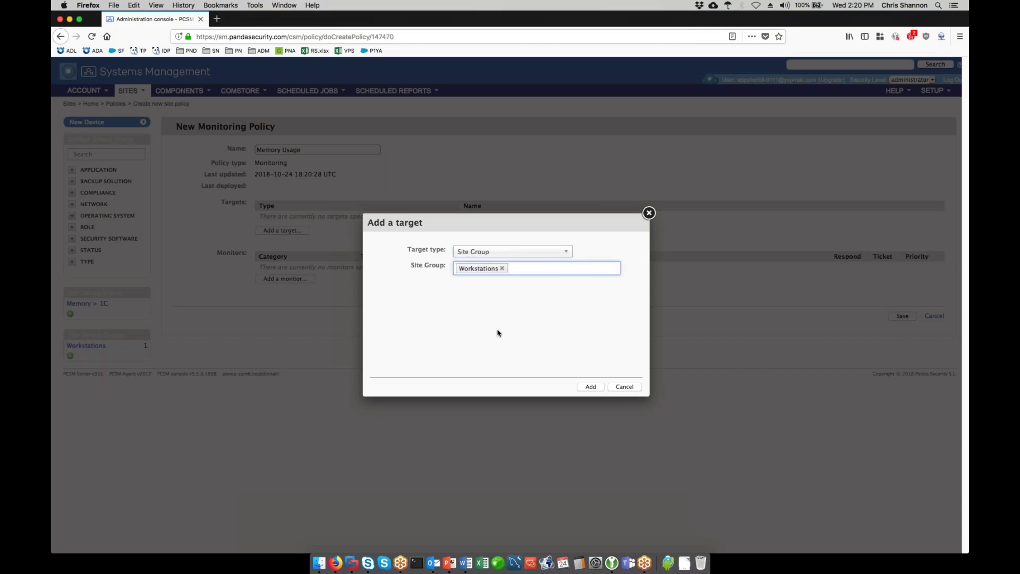
pyautogui.click(591, 386)
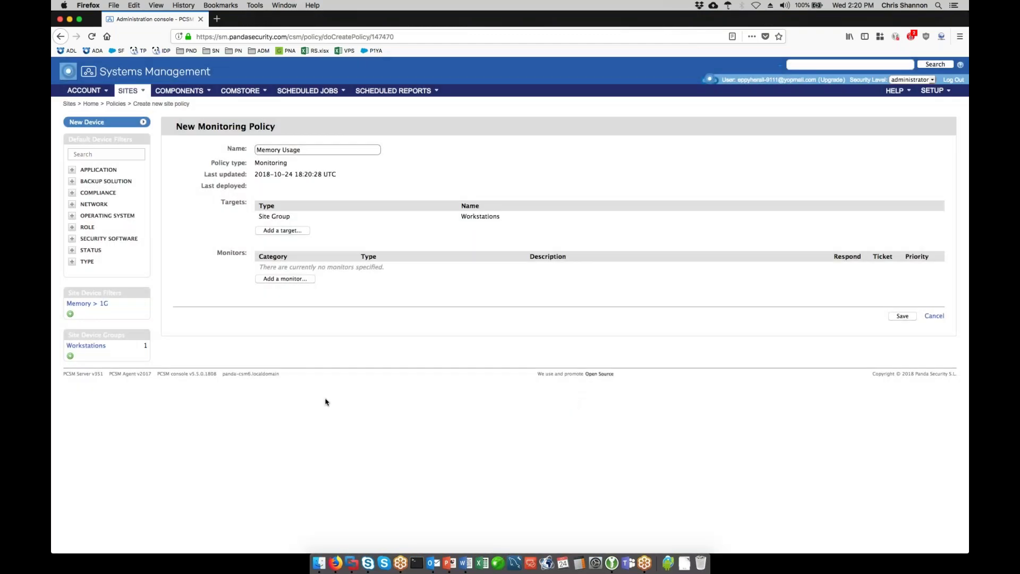
# - Add a Memory Monitor that alerts at 95% usage sustained for 3 minutes
pyautogui.click(281, 280)
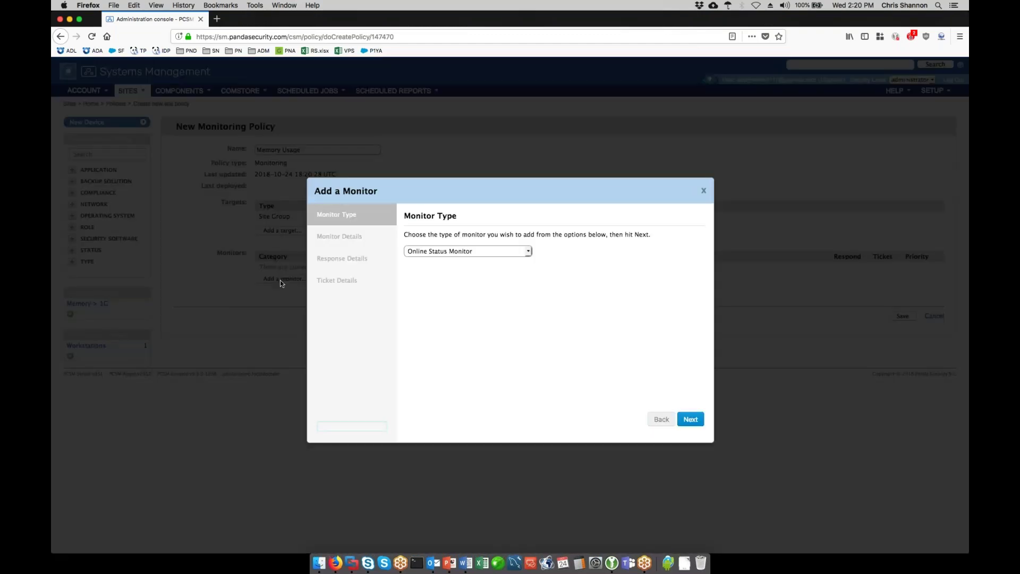
pyautogui.click(528, 251)
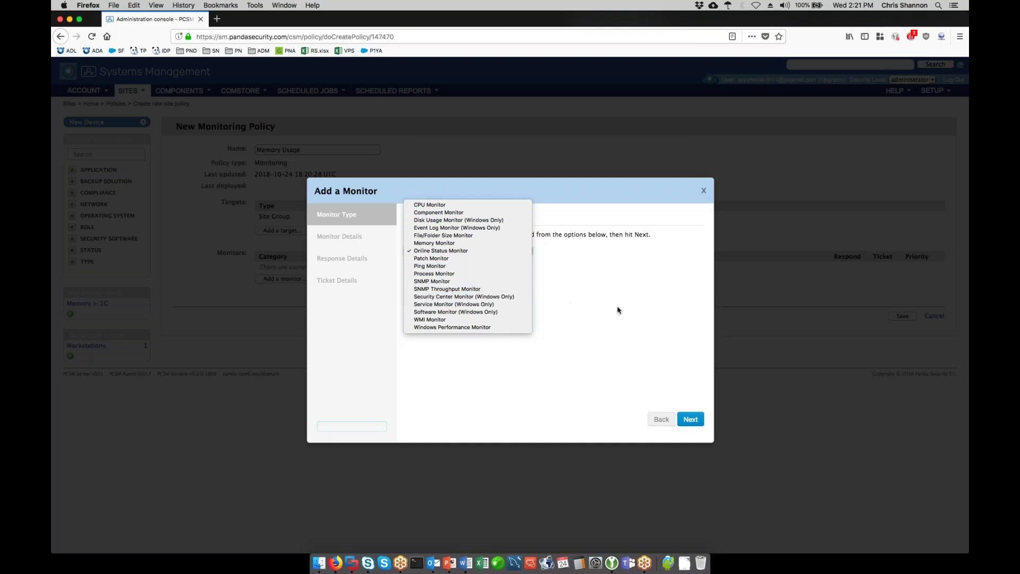
pyautogui.click(500, 249)
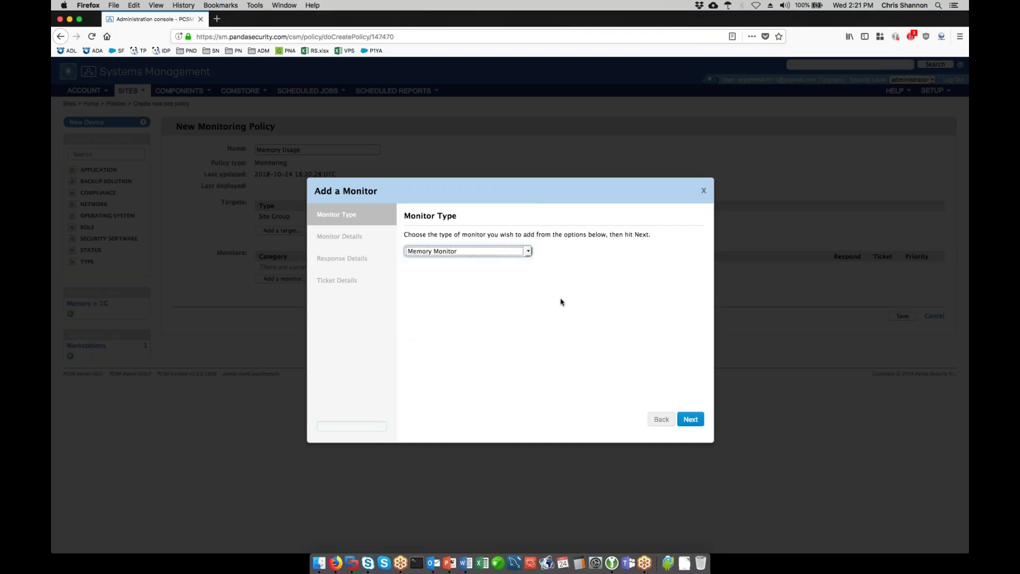
pyautogui.click(686, 420)
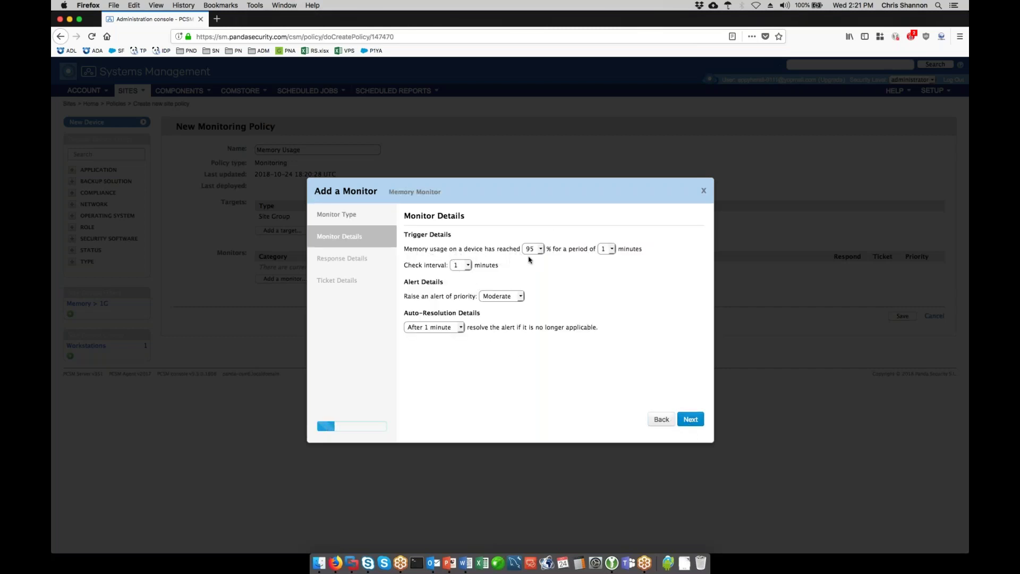
pyautogui.click(611, 249)
pyautogui.click(612, 265)
pyautogui.click(687, 421)
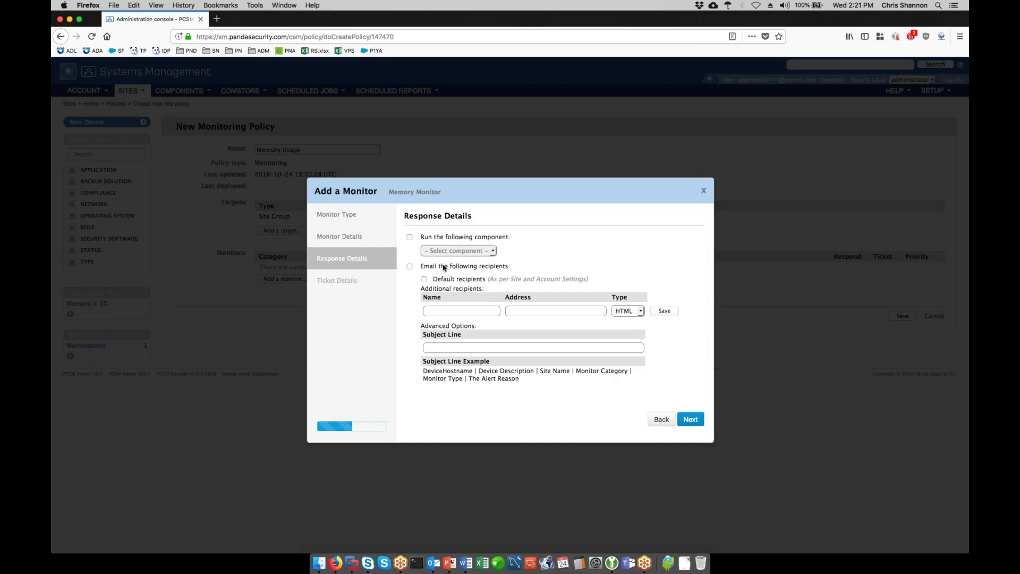
# - Make the memory monitor email recipients and raise priority-3 tickets with ticket email notification
pyautogui.click(410, 267)
pyautogui.click(693, 420)
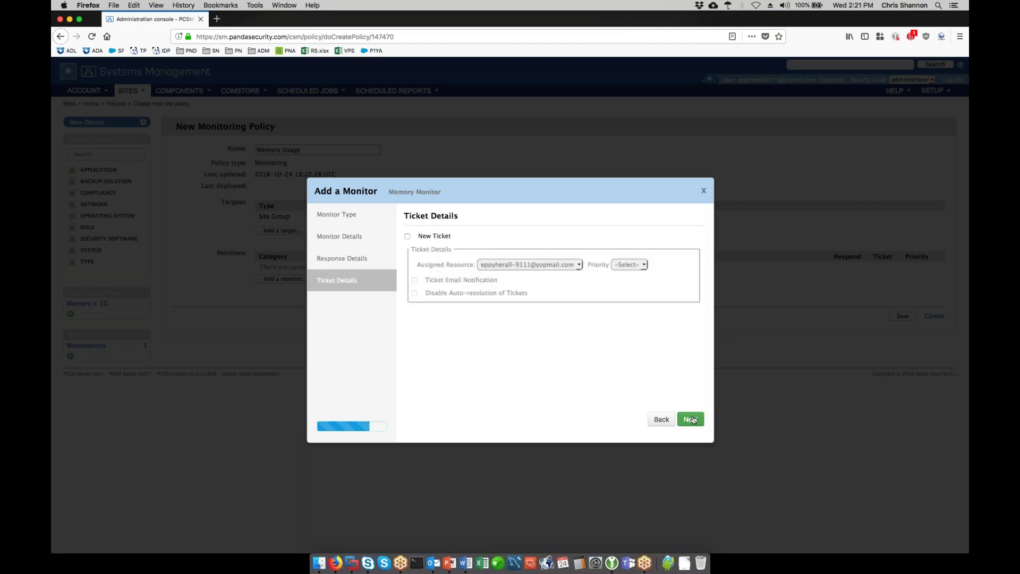
pyautogui.click(408, 237)
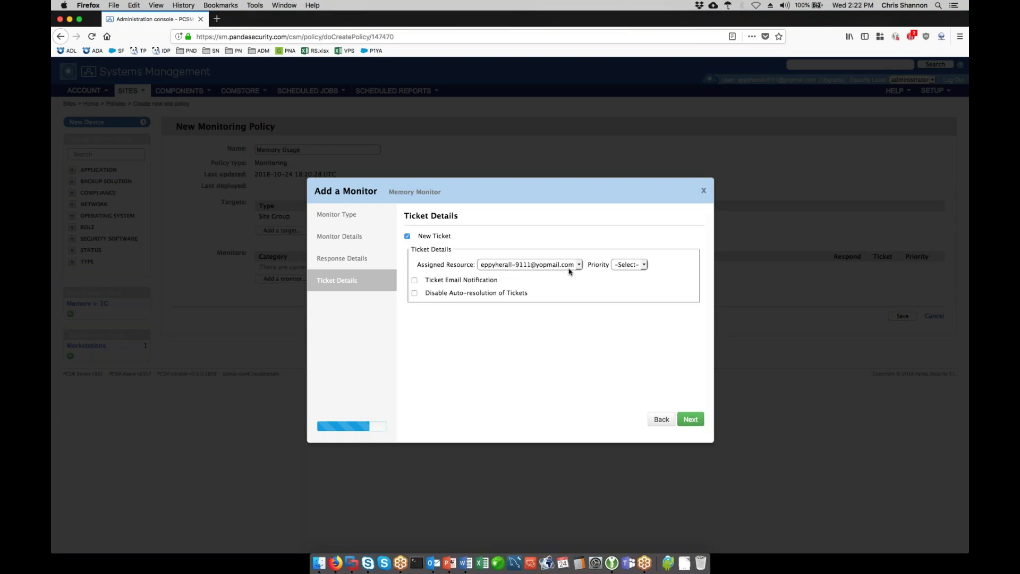
pyautogui.click(643, 265)
pyautogui.click(643, 287)
pyautogui.click(415, 282)
pyautogui.click(690, 419)
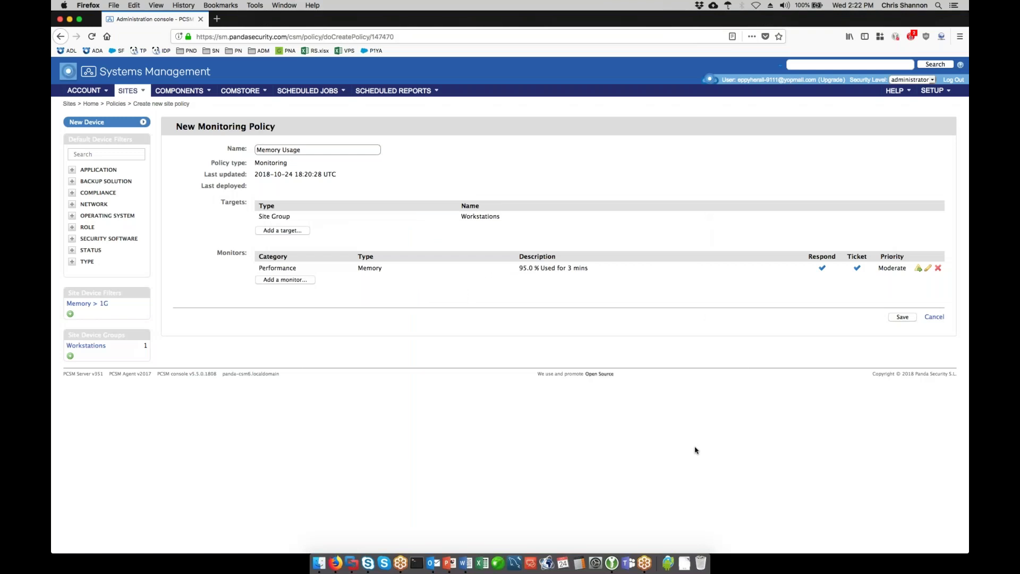
# - Save the Memory Usage policy and push its changes to the Workstations group
pyautogui.click(899, 320)
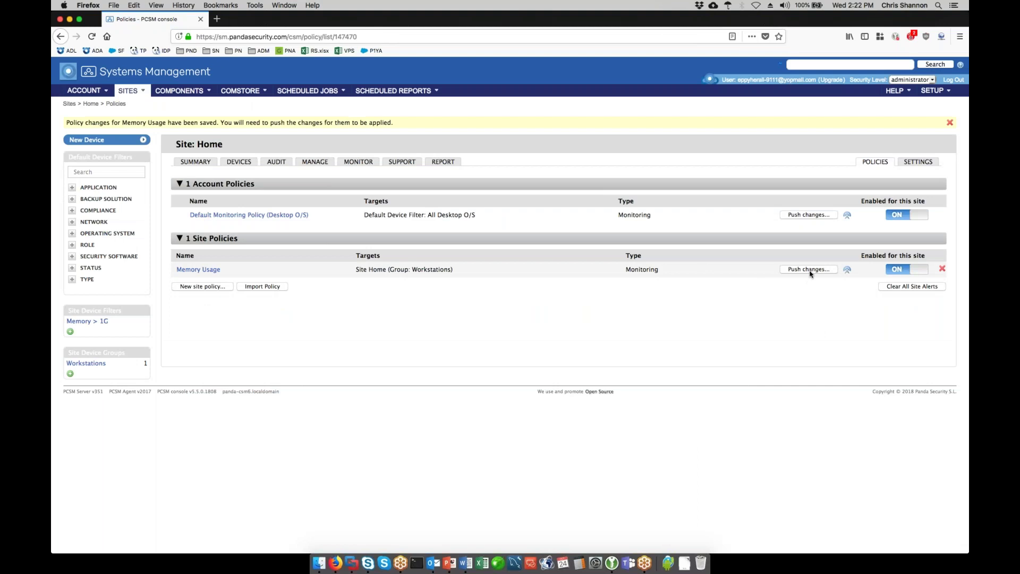
pyautogui.click(810, 271)
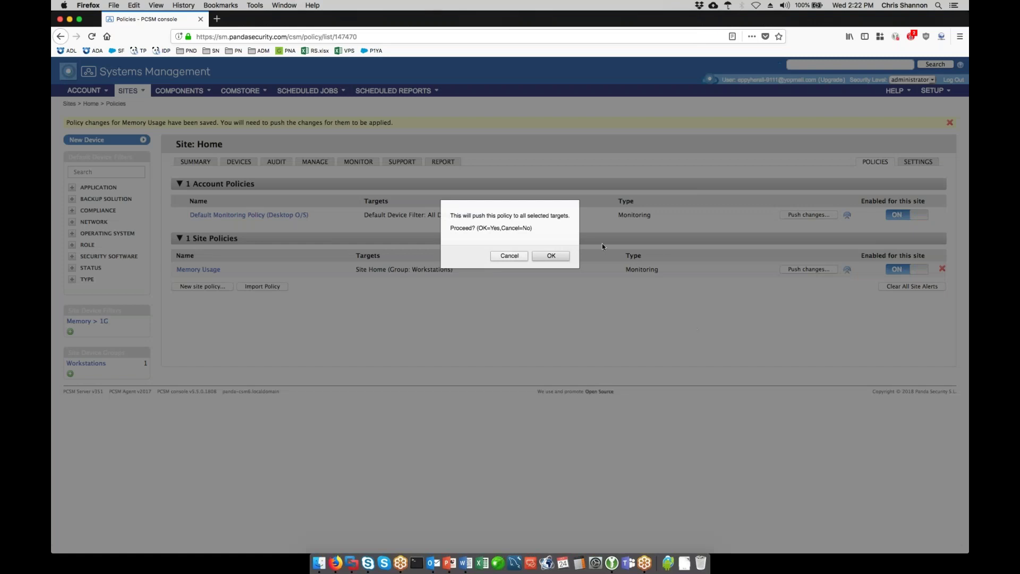
pyautogui.press('Return')
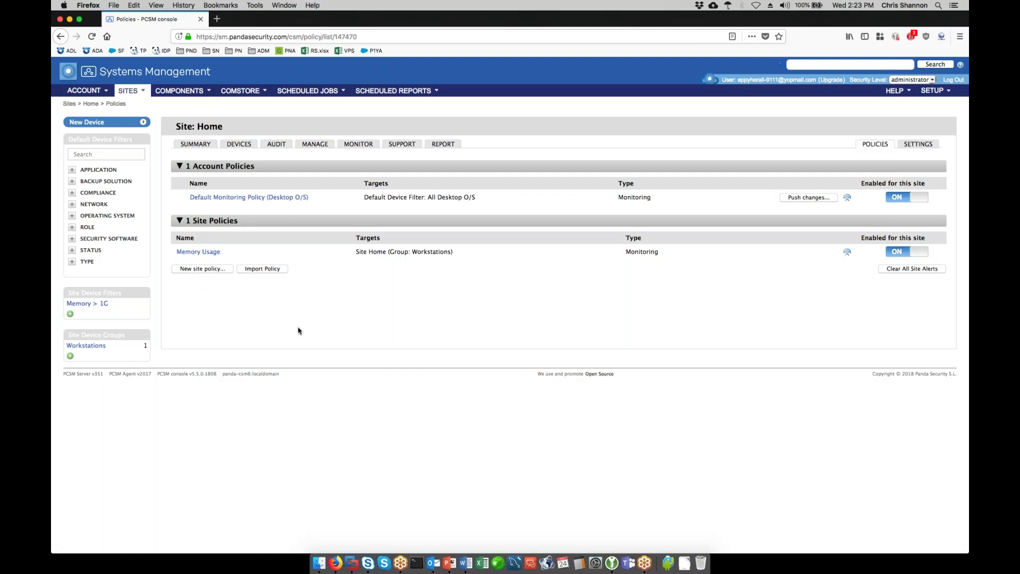
# - Go from the Sites list through the Component List to the ComStore home page
pyautogui.click(141, 114)
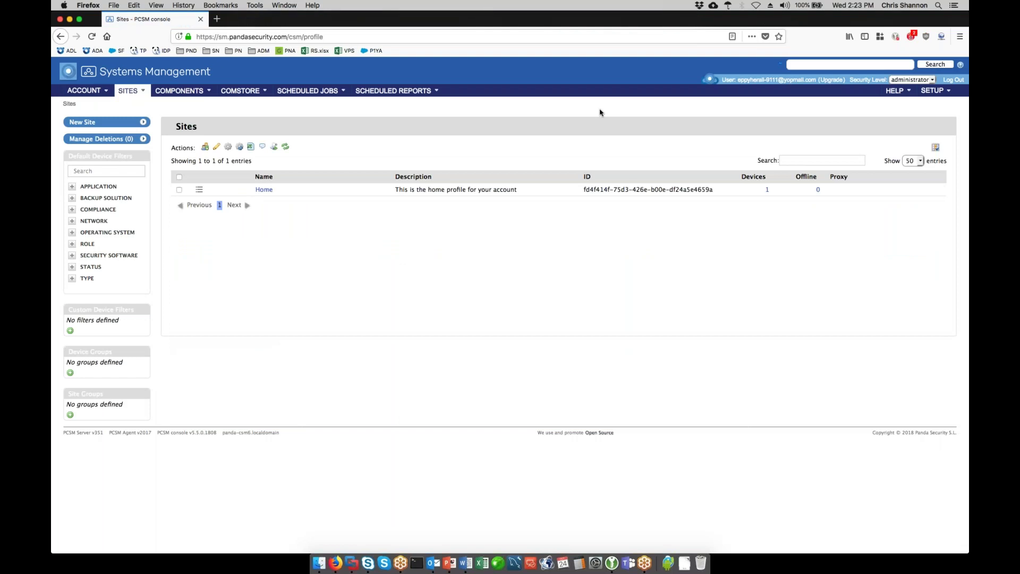
pyautogui.click(183, 95)
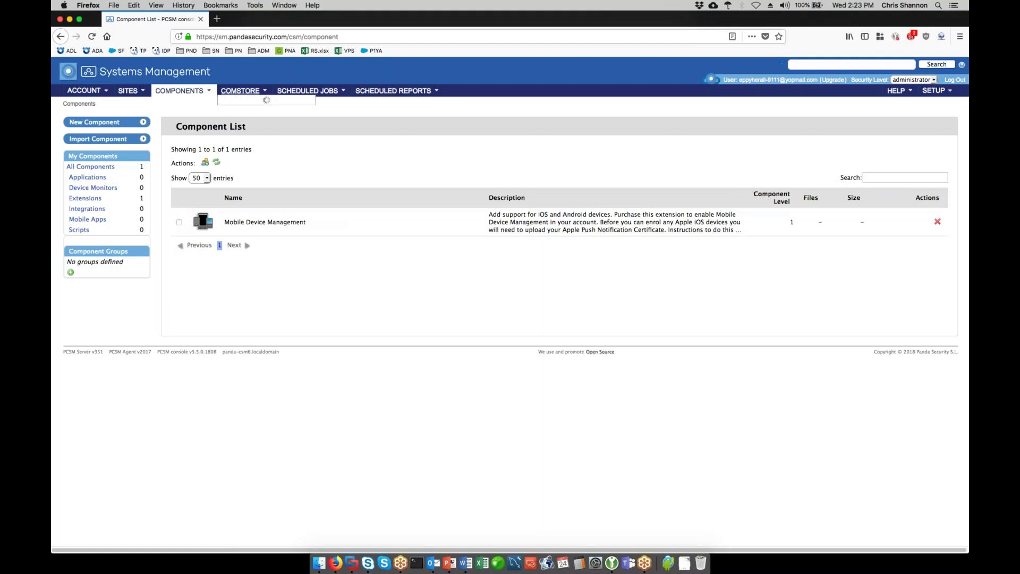
pyautogui.click(241, 90)
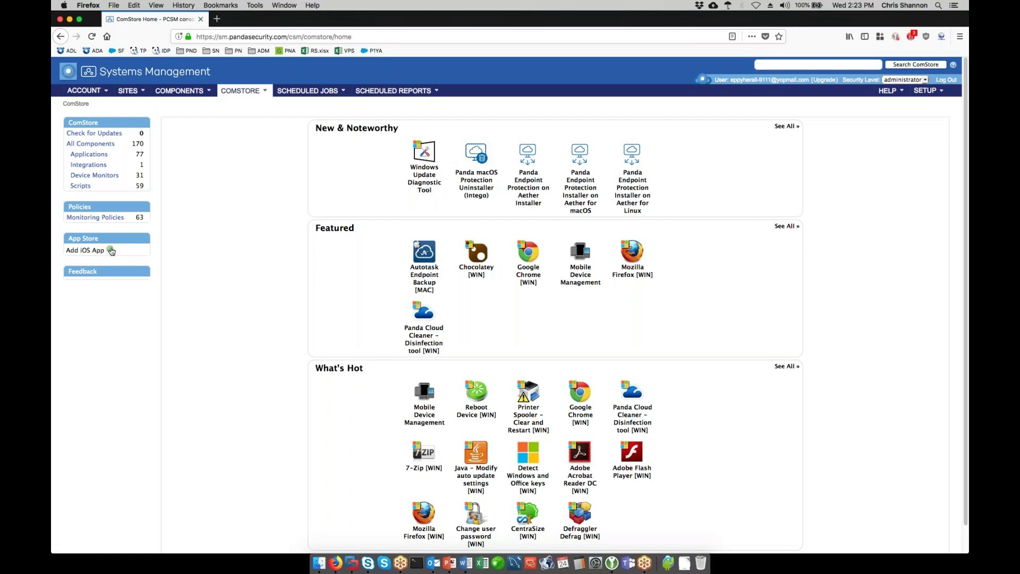
# - Search the iOS app catalogue for 'productivity' apps in the United States
pyautogui.click(111, 251)
pyautogui.click(386, 169)
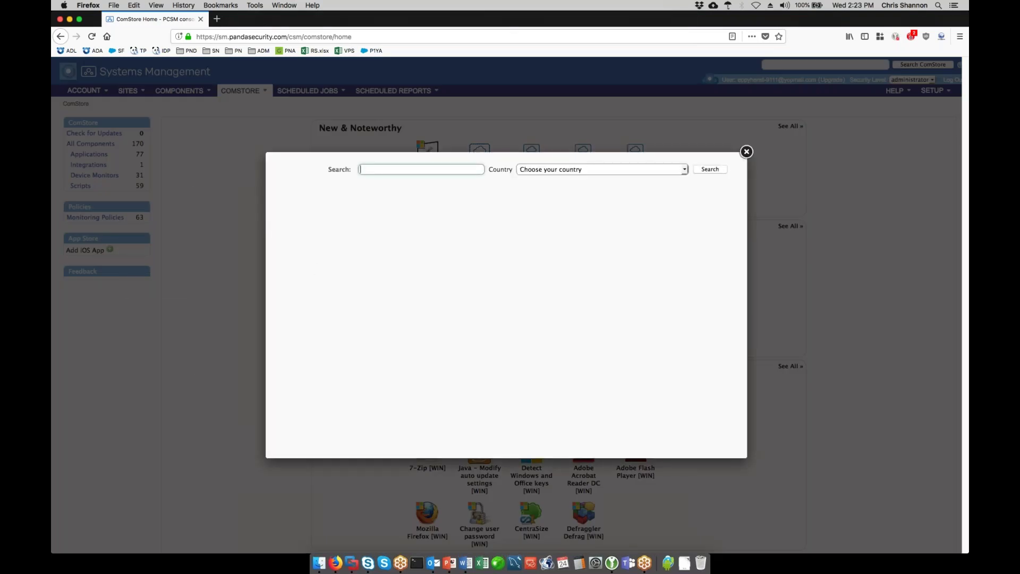
pyautogui.write('productivity')
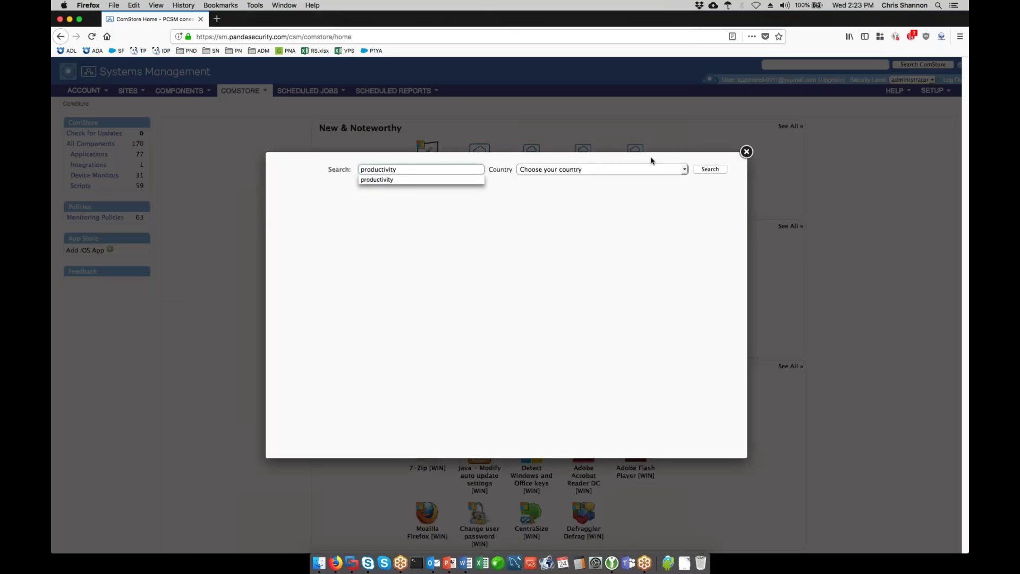
pyautogui.click(624, 171)
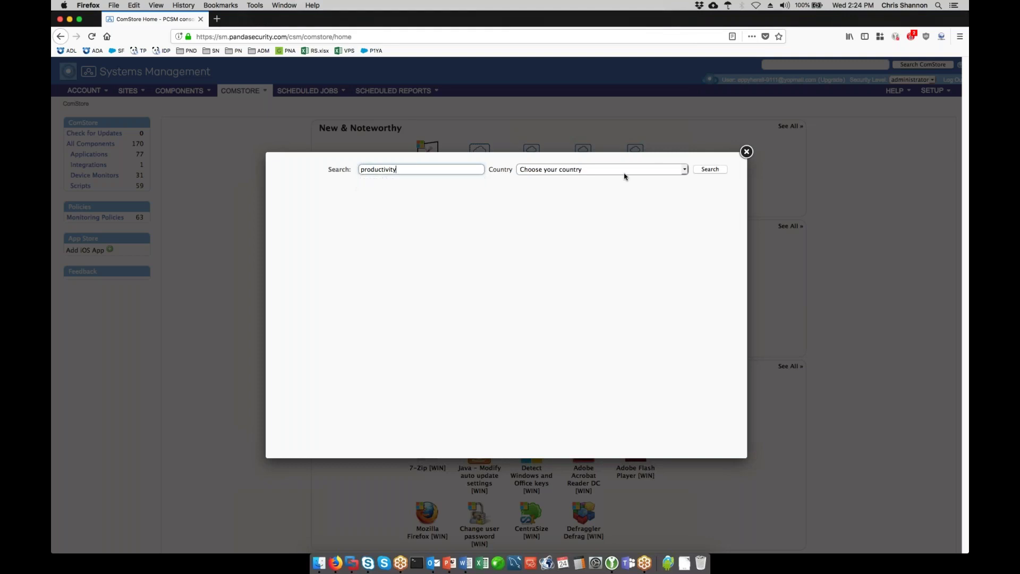
pyautogui.click(624, 184)
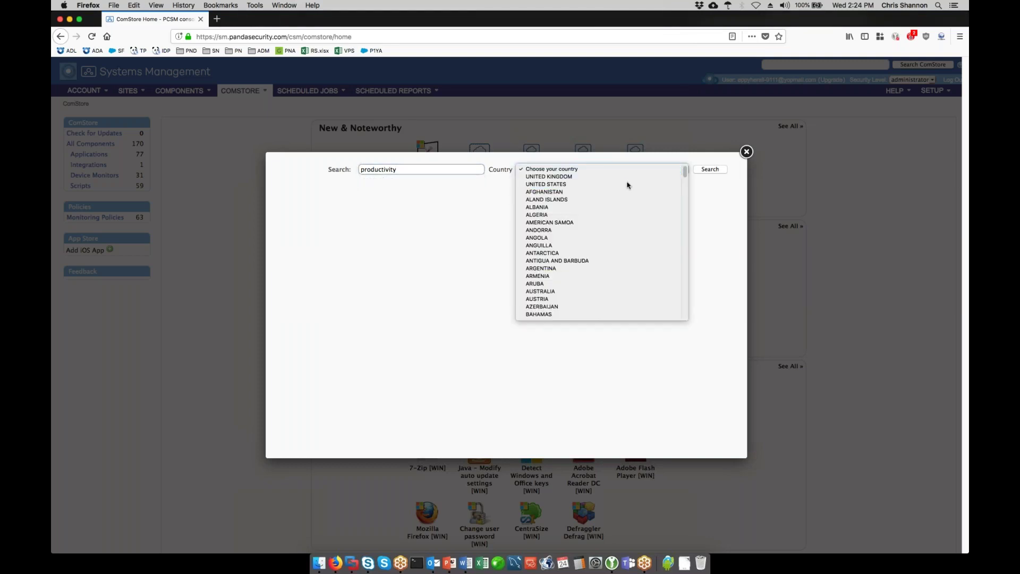
pyautogui.click(711, 169)
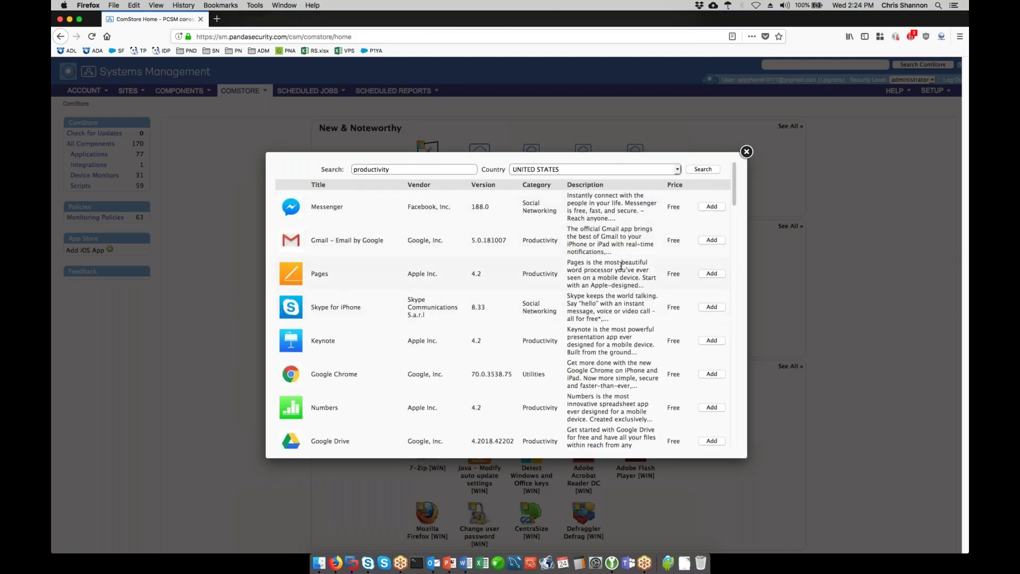
# - Browse the productivity results and close the catalogue without adding any app
pyautogui.scroll(-5, 622, 263)
pyautogui.scroll(-4, 626, 251)
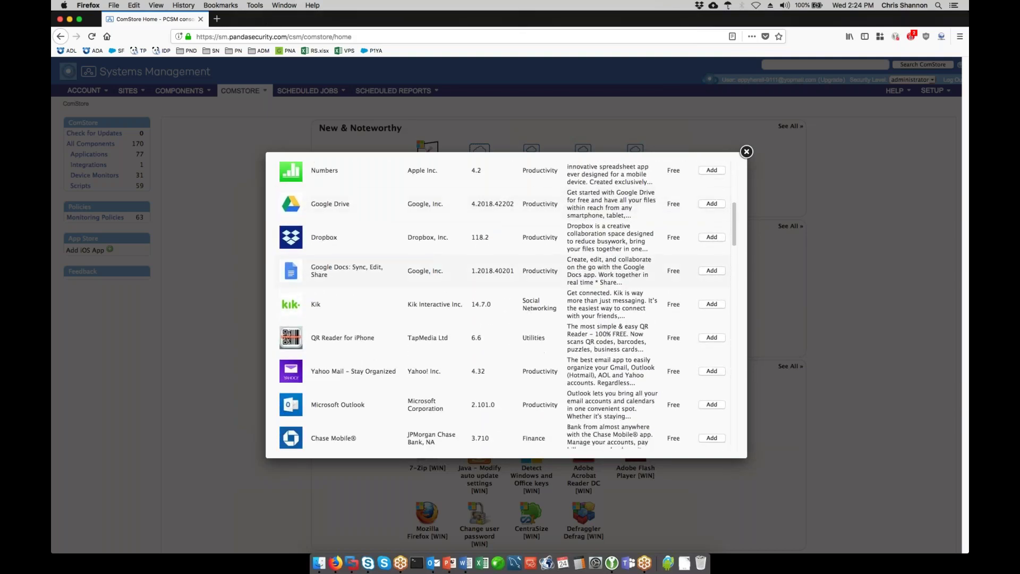
pyautogui.scroll(-6, 626, 251)
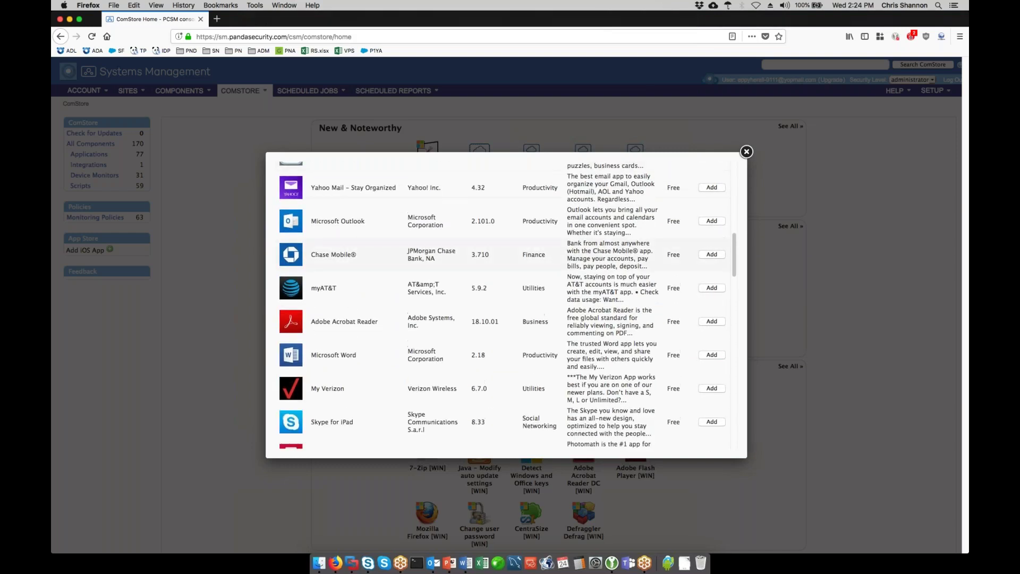
pyautogui.scroll(-7, 626, 251)
pyautogui.click(747, 151)
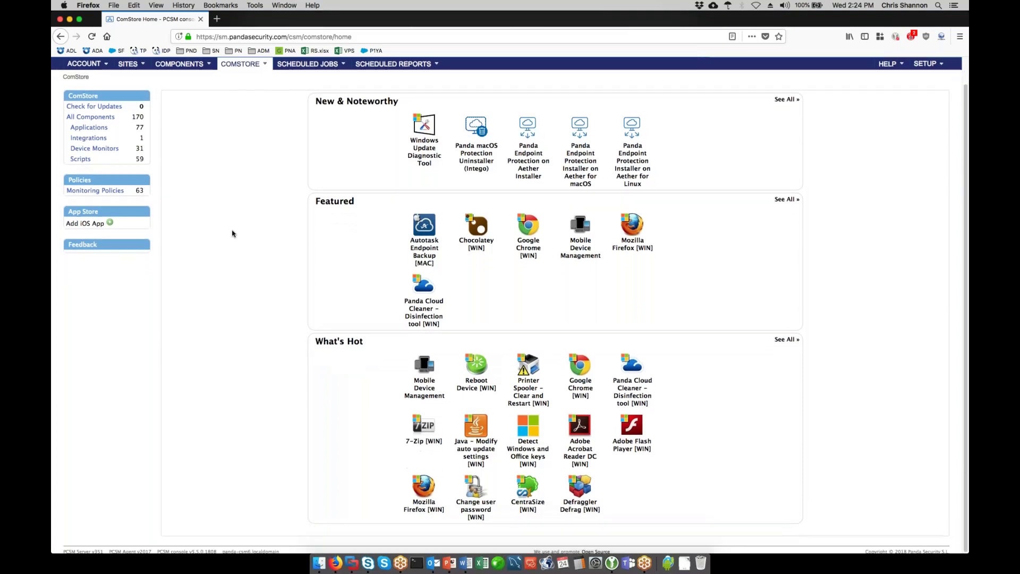
# - Add the BitLocker Audit script from the ComStore Scripts catalogue to the component library
pyautogui.click(94, 175)
pyautogui.click(81, 186)
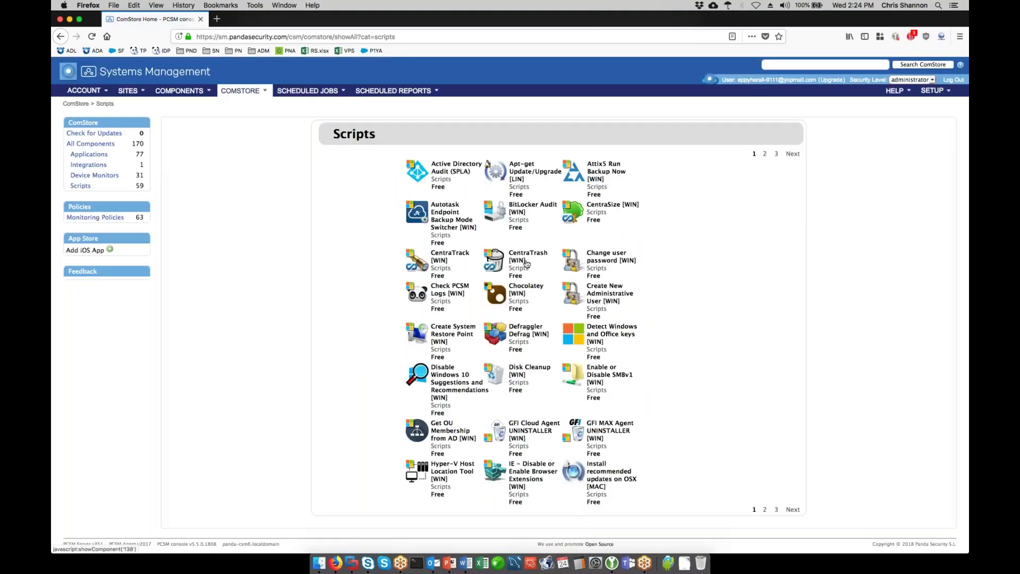
pyautogui.click(525, 214)
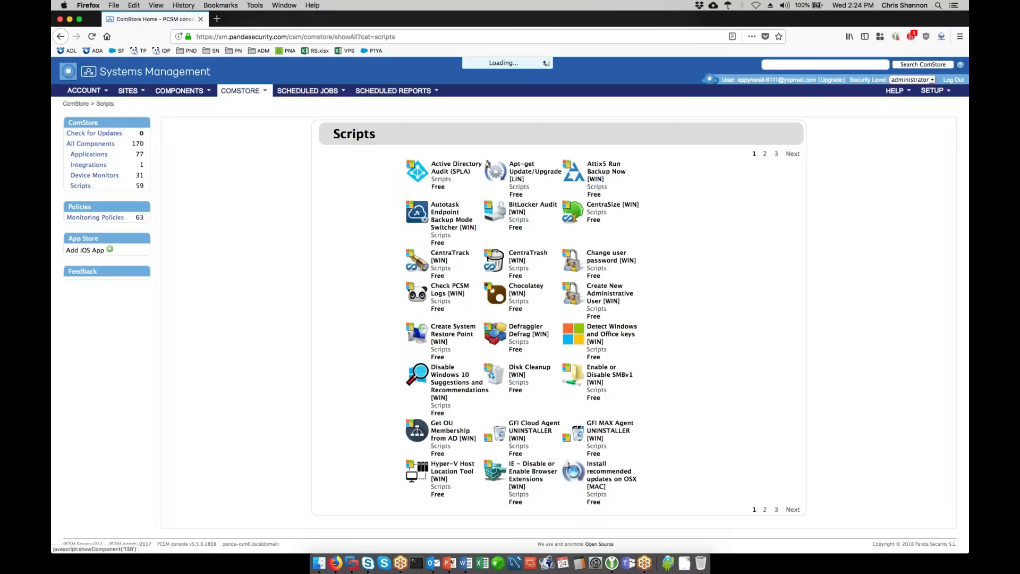
pyautogui.click(395, 357)
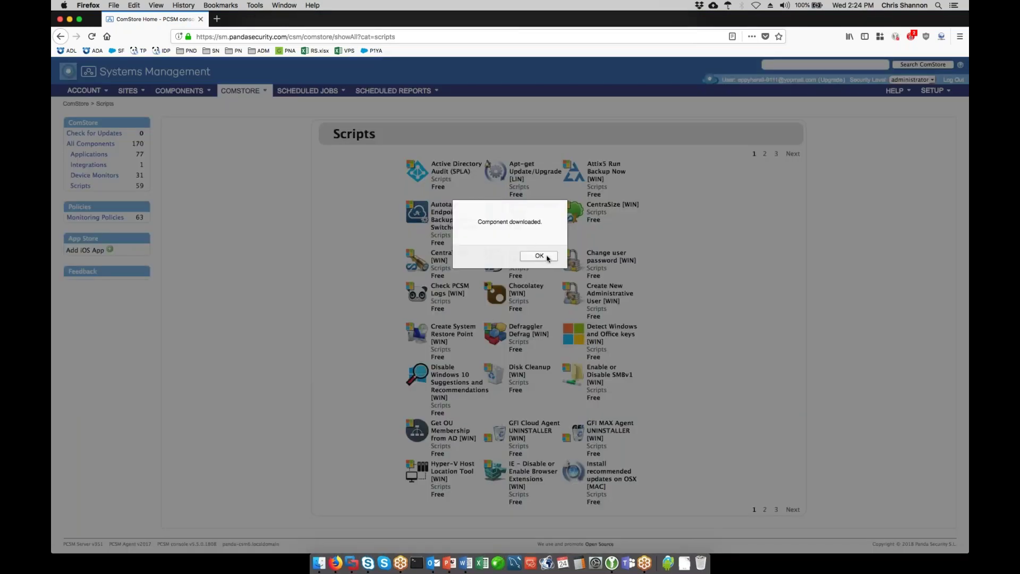
pyautogui.click(543, 257)
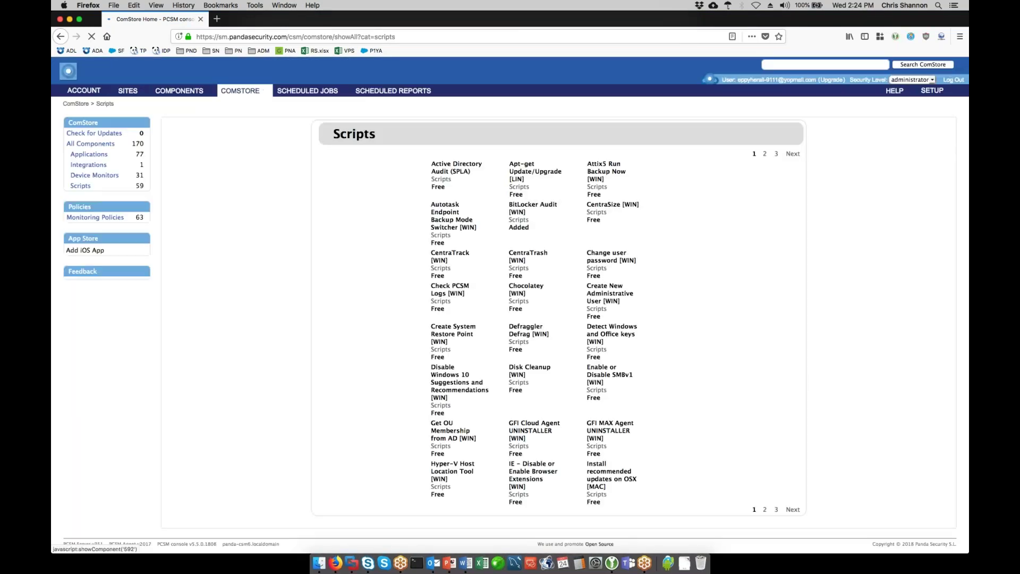
# - Add the Disk Cleanup and Check PCSM Logs scripts to the component library too
pyautogui.click(481, 375)
pyautogui.click(429, 357)
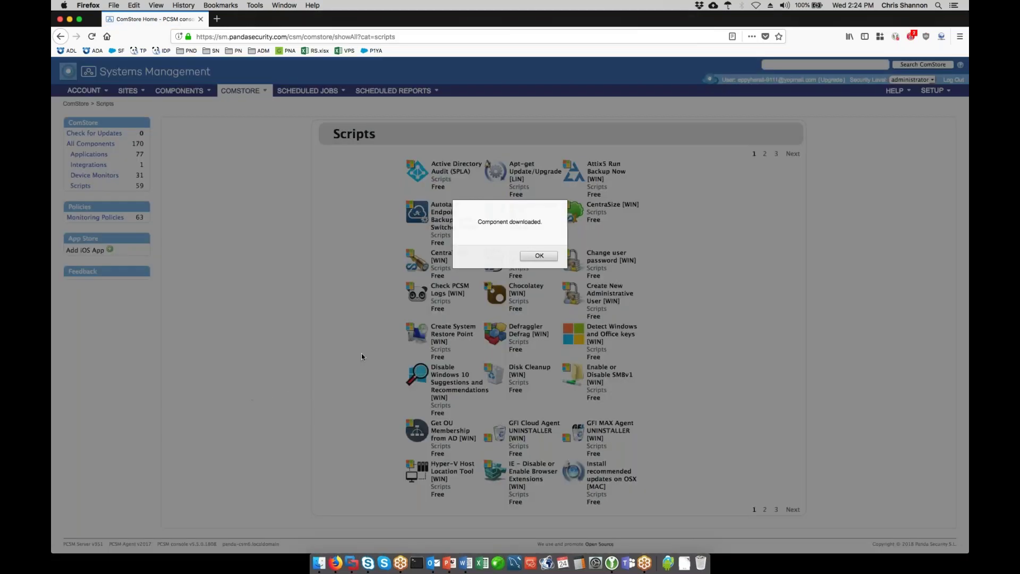
pyautogui.click(530, 257)
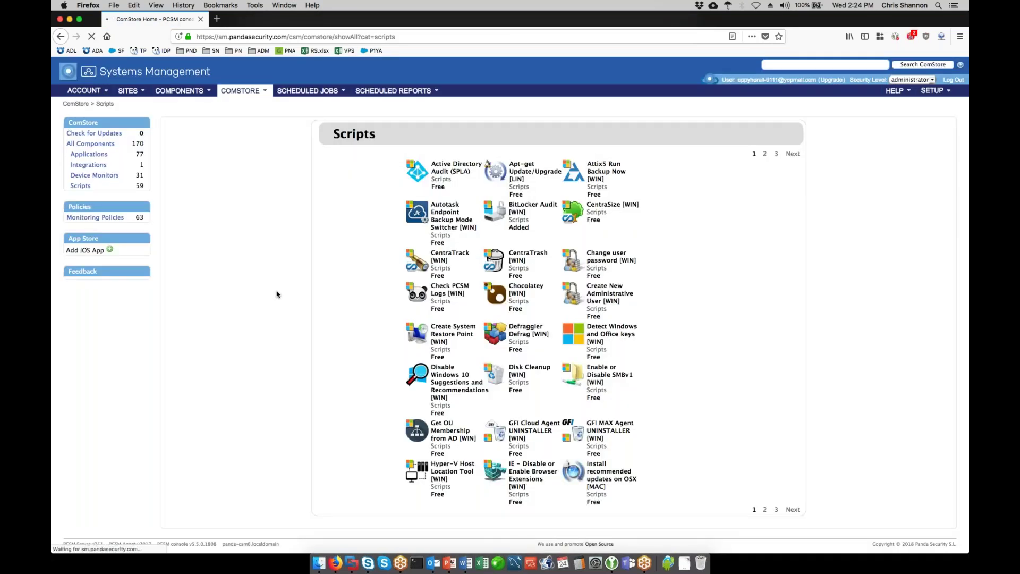
pyautogui.click(448, 296)
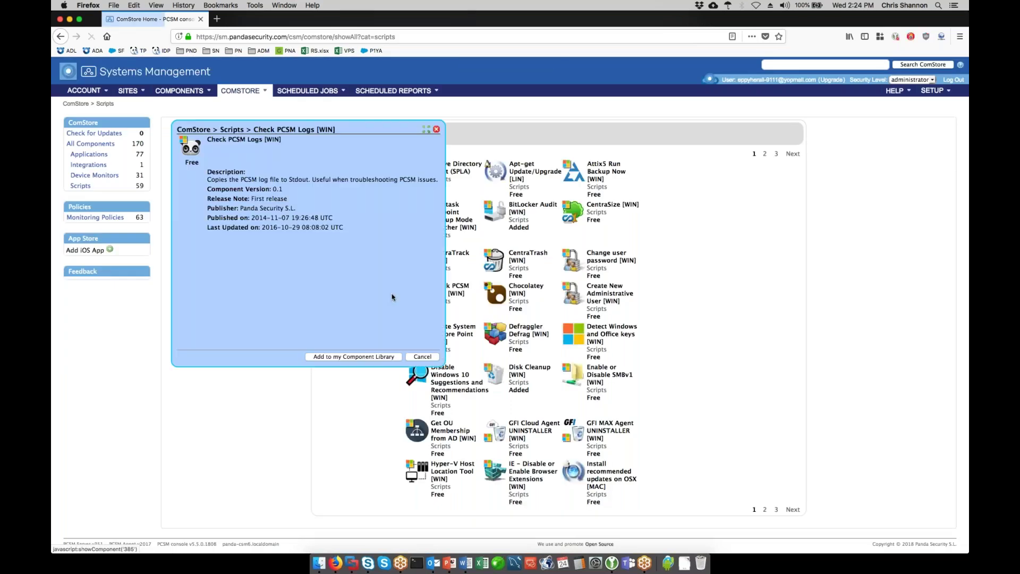
pyautogui.click(329, 357)
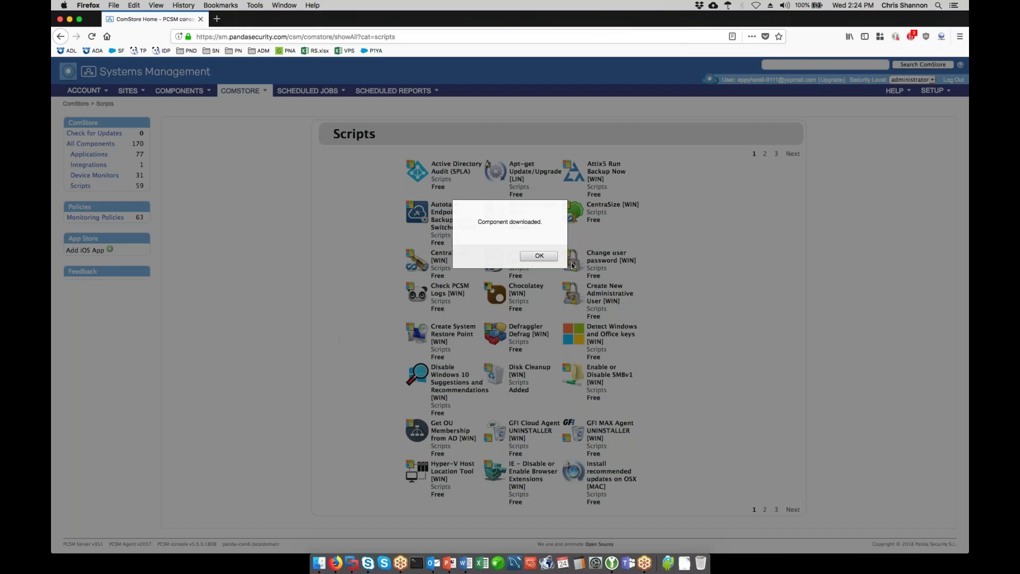
pyautogui.click(548, 257)
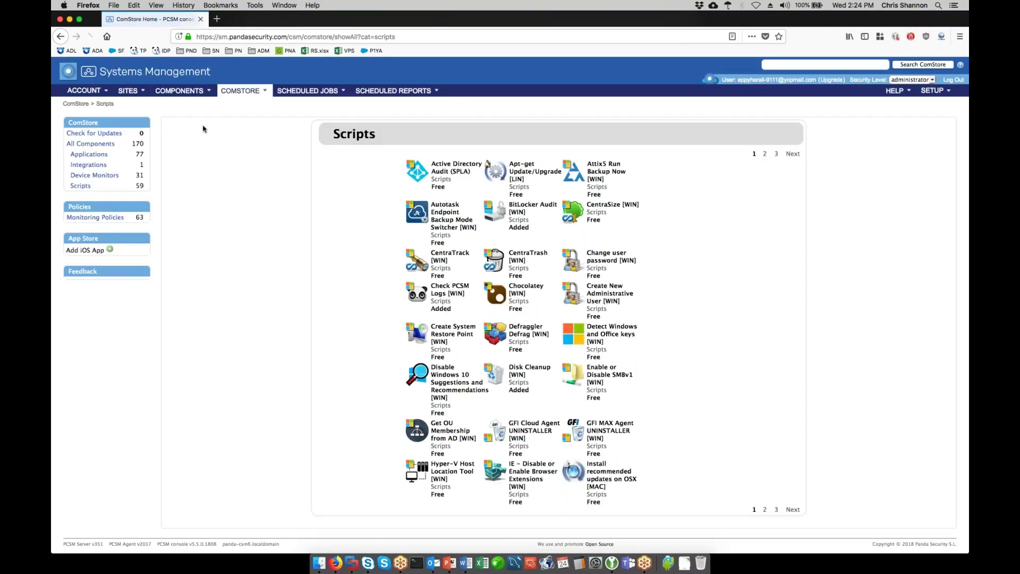
pyautogui.click(179, 90)
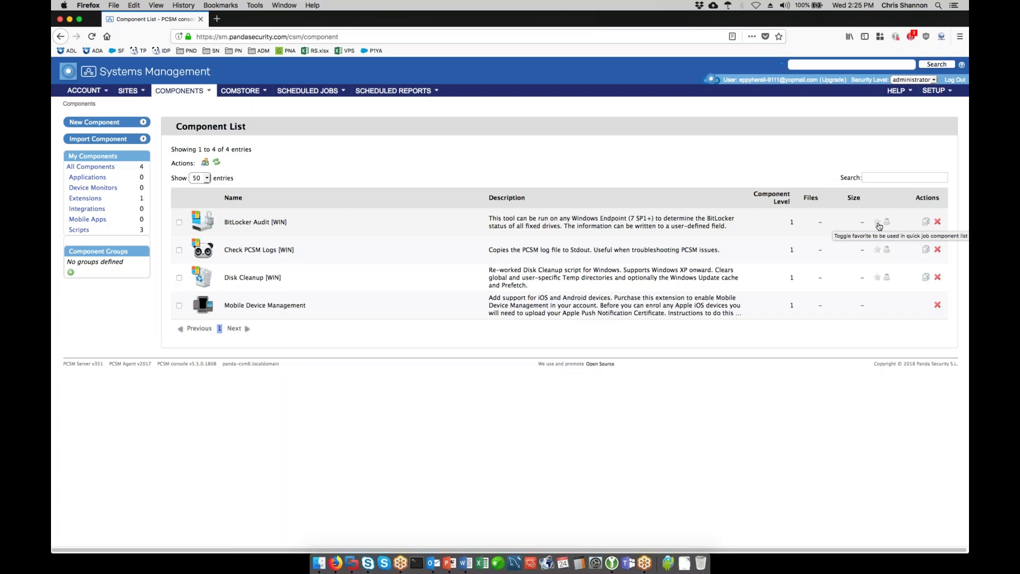
# - Favourite BitLocker Audit, Check PCSM Logs and Disk Cleanup, then download Disk Cleanup to all devices
pyautogui.click(878, 222)
pyautogui.click(878, 250)
pyautogui.click(878, 277)
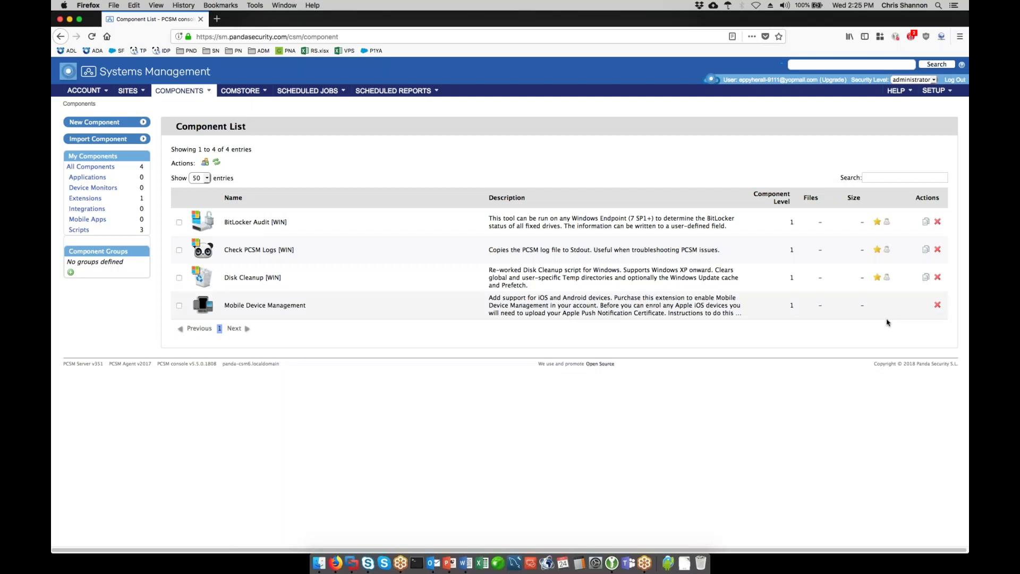
pyautogui.click(887, 279)
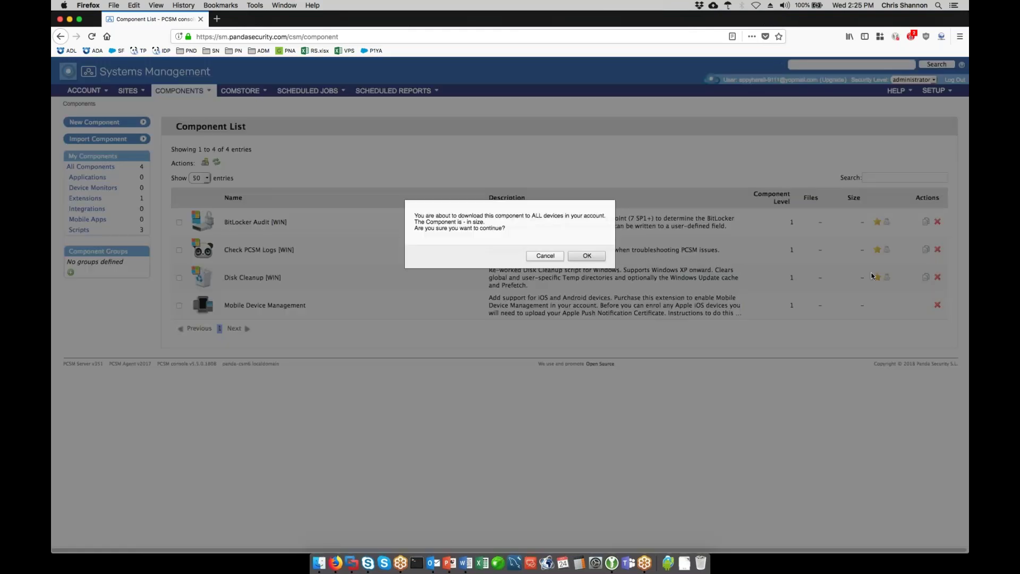
pyautogui.click(593, 260)
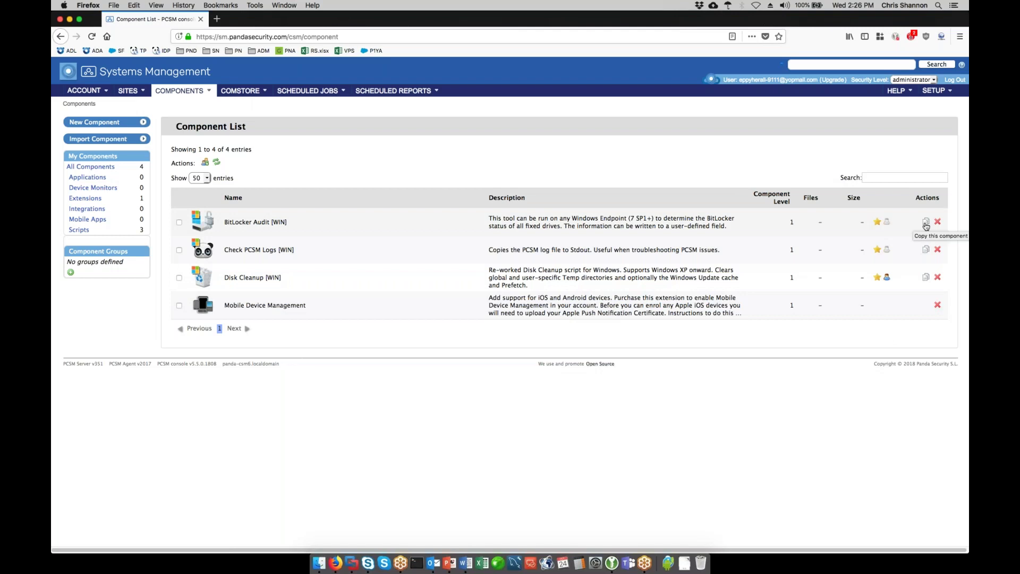
pyautogui.click(928, 280)
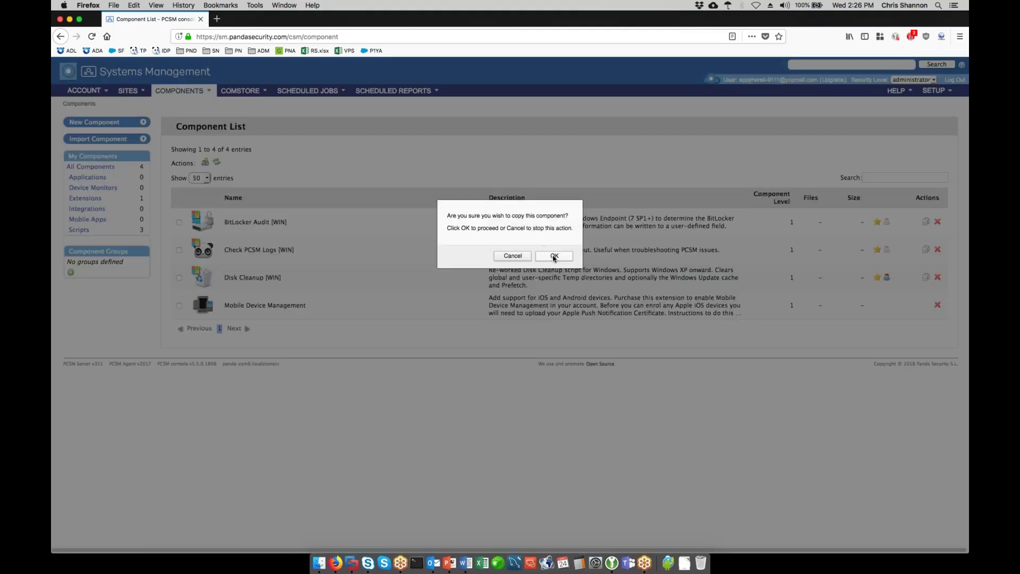
pyautogui.click(554, 256)
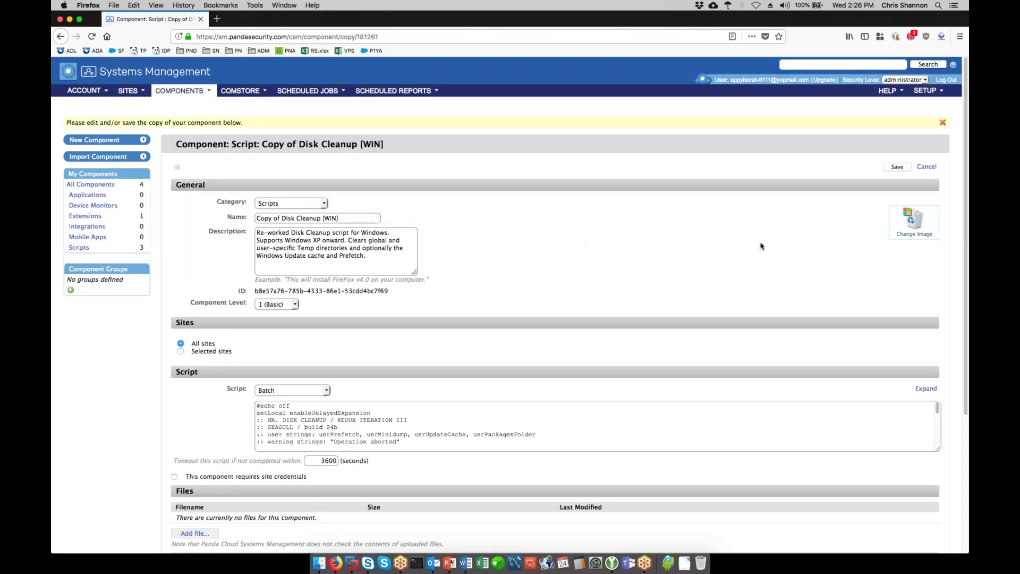
pyautogui.scroll(-5, 763, 243)
pyautogui.moveTo(938, 268); pyautogui.dragTo(937, 528)
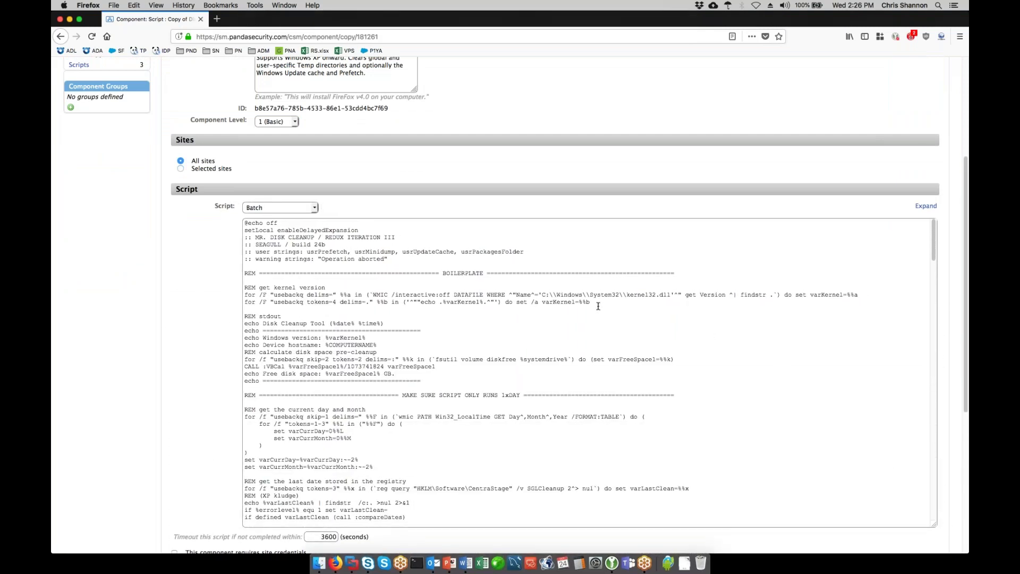
pyautogui.scroll(-10, 595, 310)
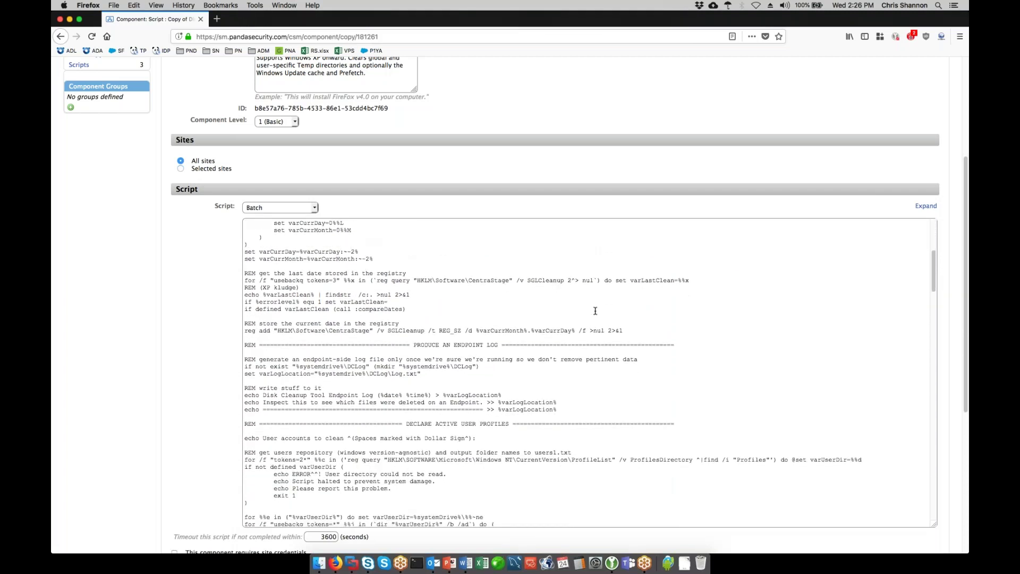
pyautogui.scroll(-20, 595, 311)
pyautogui.scroll(-4, 595, 311)
pyautogui.scroll(5, 669, 101)
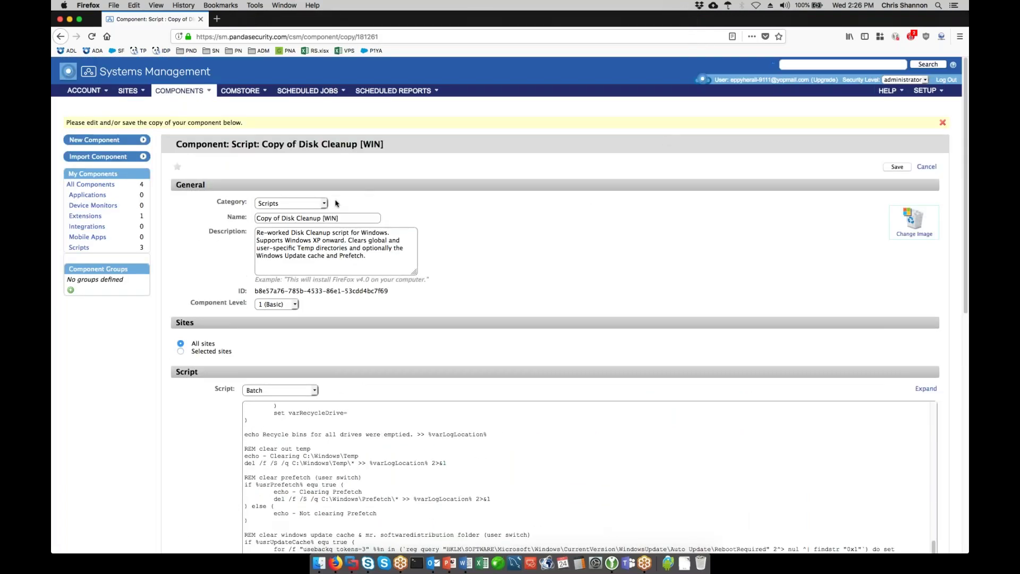
pyautogui.click(927, 167)
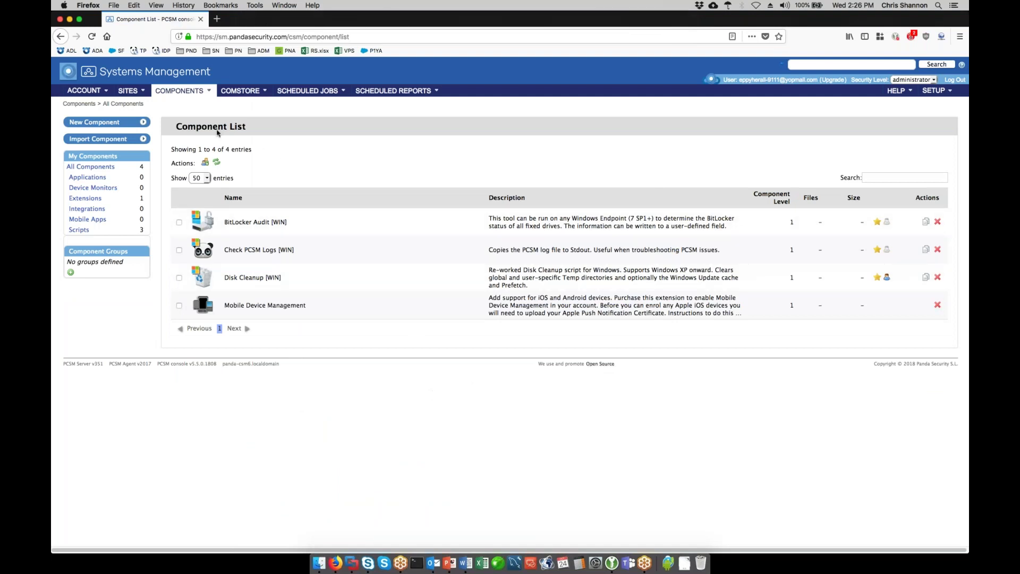
# - Open the Home site from the Sites list and view its Policies tab
pyautogui.click(130, 92)
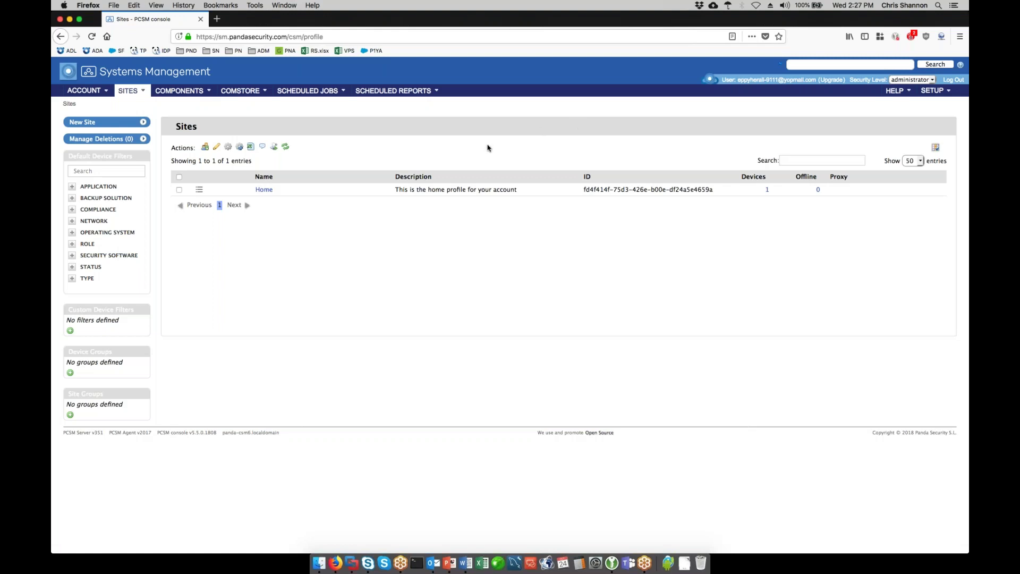
pyautogui.click(263, 189)
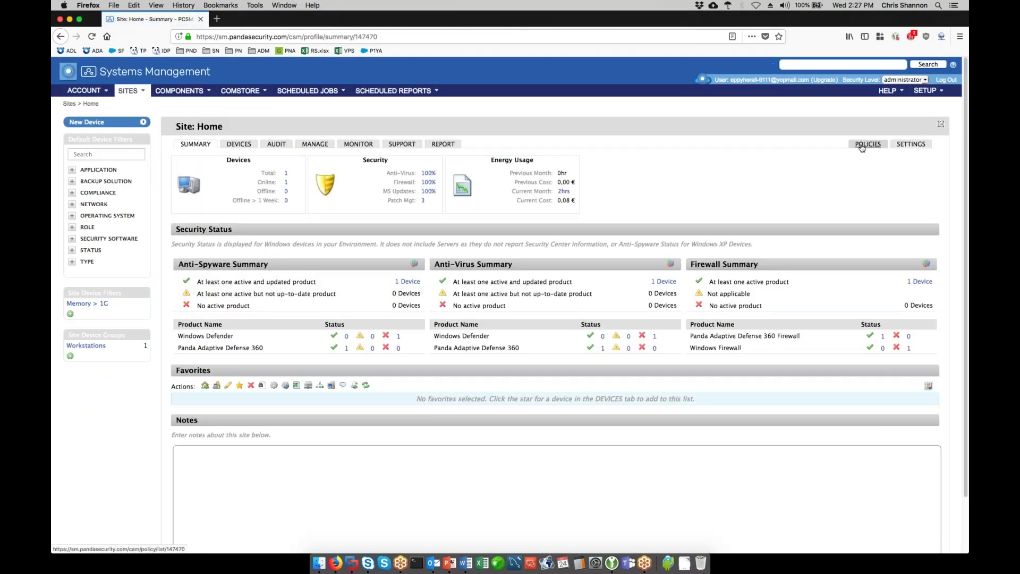
pyautogui.click(862, 146)
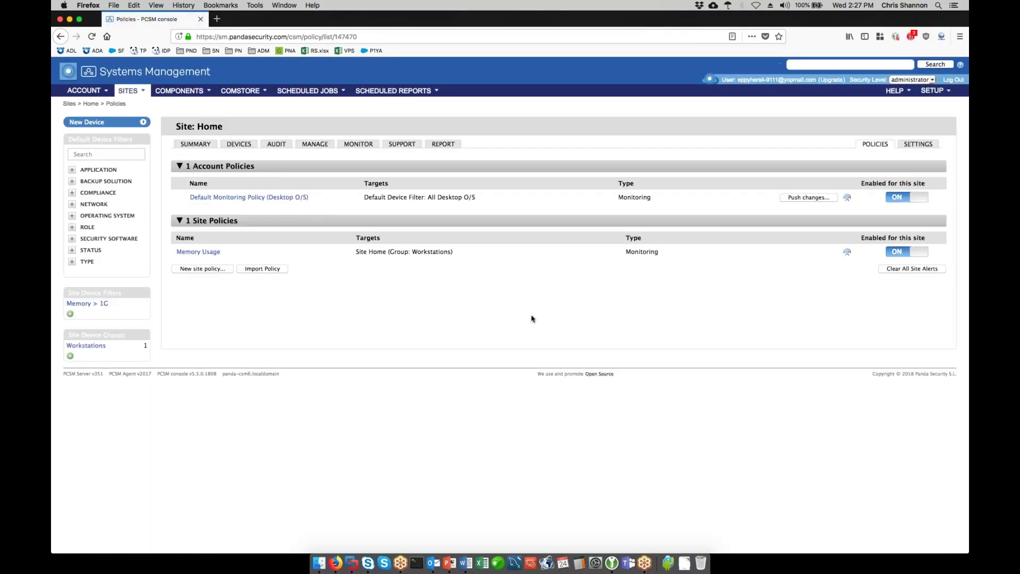
# - Start a new site policy of type Windows Update
pyautogui.click(202, 270)
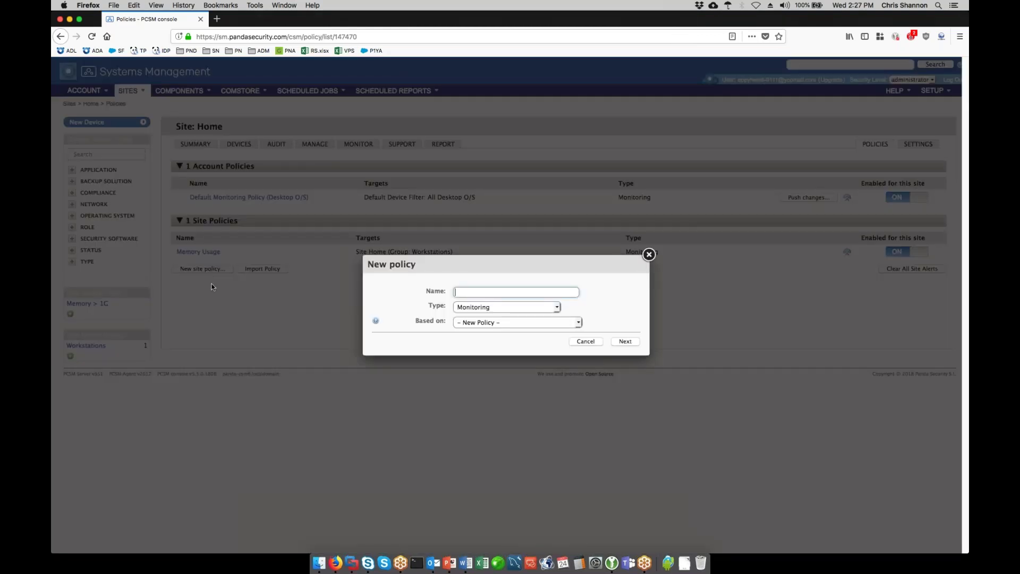
pyautogui.click(557, 308)
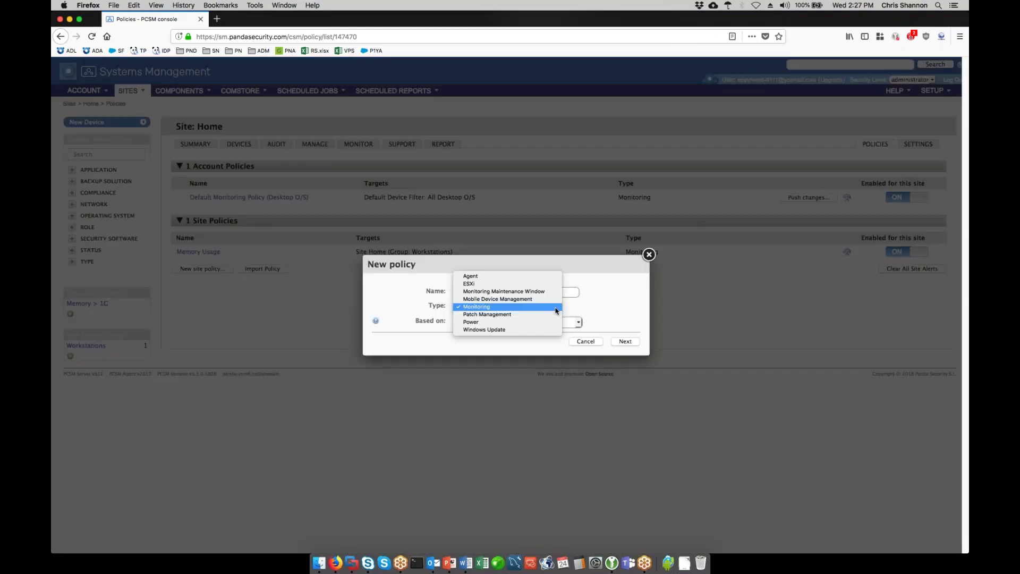
pyautogui.click(553, 330)
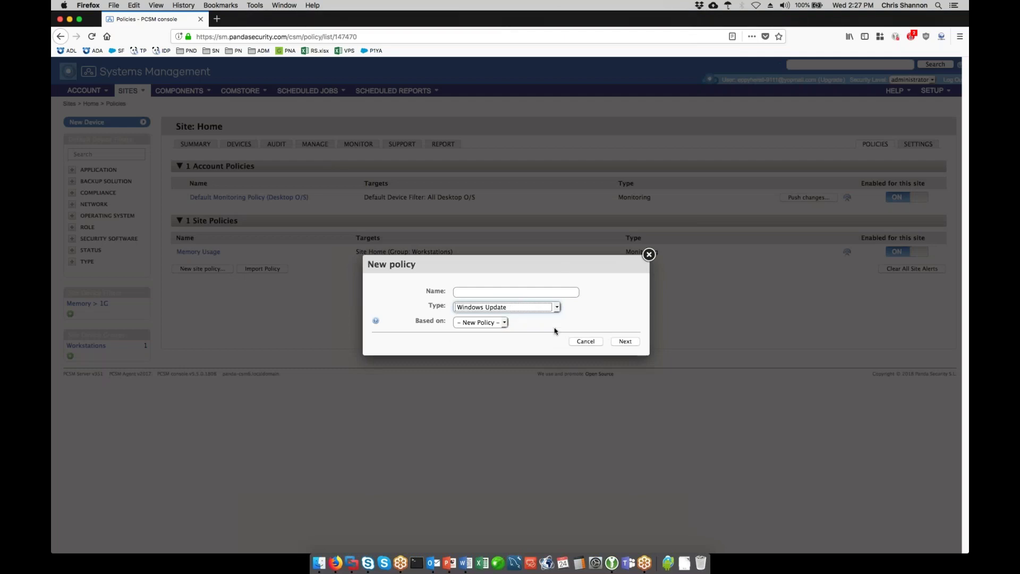
pyautogui.click(620, 342)
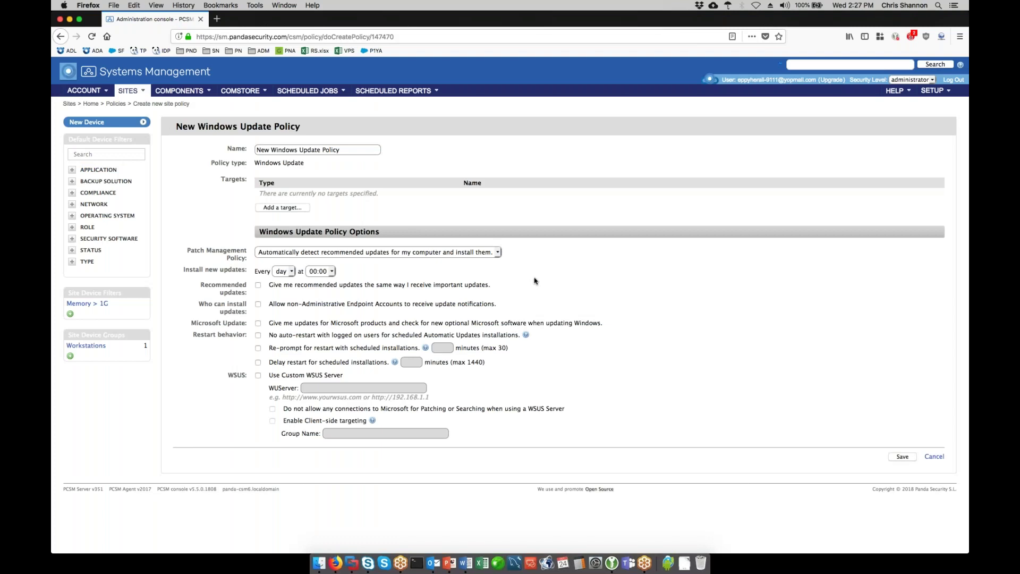
# - Try the automatic update options, picking 'turn off Automatic Updates', then cancel the unsaved draft
pyautogui.click(499, 253)
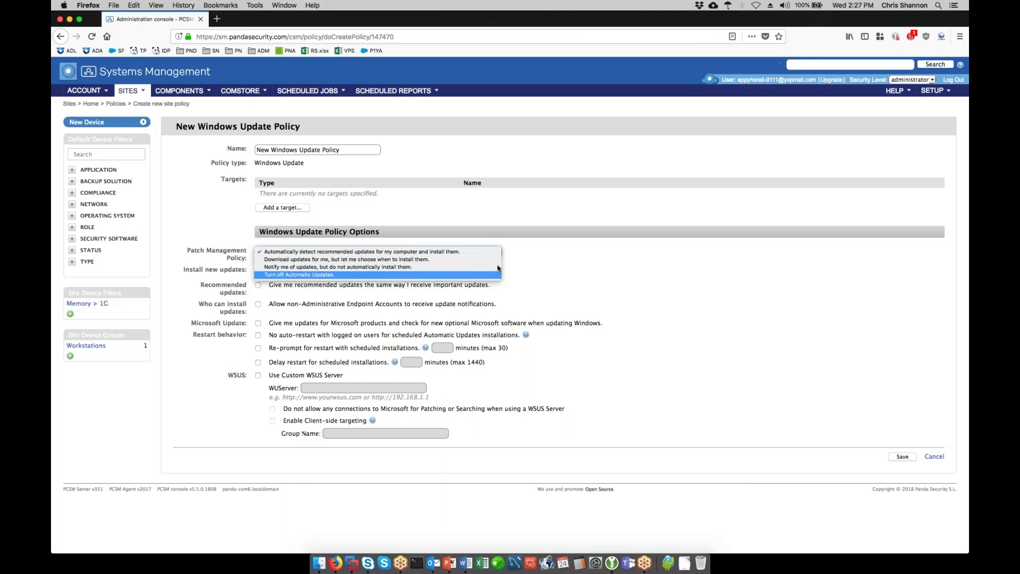
pyautogui.click(600, 257)
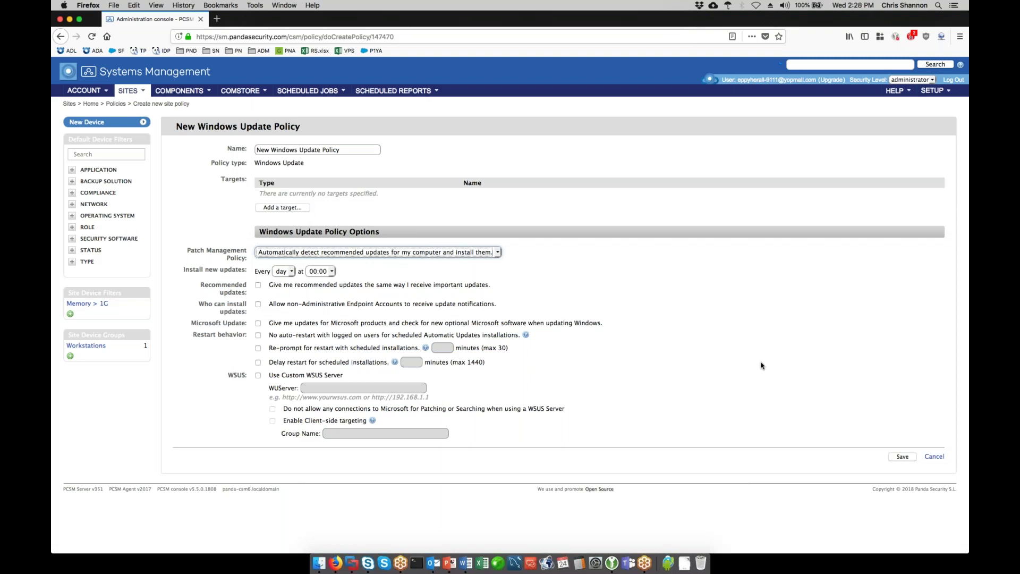
pyautogui.click(498, 254)
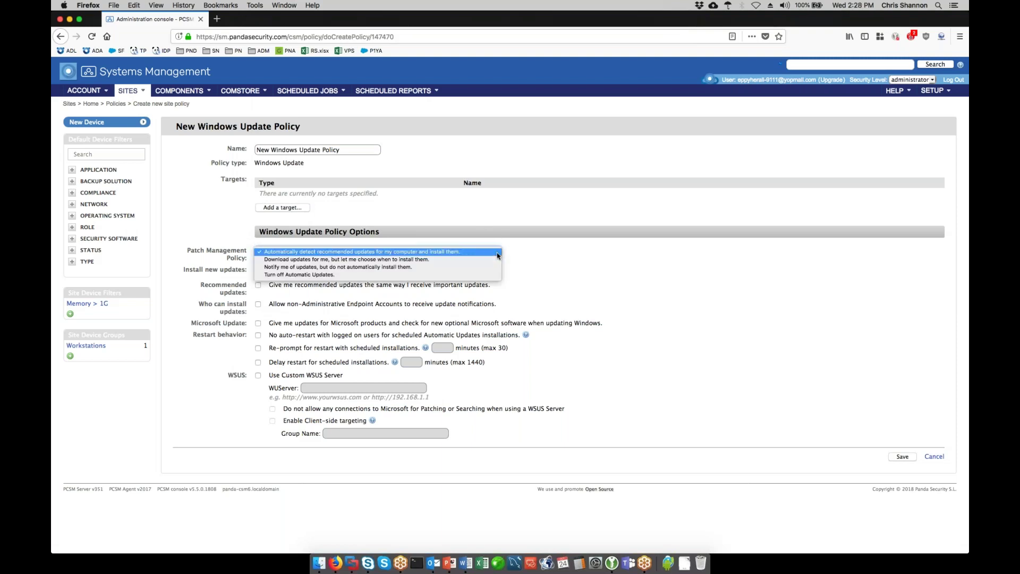
pyautogui.click(491, 275)
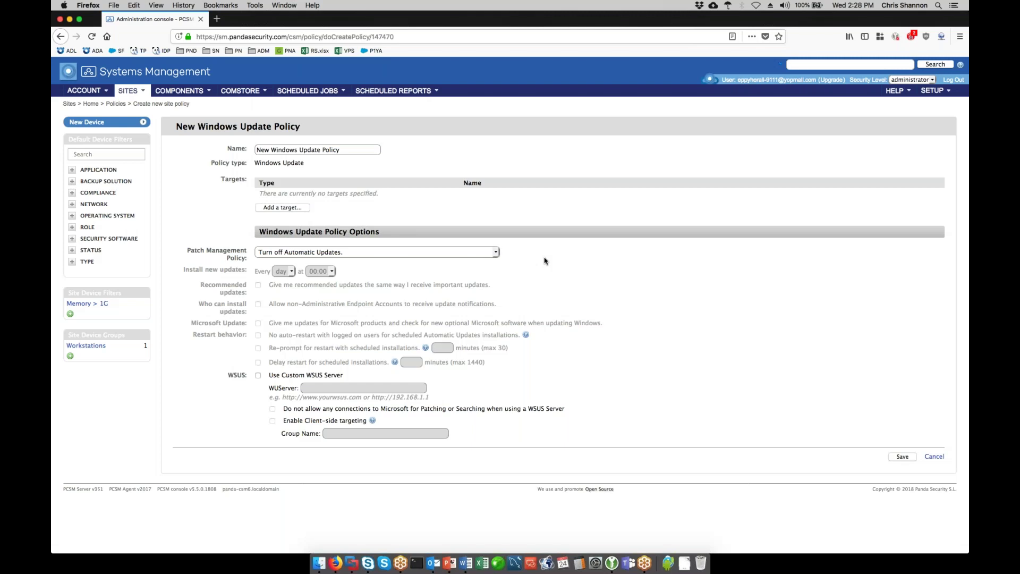
pyautogui.click(933, 457)
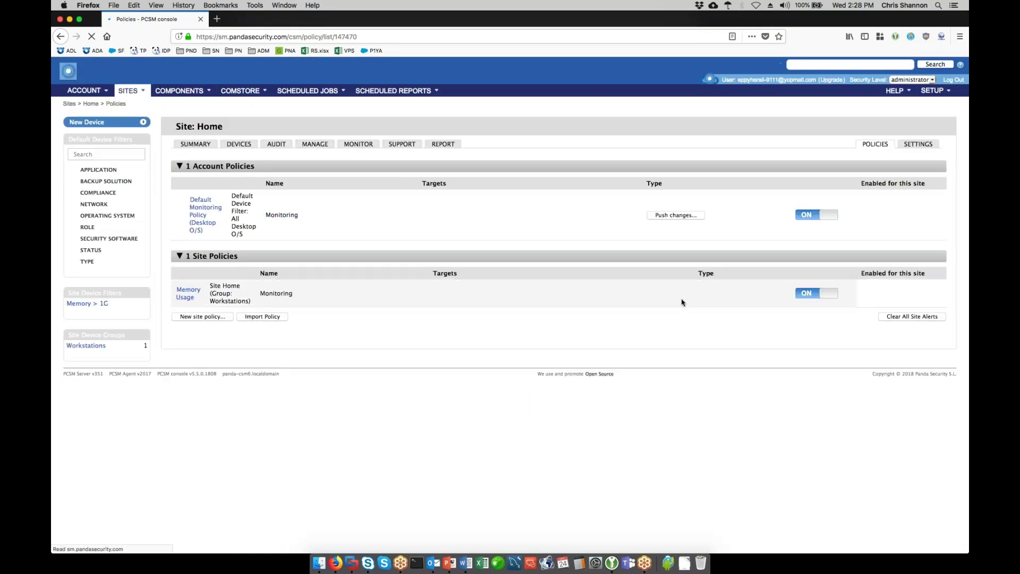
# - Start a new site policy of type Patch Management
pyautogui.click(204, 269)
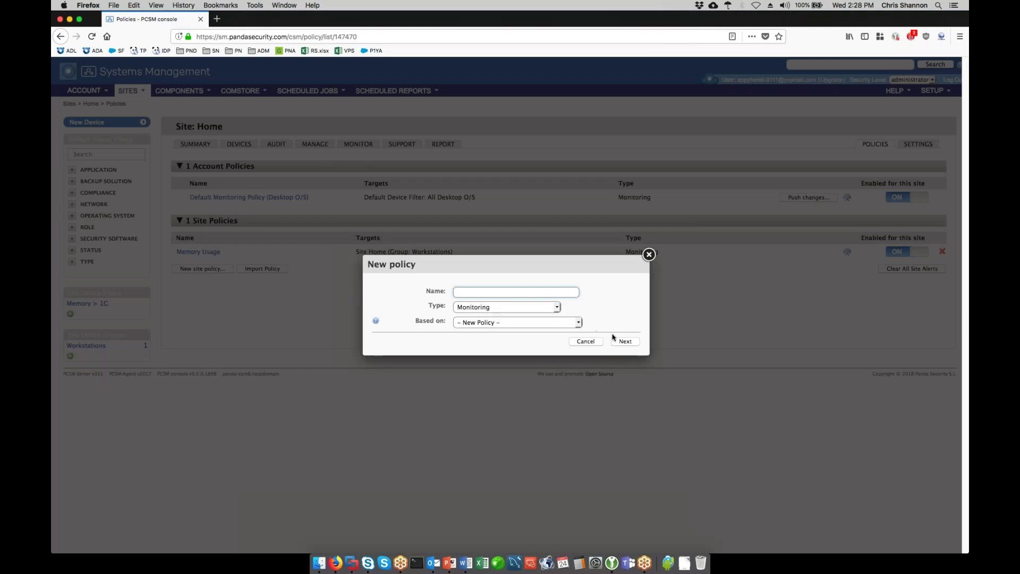
pyautogui.click(553, 307)
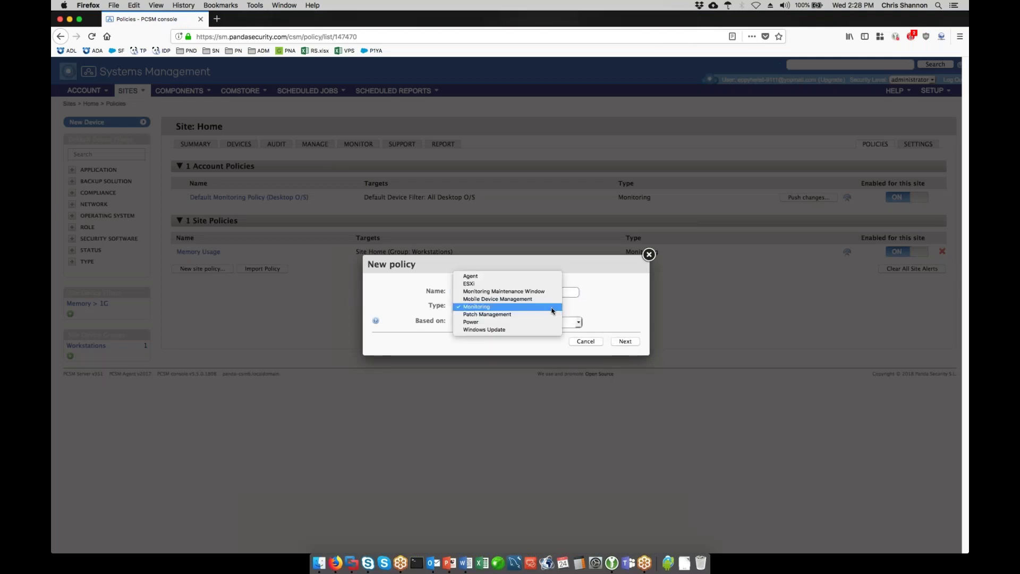
pyautogui.click(547, 315)
pyautogui.click(625, 341)
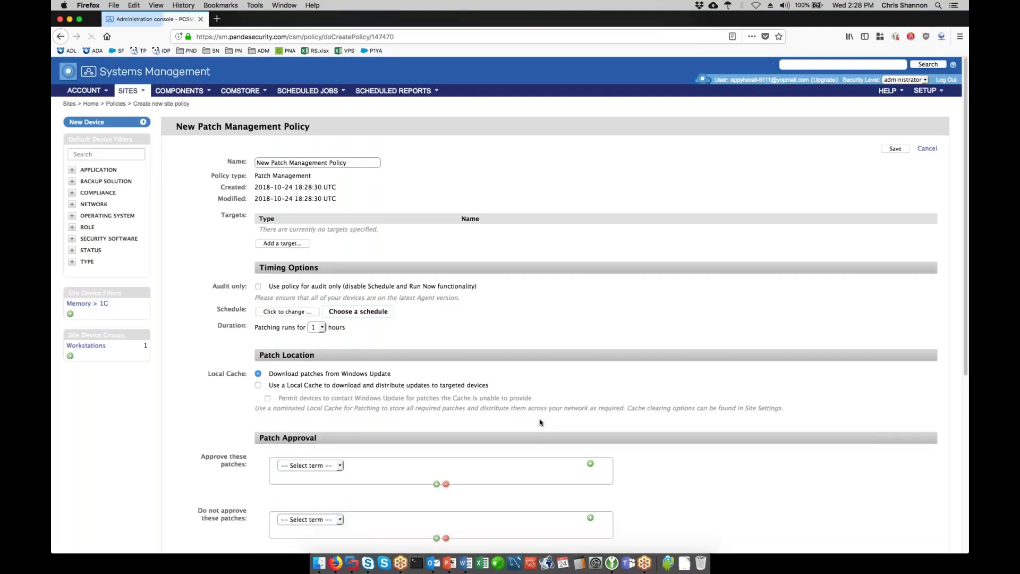
# - Add the 'All Desktop O/S' Default Device Filter as the policy target
pyautogui.scroll(-3, 521, 227)
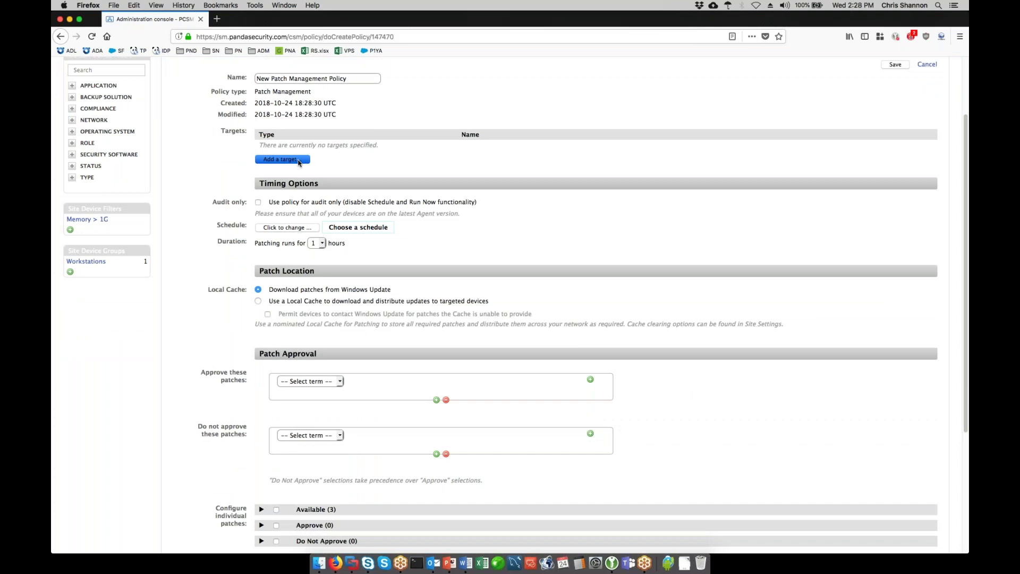
pyautogui.click(298, 161)
pyautogui.click(533, 256)
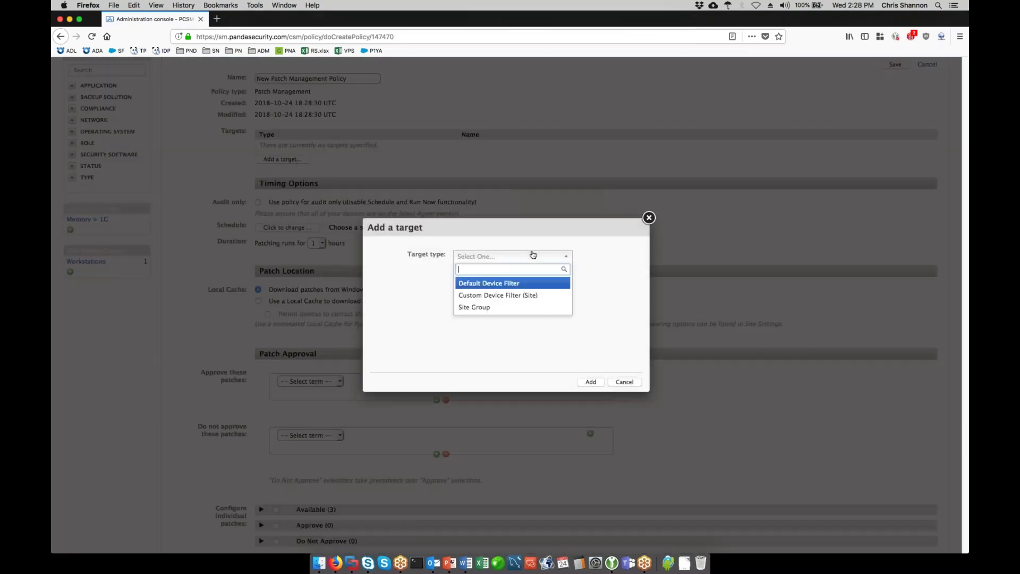
pyautogui.click(533, 284)
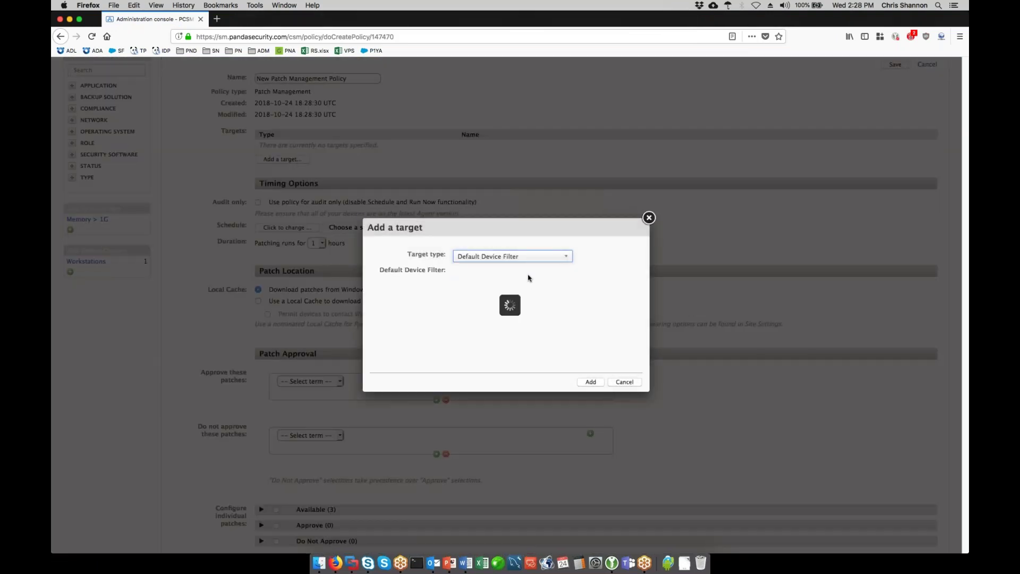
pyautogui.click(529, 273)
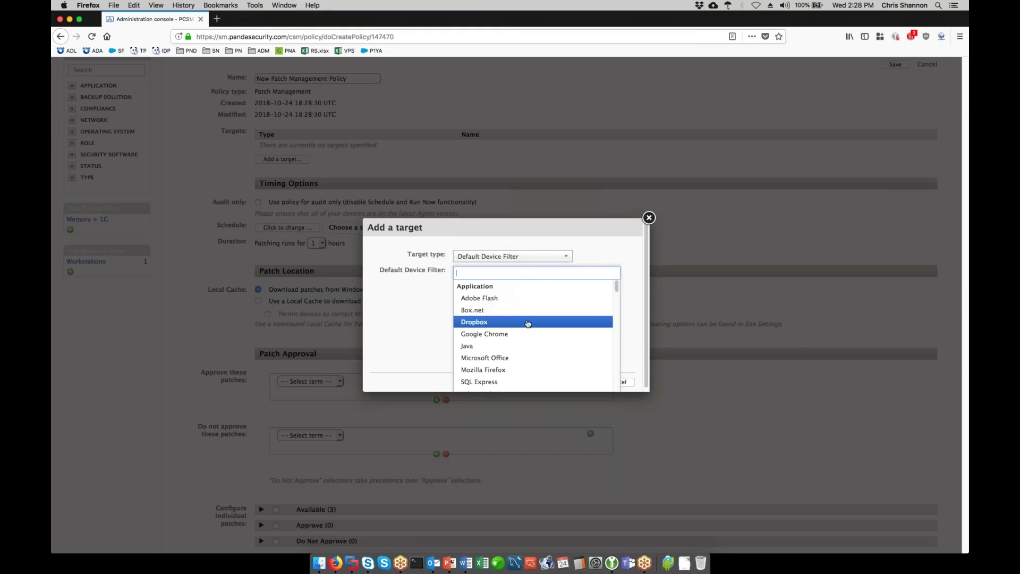
pyautogui.scroll(-5, 528, 323)
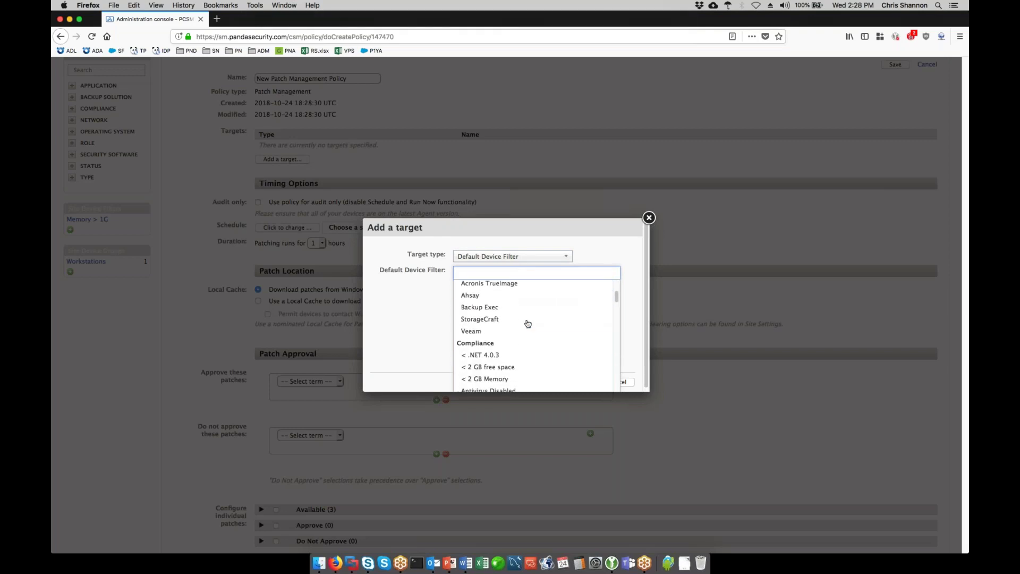
pyautogui.scroll(-2, 529, 321)
pyautogui.scroll(-3, 537, 318)
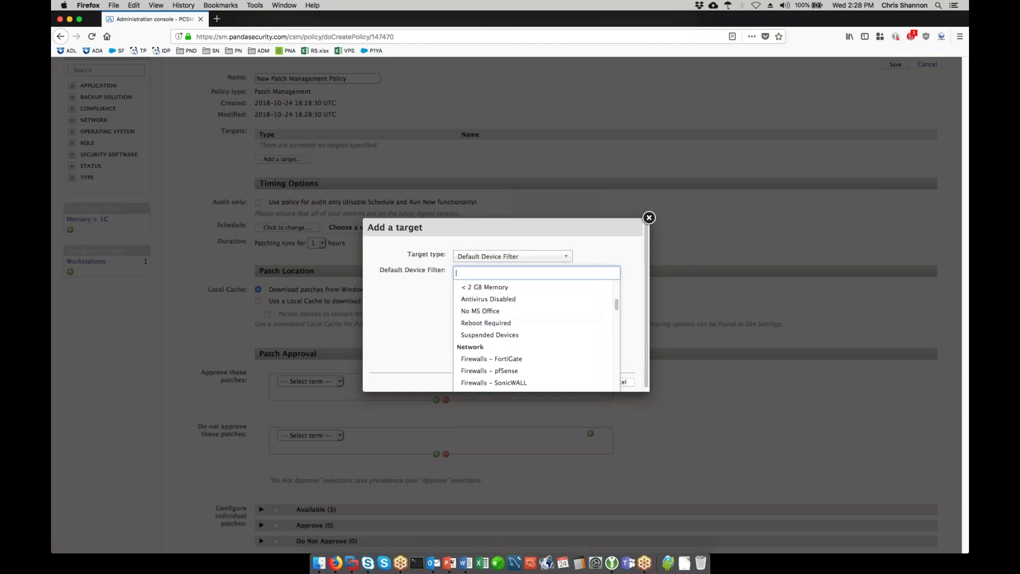
pyautogui.scroll(-5, 580, 350)
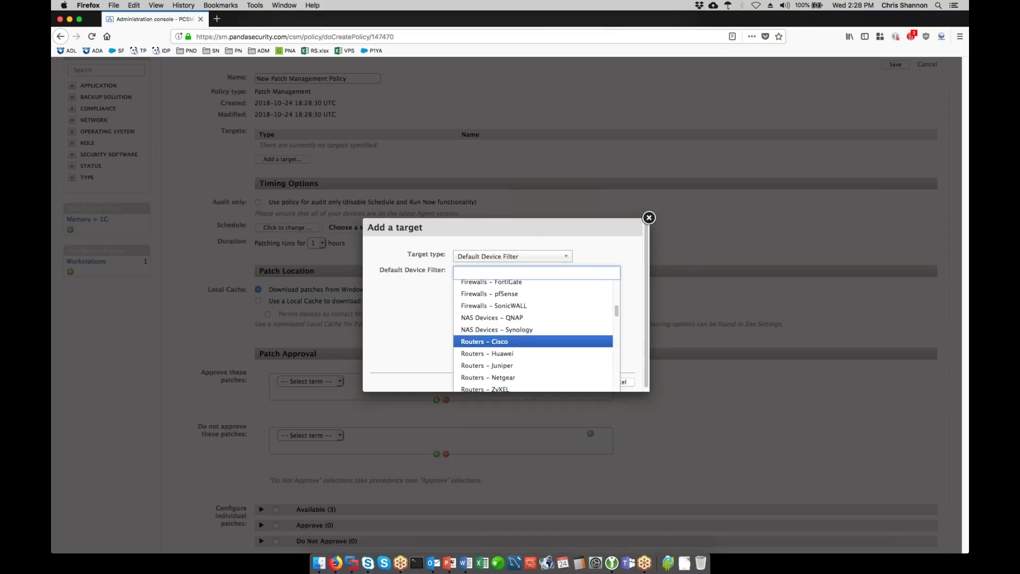
pyautogui.scroll(-6, 578, 348)
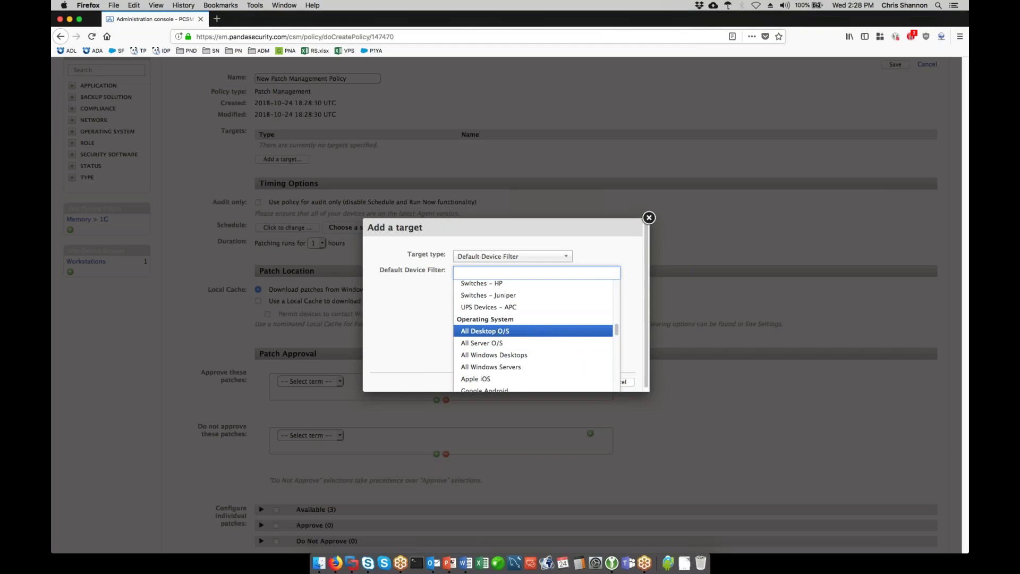
pyautogui.click(499, 332)
pyautogui.click(577, 383)
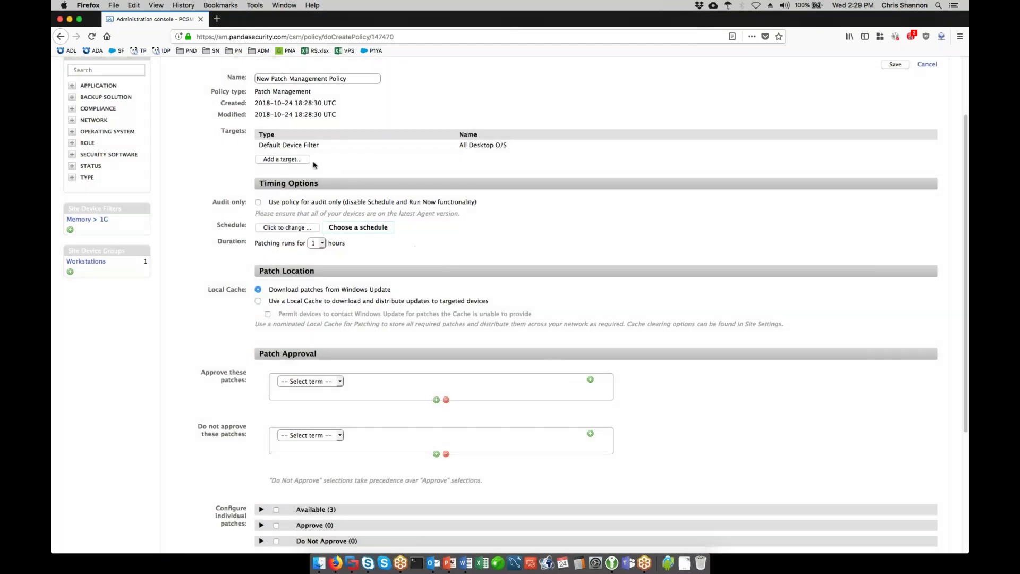
# - Schedule patching monthly on the 2nd Wednesday
pyautogui.click(307, 229)
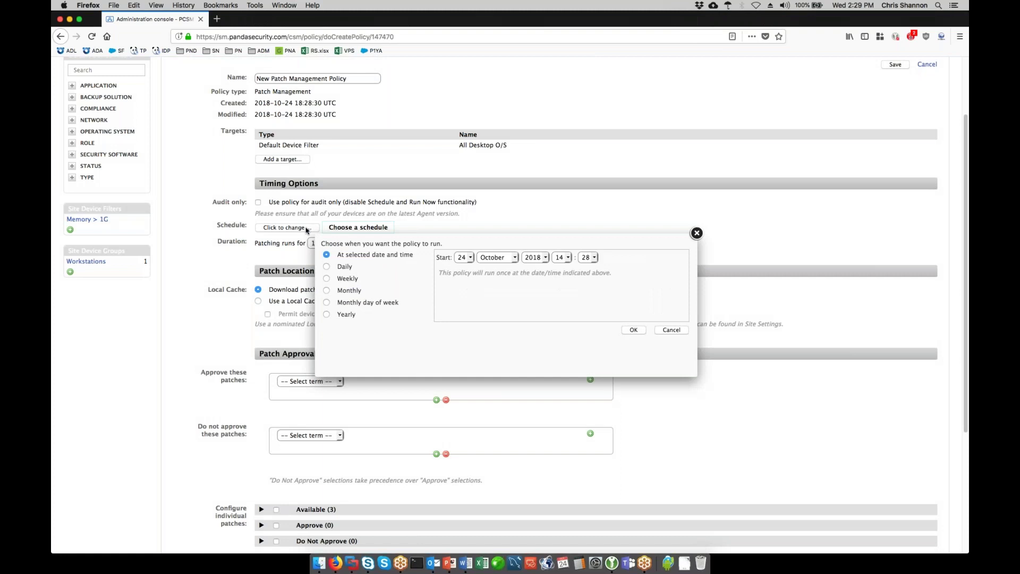
pyautogui.click(326, 291)
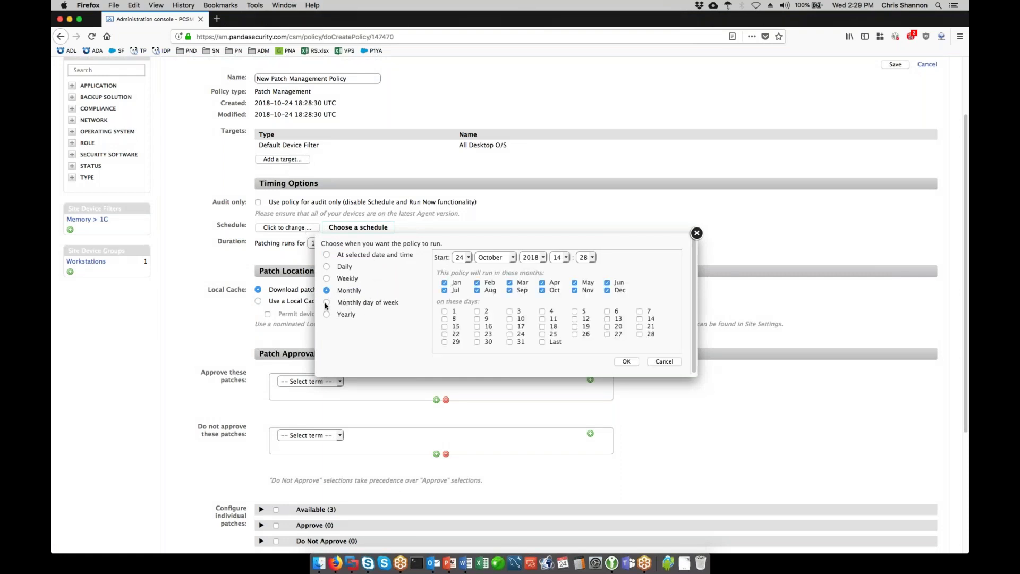
pyautogui.click(326, 303)
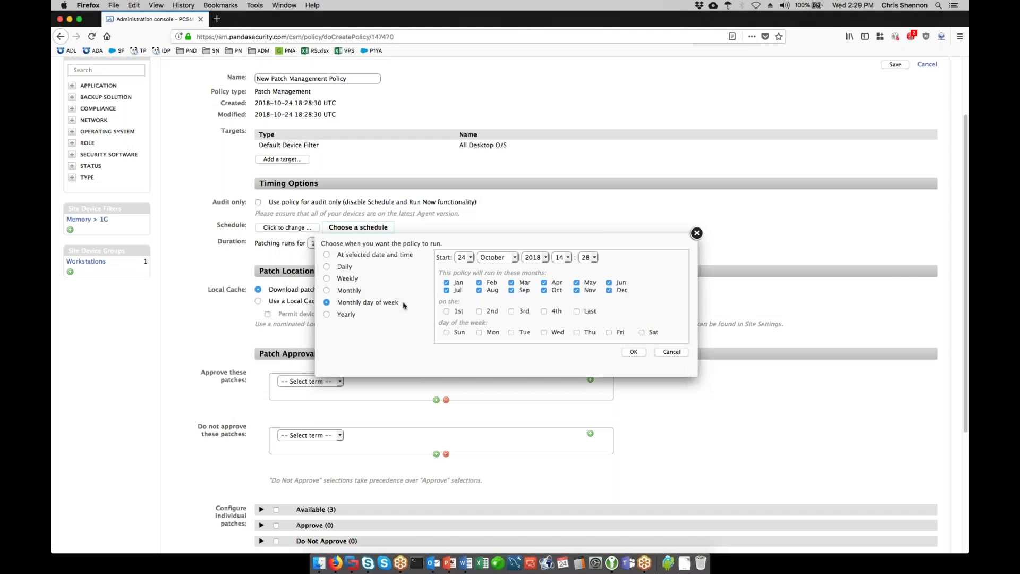
pyautogui.click(479, 311)
pyautogui.click(543, 333)
pyautogui.click(634, 353)
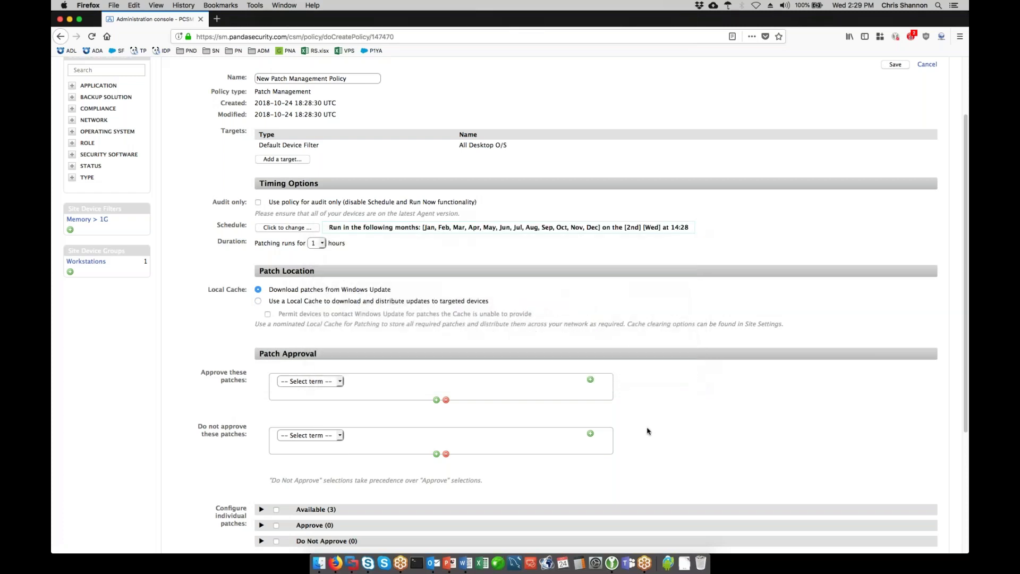
# - Set the patching duration to 8 hours
pyautogui.click(322, 244)
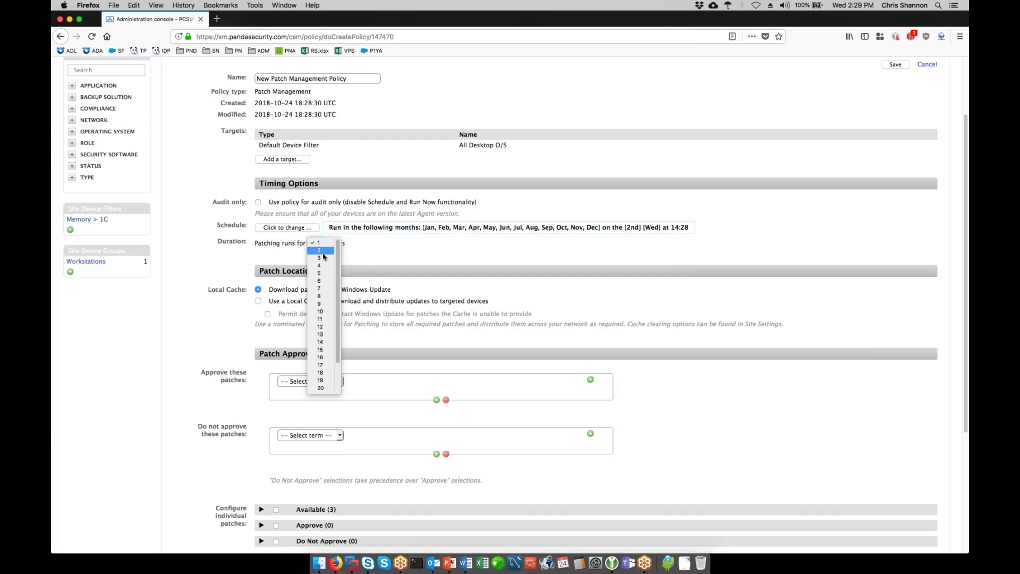
pyautogui.click(320, 296)
pyautogui.click(407, 260)
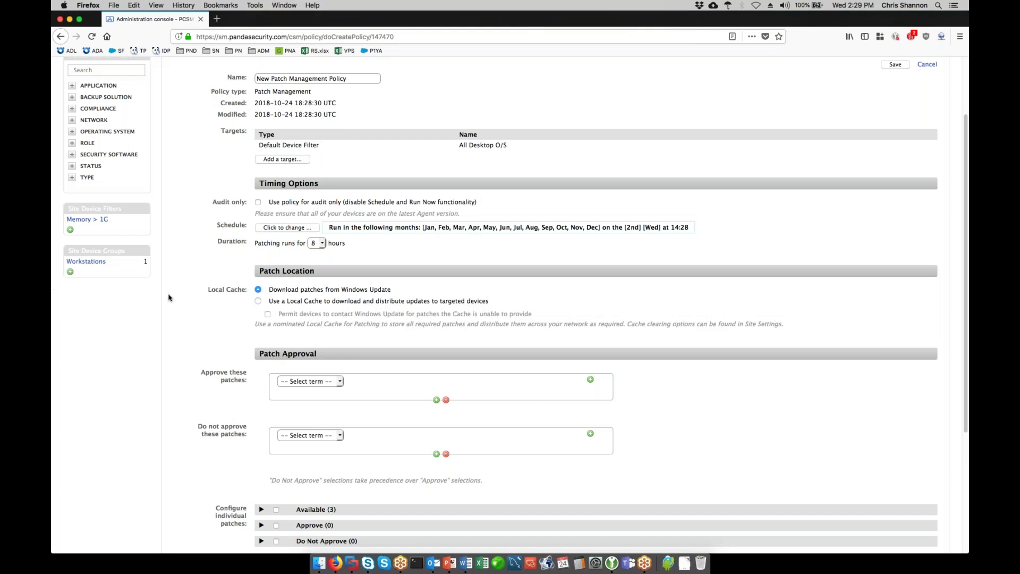
pyautogui.click(258, 302)
pyautogui.click(267, 315)
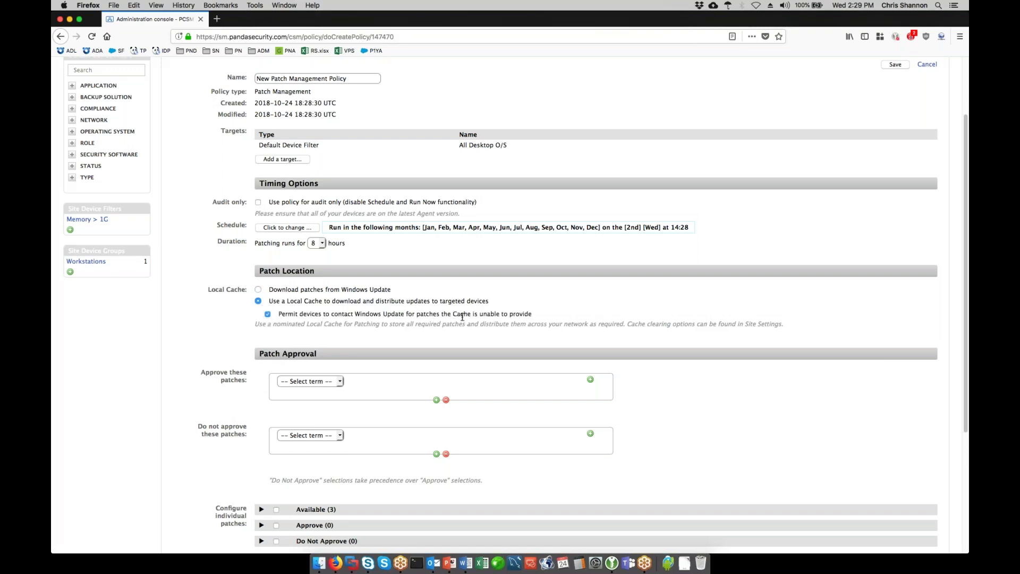
pyautogui.click(258, 289)
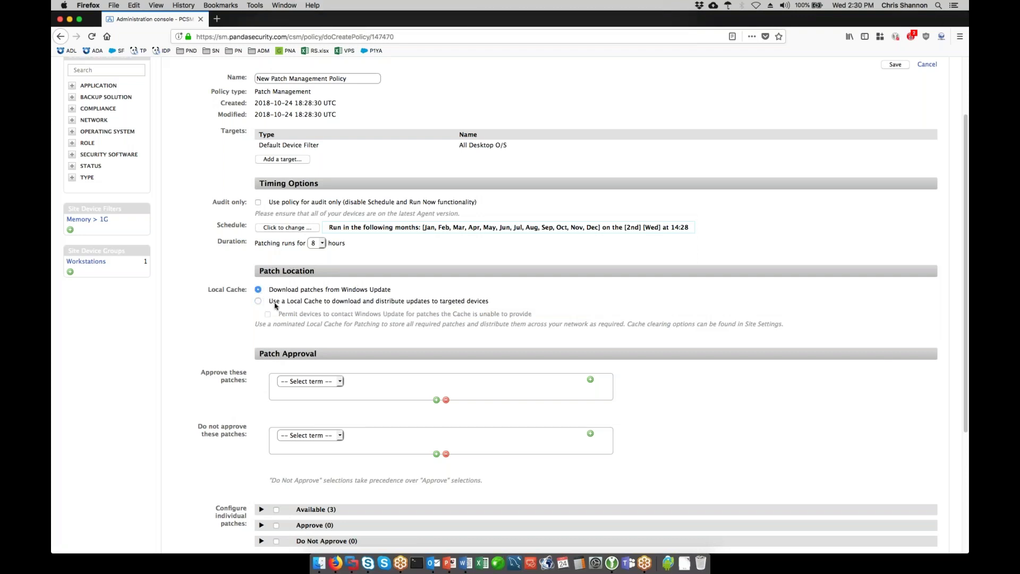
pyautogui.scroll(-5, 227, 336)
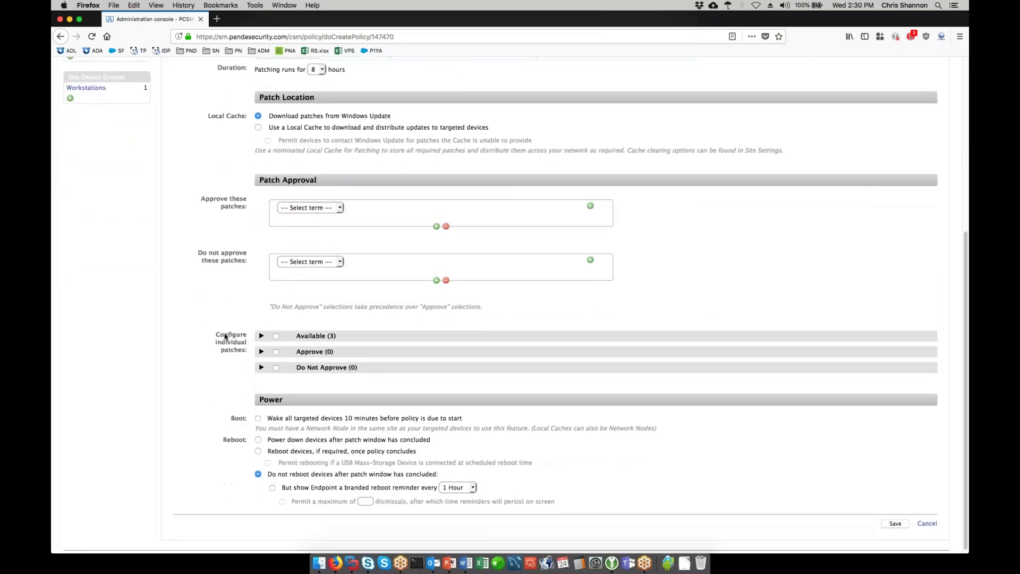
pyautogui.scroll(-1, 225, 336)
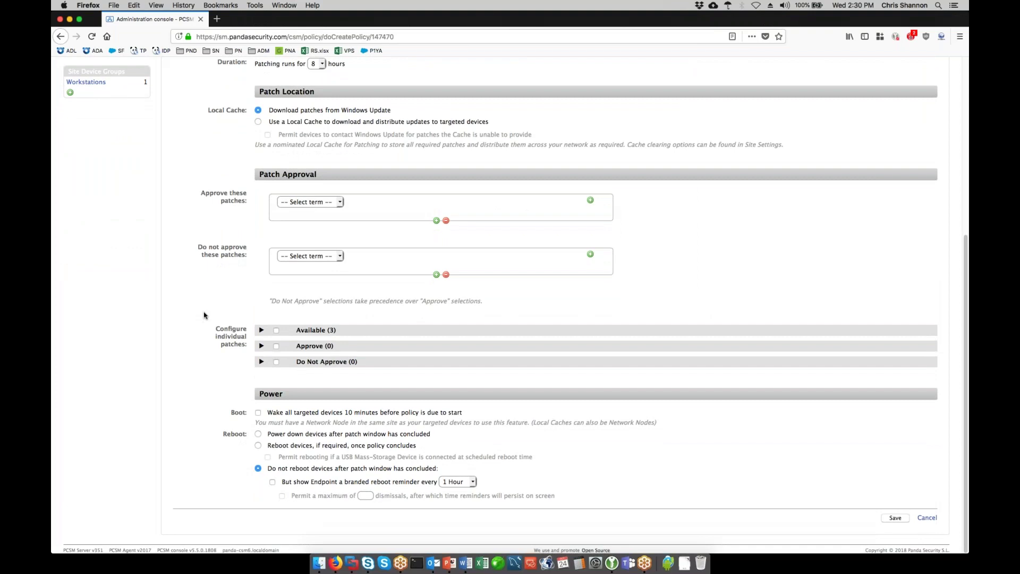
pyautogui.click(261, 330)
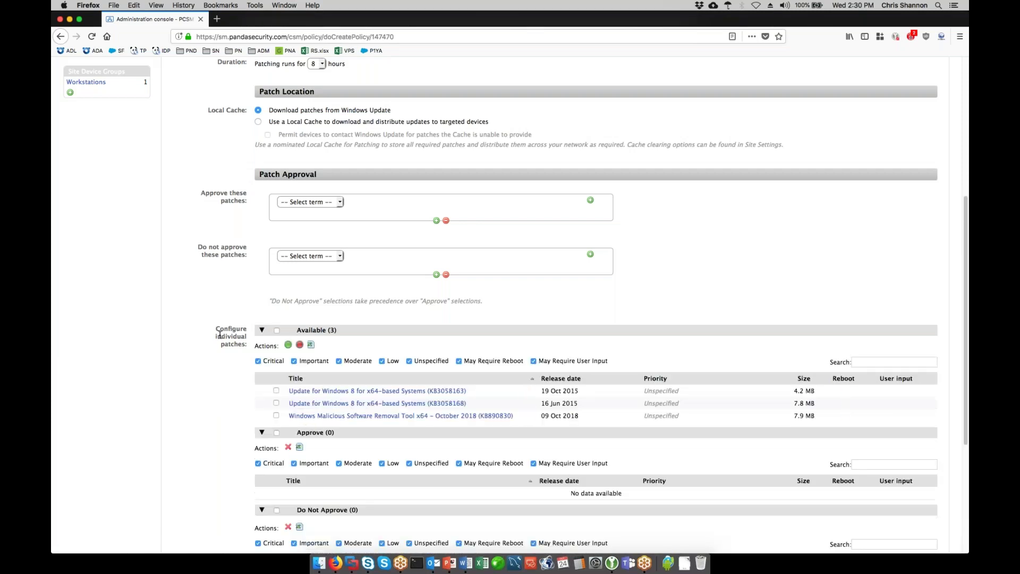
pyautogui.scroll(-3, 220, 335)
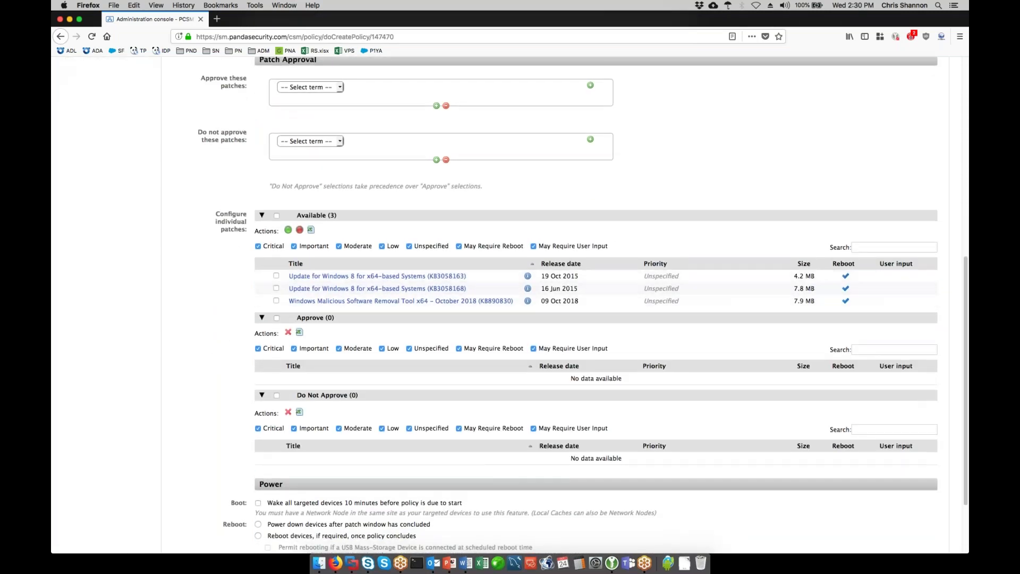
pyautogui.click(276, 276)
pyautogui.click(277, 288)
pyautogui.click(277, 302)
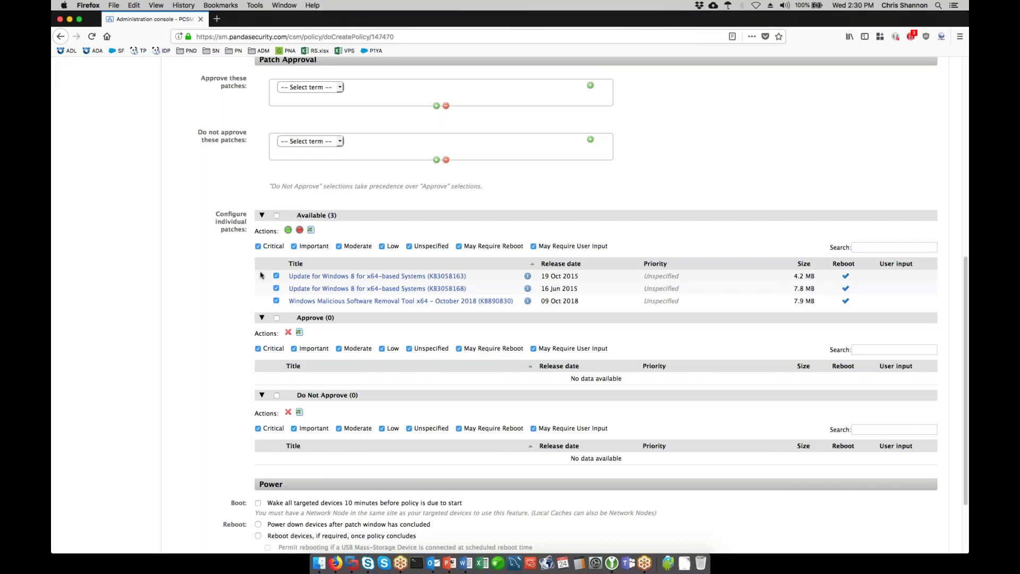
pyautogui.click(276, 275)
pyautogui.click(275, 288)
pyautogui.click(275, 300)
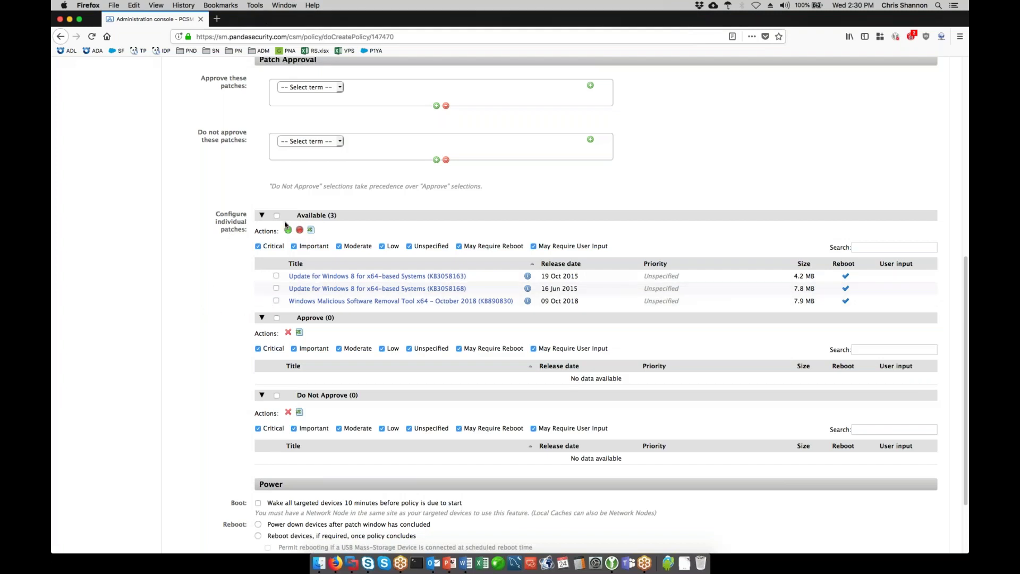
pyautogui.click(262, 215)
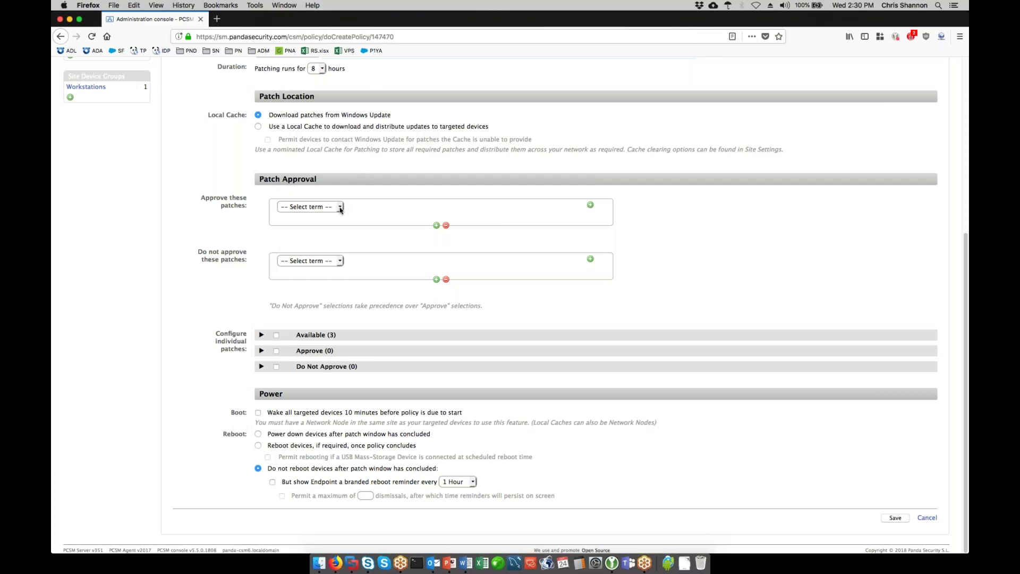
# - Approve patches with Priority between Important and Critical
pyautogui.click(340, 209)
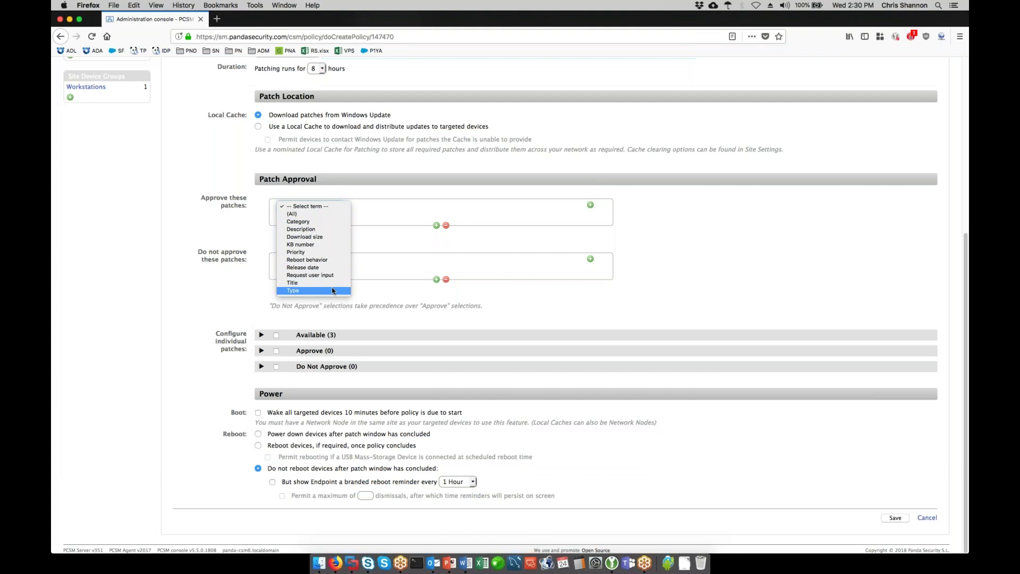
pyautogui.click(330, 253)
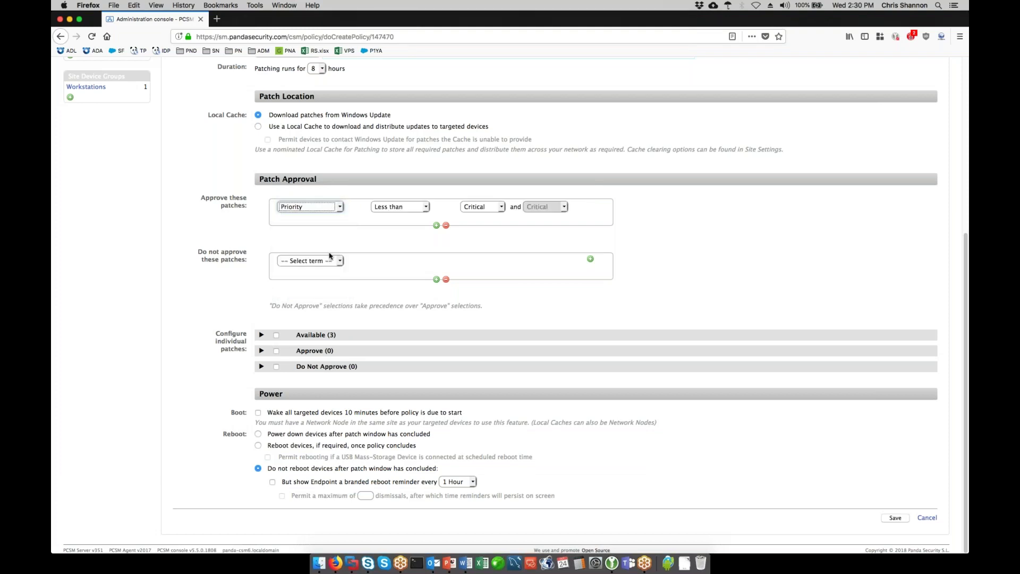
pyautogui.click(427, 207)
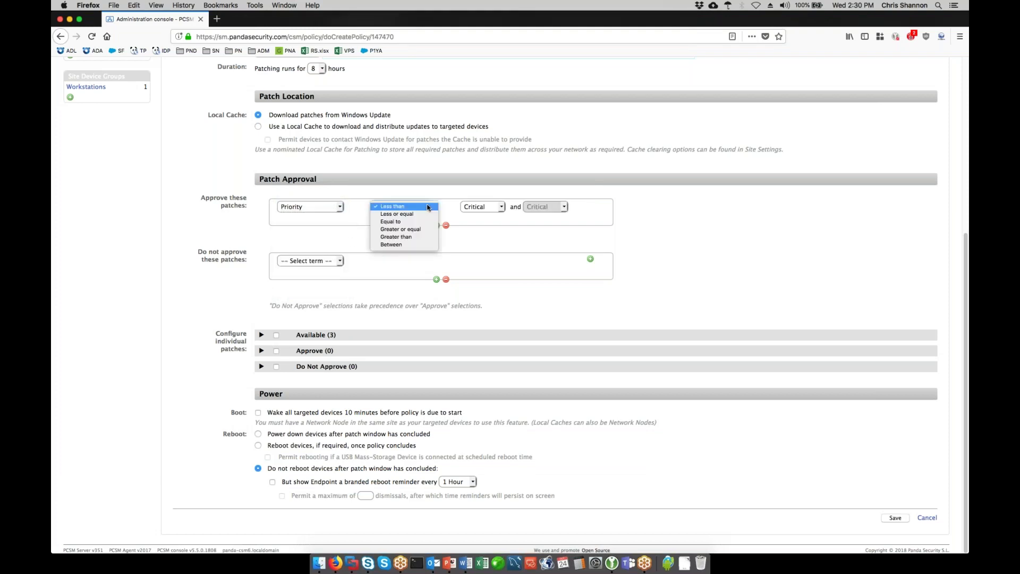
pyautogui.click(419, 244)
pyautogui.click(501, 209)
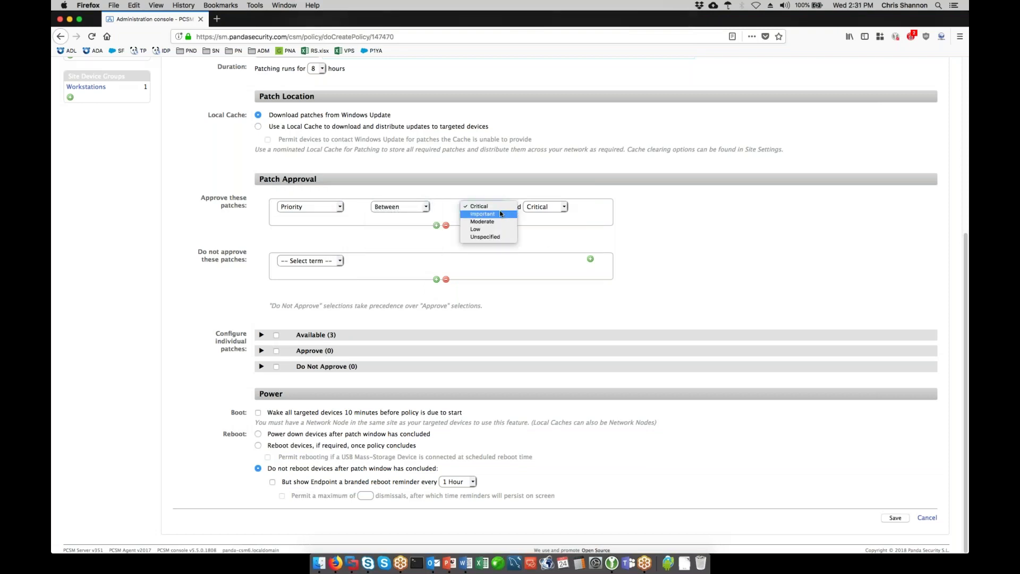
pyautogui.click(503, 217)
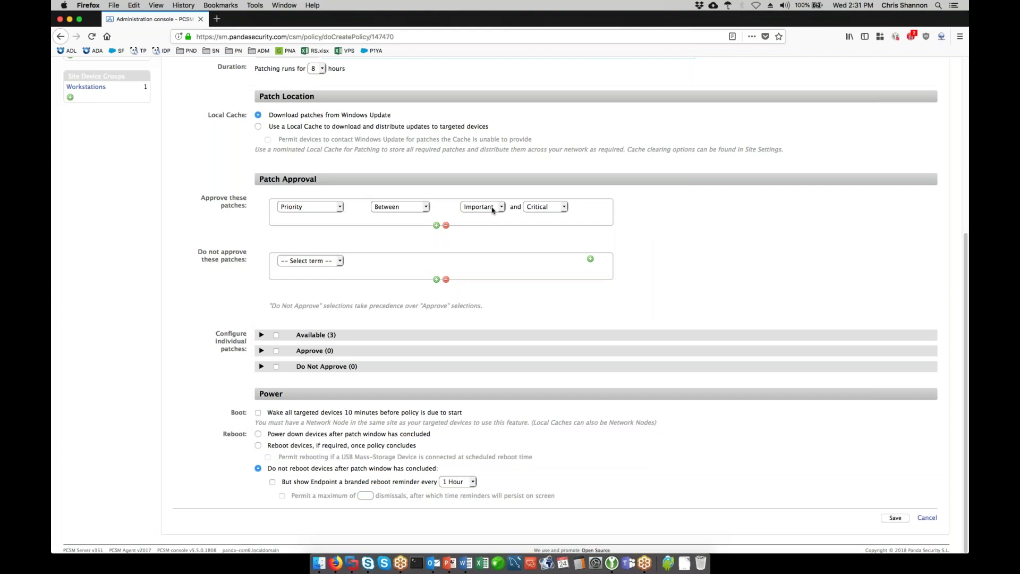
# - Reject patches whose Reboot behavior equals 'Always requires reboot'
pyautogui.click(343, 264)
pyautogui.click(314, 313)
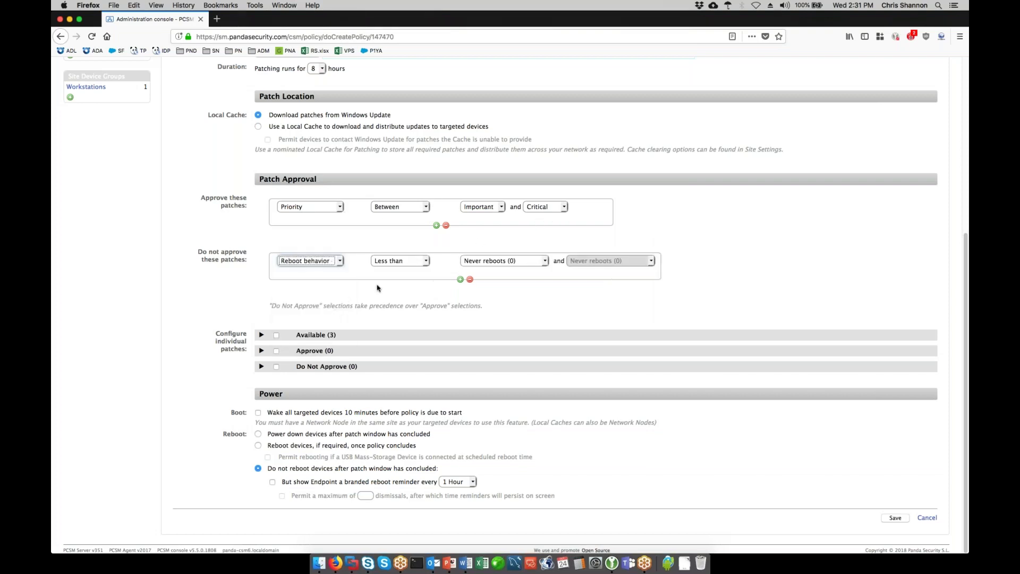
pyautogui.click(407, 264)
pyautogui.click(407, 275)
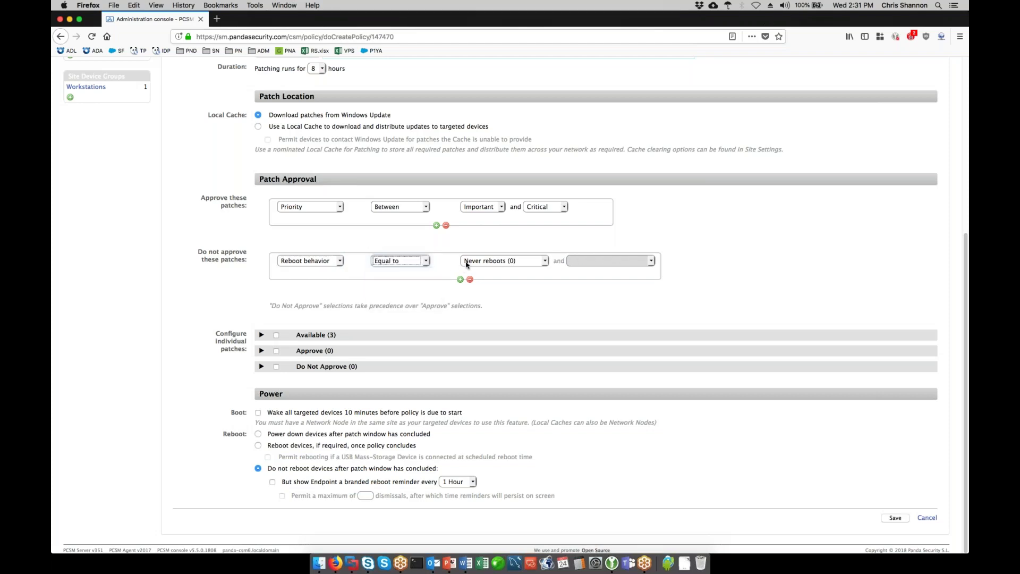
pyautogui.click(477, 263)
pyautogui.click(478, 268)
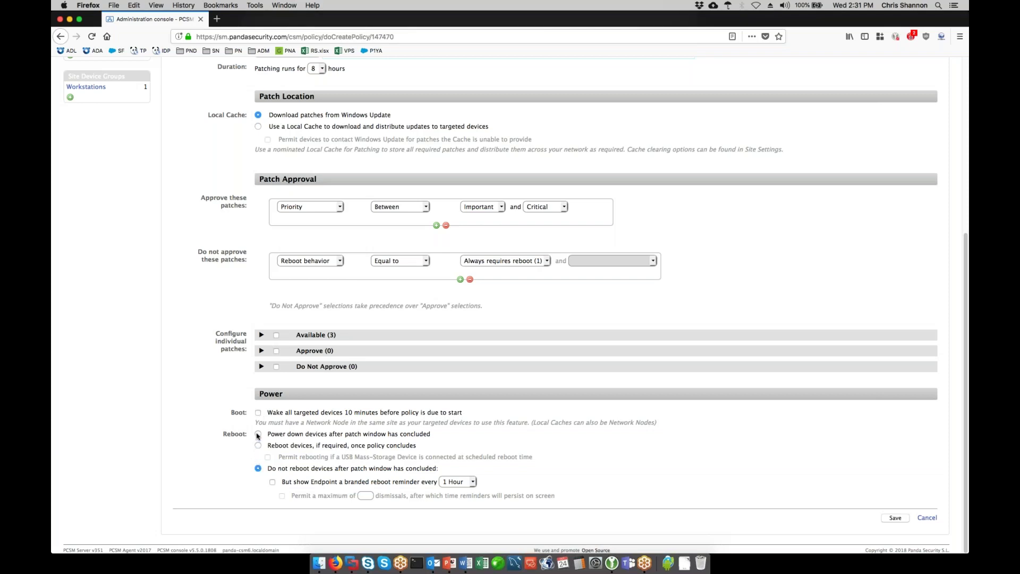
# - Choose 'Do not reboot devices' with an hourly reboot reminder allowing 3 dismissals
pyautogui.click(258, 435)
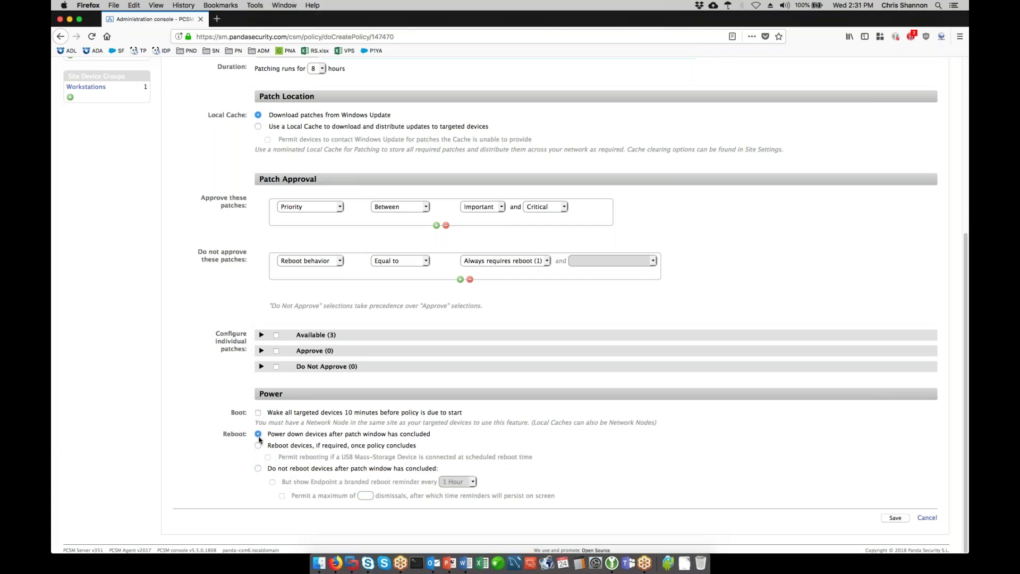
pyautogui.click(258, 446)
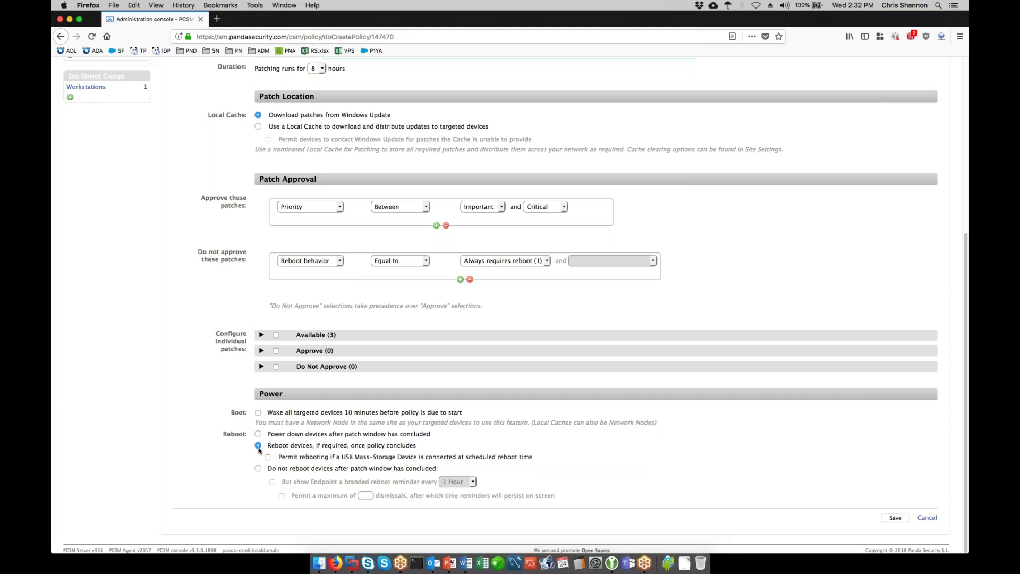
pyautogui.click(268, 457)
pyautogui.click(257, 468)
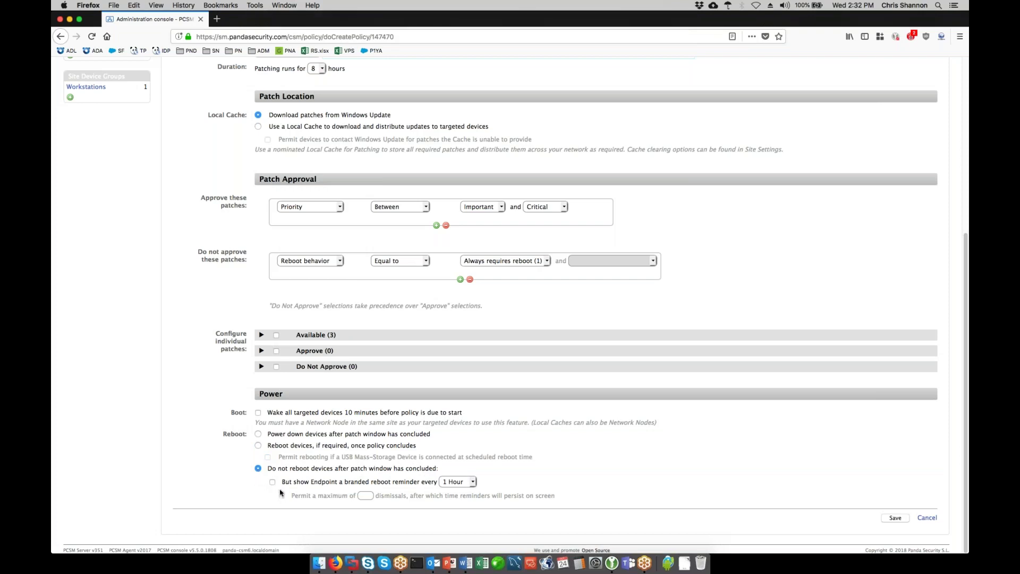
pyautogui.click(273, 482)
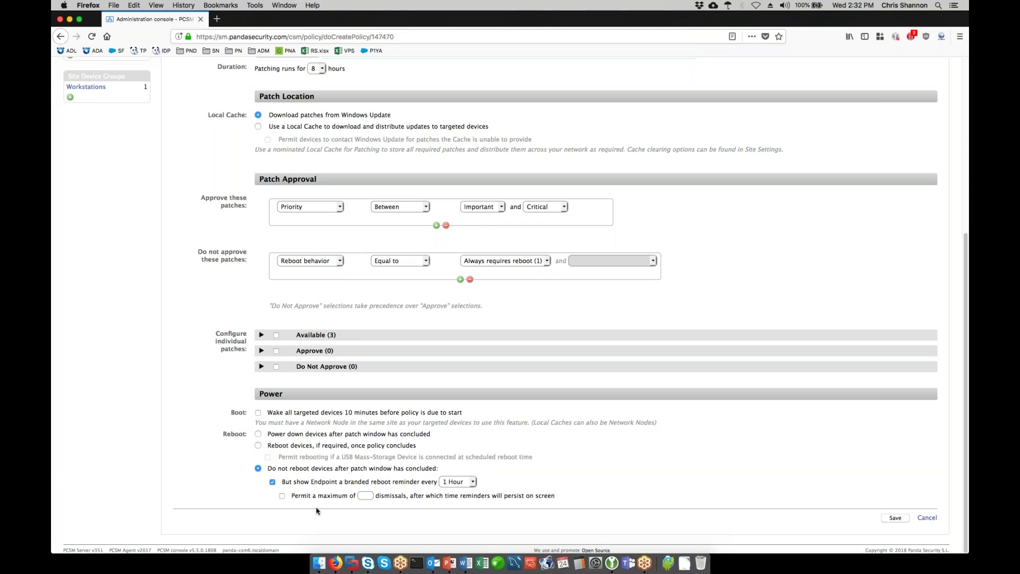
pyautogui.click(282, 496)
pyautogui.click(364, 495)
pyautogui.write('3')
# - Save the Patch Management policy and push the changes to its targets
pyautogui.click(897, 519)
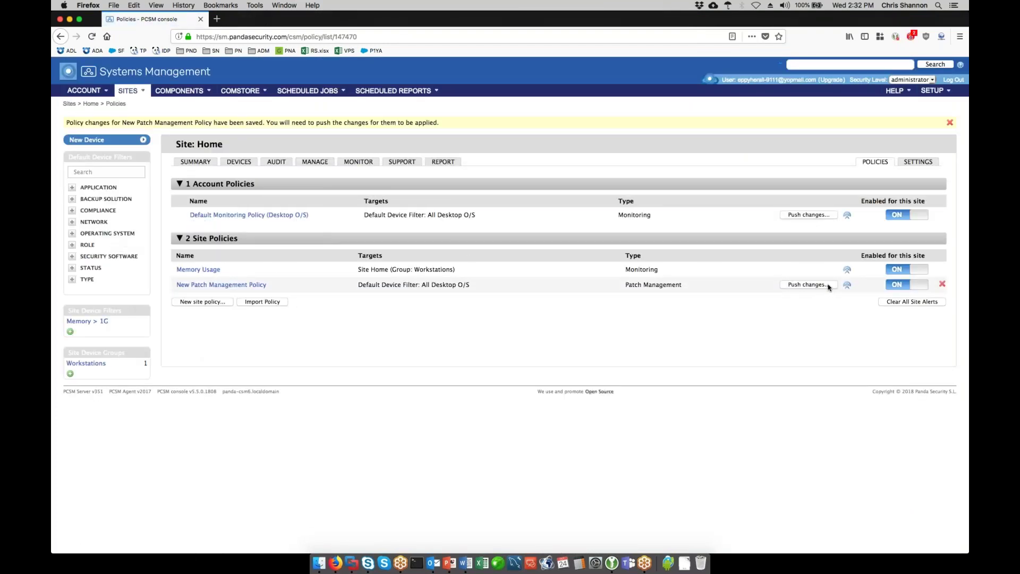
pyautogui.click(828, 286)
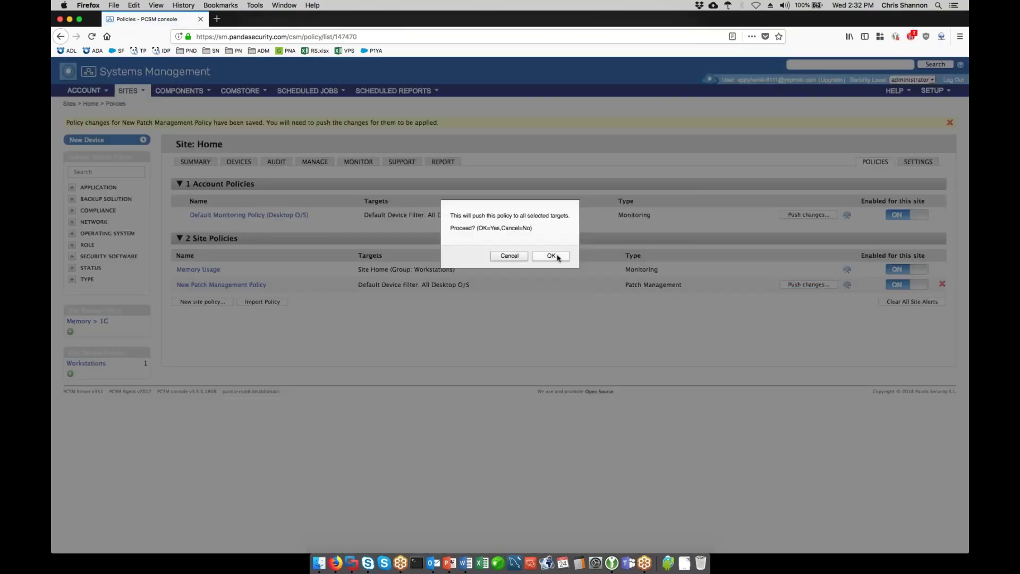
pyautogui.click(551, 257)
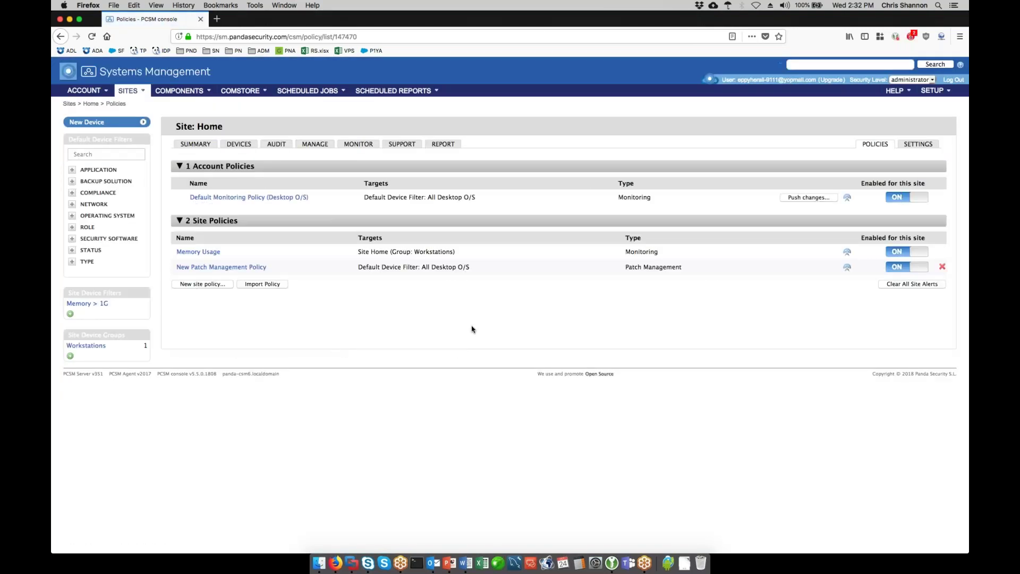
# - Check the site's Monitor alerts and Patch Management overview, then return to Sites
pyautogui.click(358, 144)
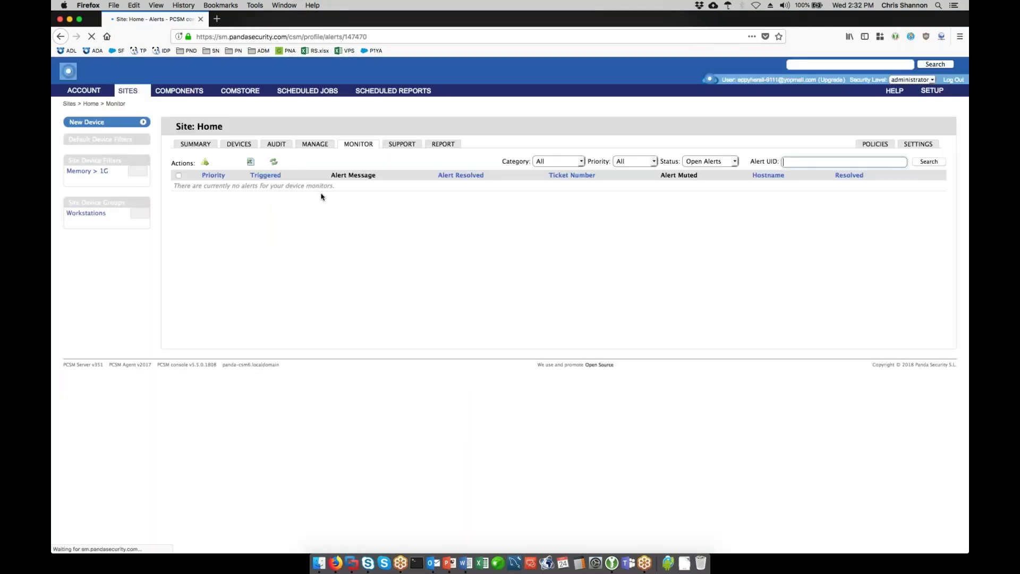
pyautogui.click(315, 145)
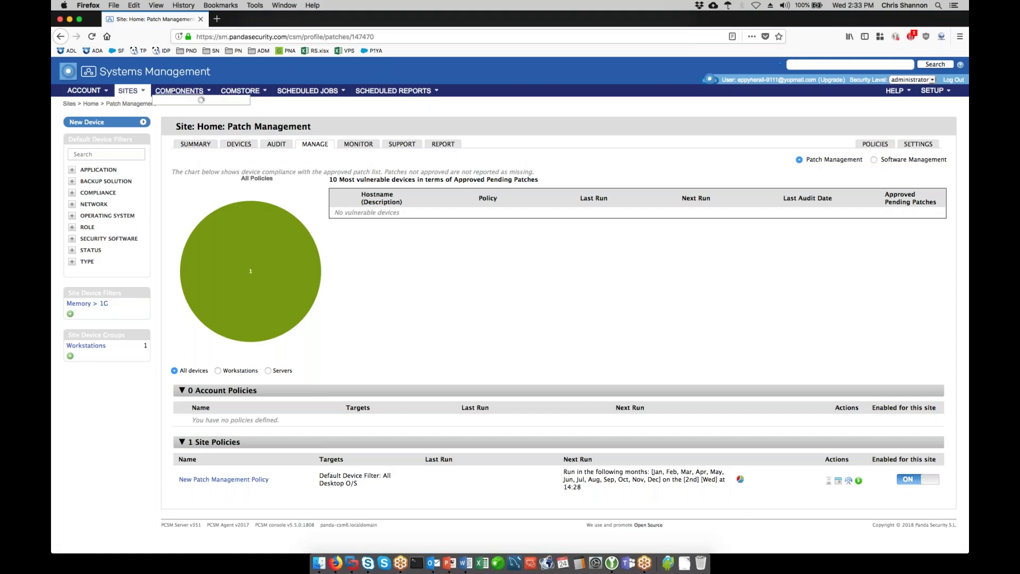
pyautogui.click(173, 92)
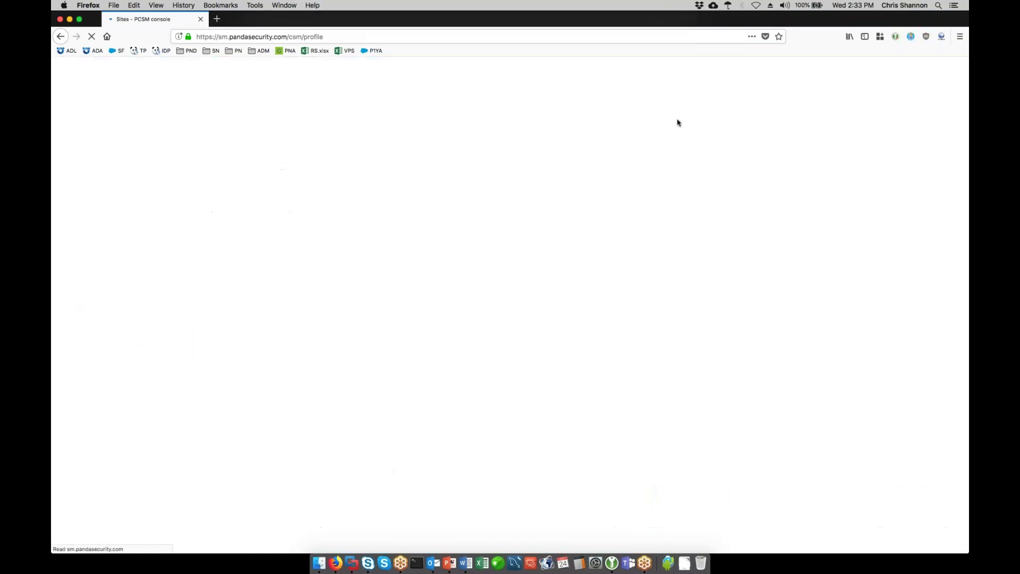
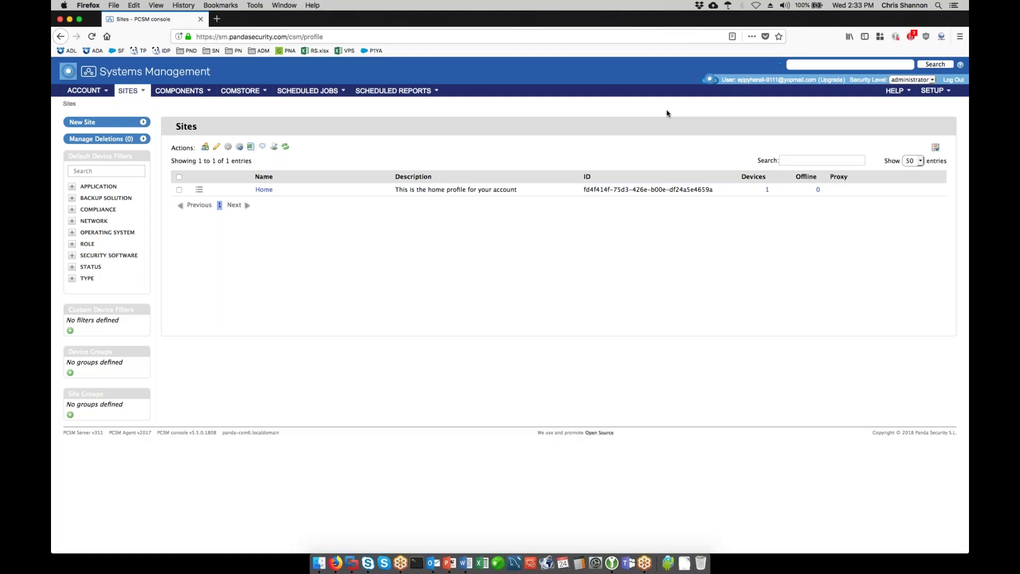
# - Open the Home site's report list and select the 7 Day Site Activity Summary report
pyautogui.click(264, 190)
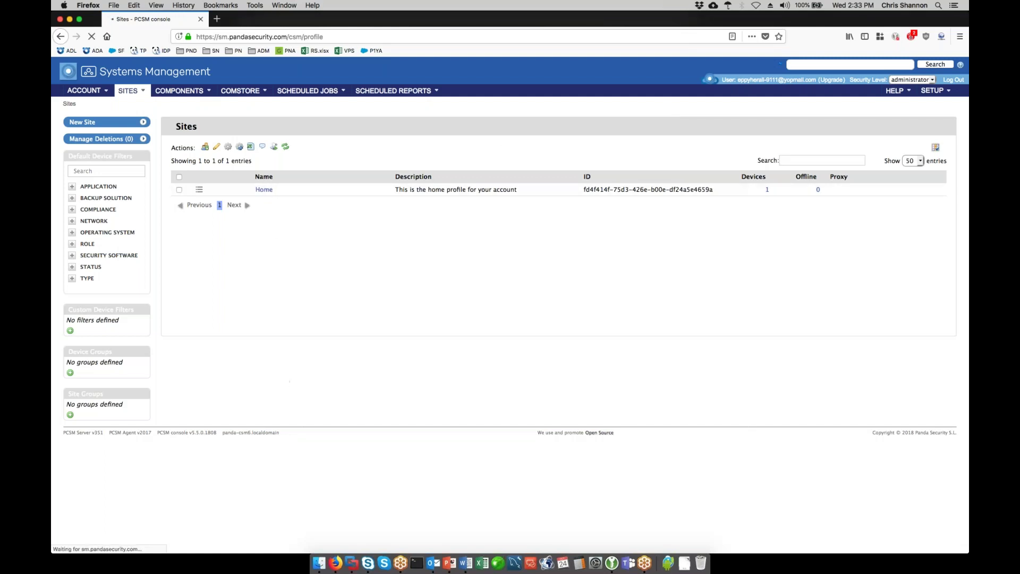
pyautogui.click(444, 144)
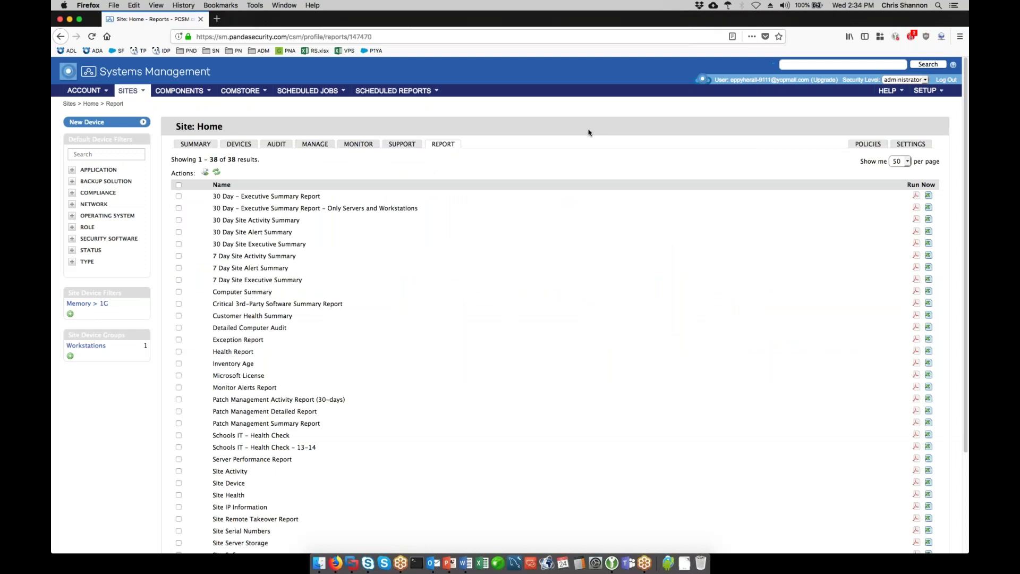
pyautogui.scroll(-5, 549, 142)
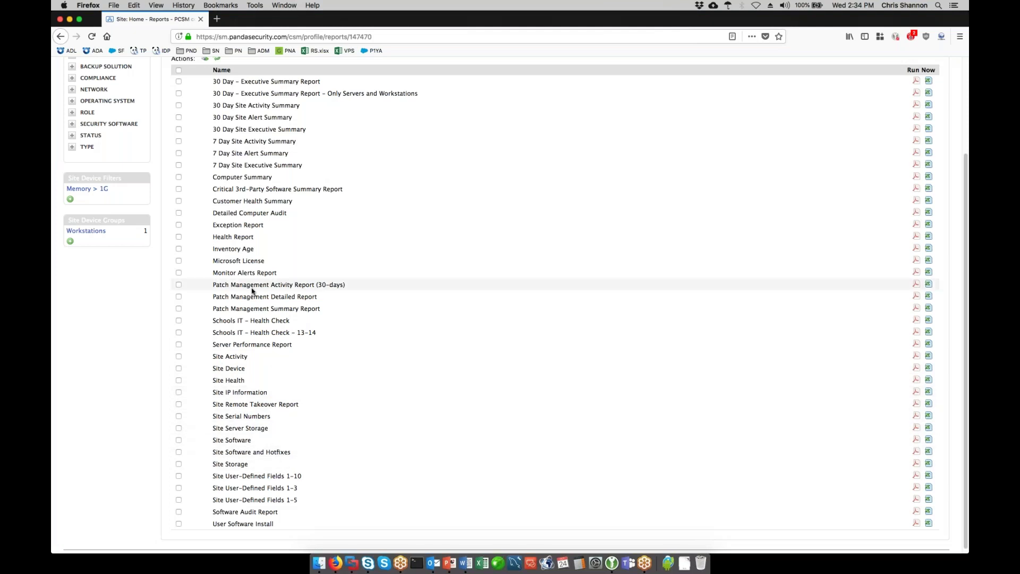
pyautogui.scroll(2, 186, 157)
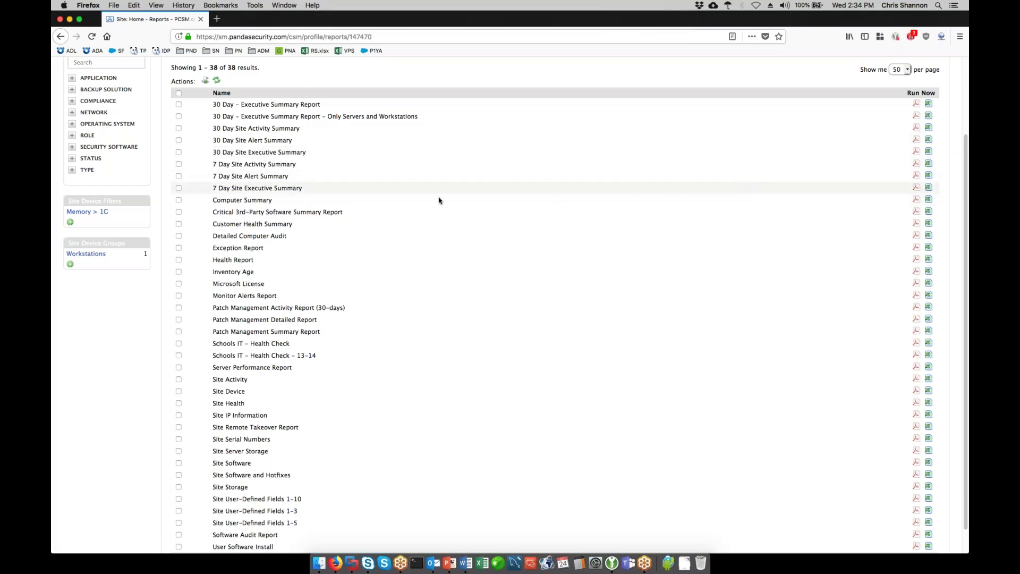
pyautogui.click(177, 166)
pyautogui.scroll(3, 181, 181)
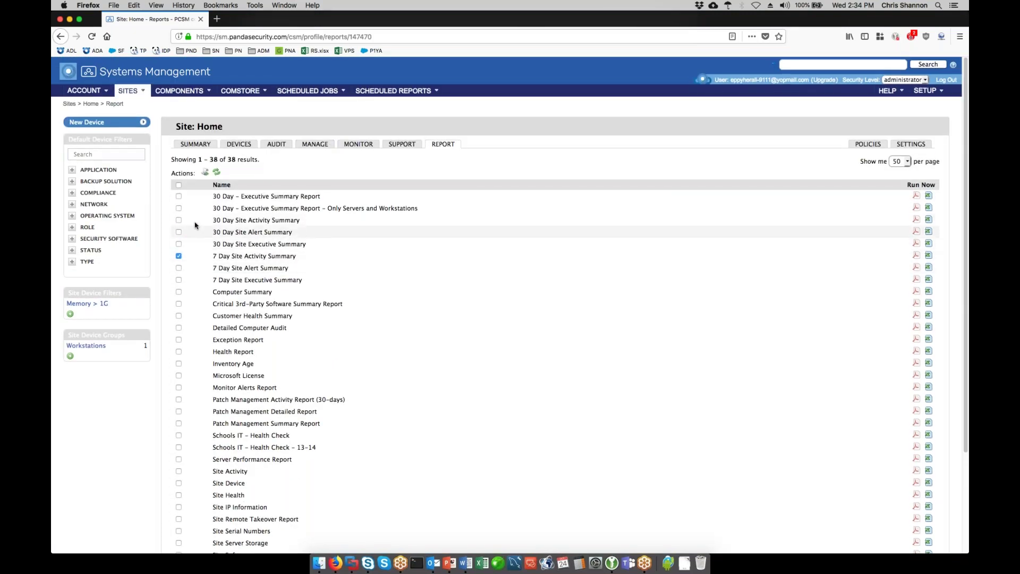
# - Create a schedule named '7 Day Site Activity Summary' running weekly on Fridays at 14:34
pyautogui.click(205, 173)
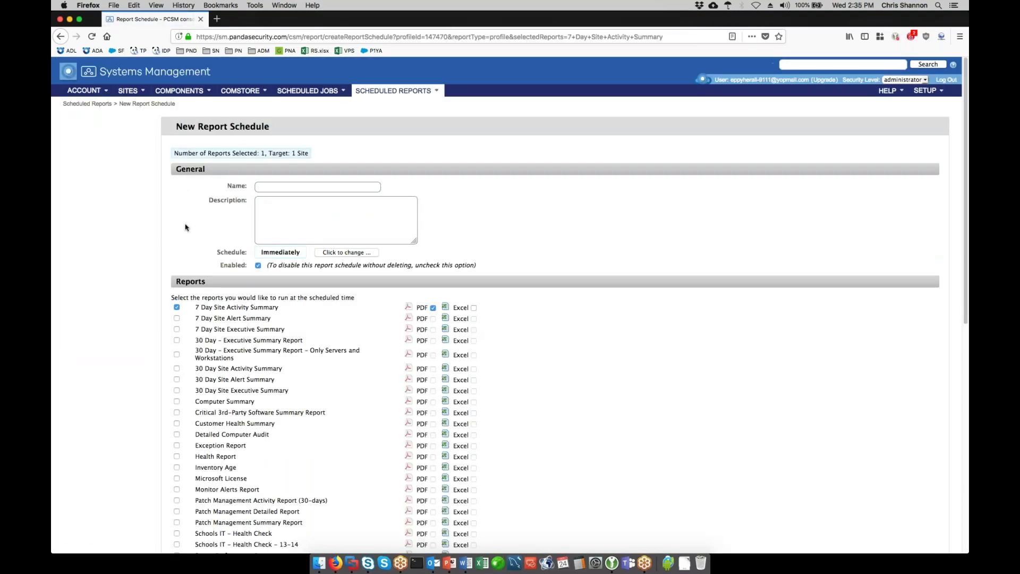
pyautogui.click(329, 187)
pyautogui.write('7 Day Site Activity Summary')
pyautogui.press('Tab')
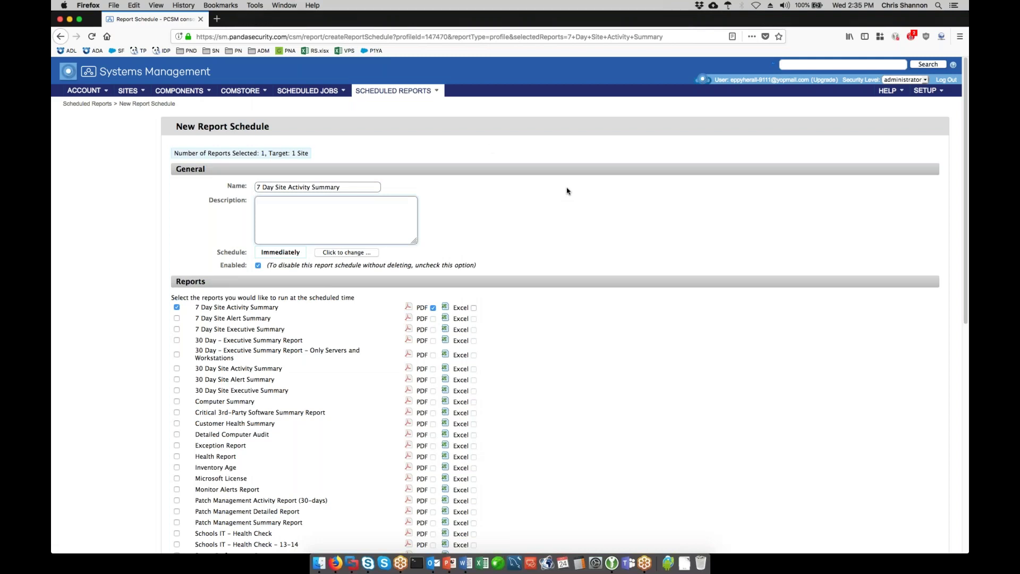
pyautogui.click(326, 253)
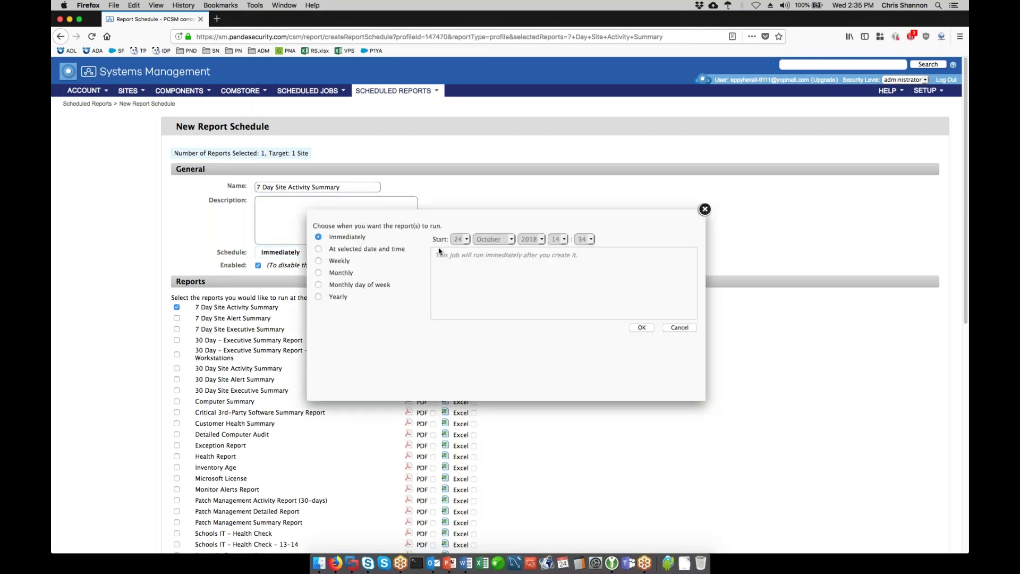
pyautogui.click(339, 262)
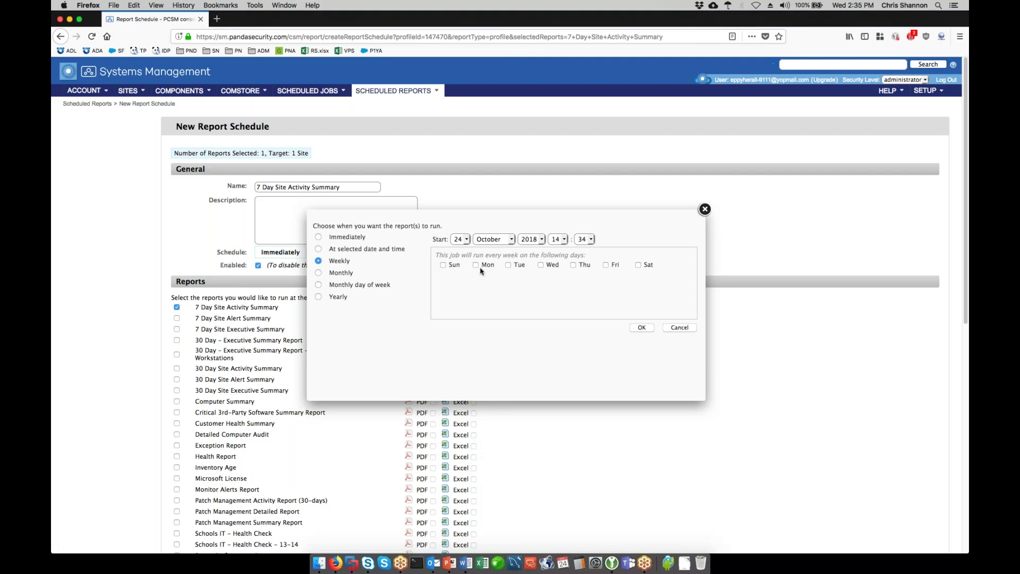
pyautogui.click(605, 265)
pyautogui.click(641, 327)
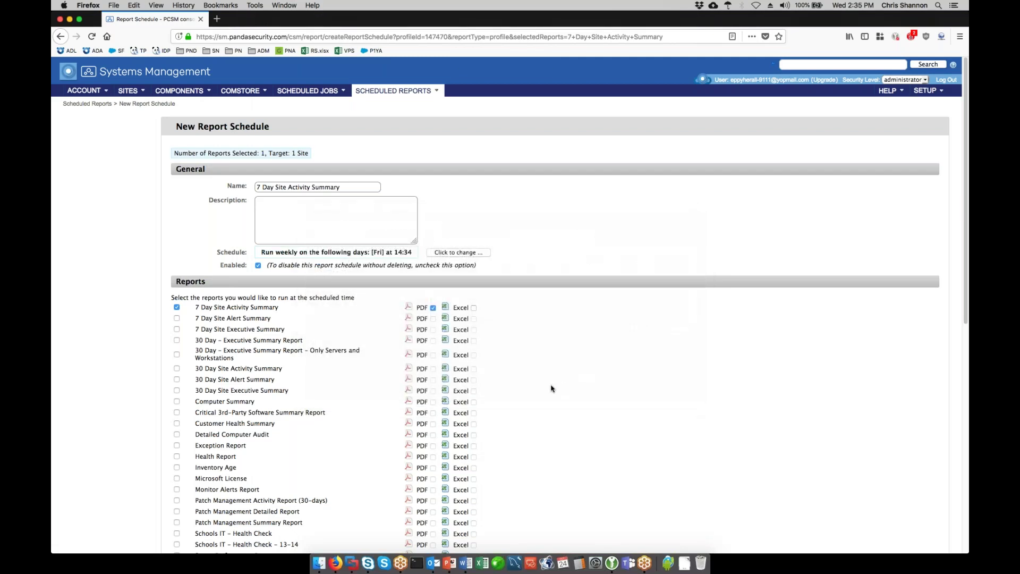
# - Set the schedule's email subject to '7 Day Activity Report'
pyautogui.scroll(-10, 591, 386)
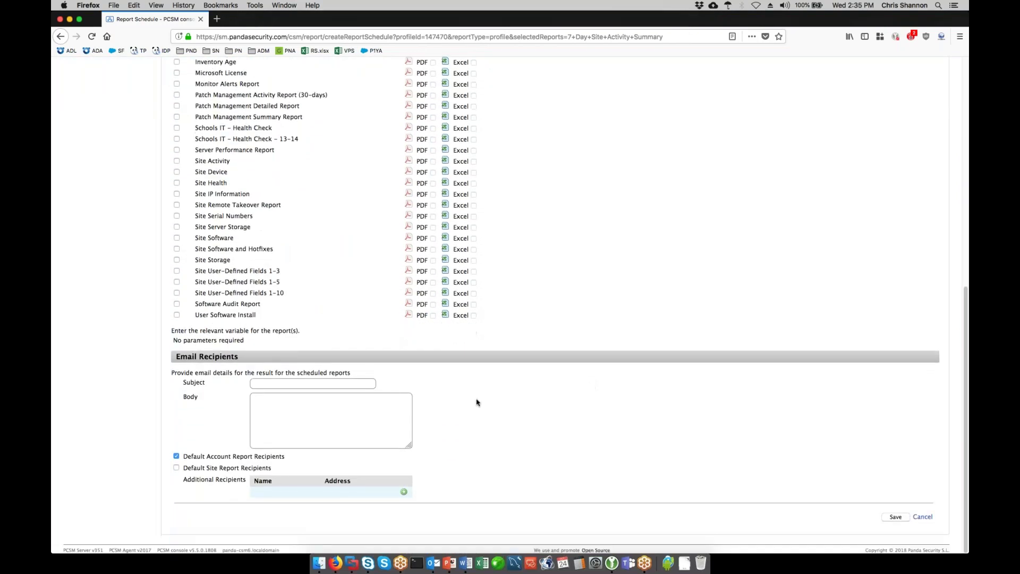
pyautogui.click(336, 383)
pyautogui.write('7 Day Activity Report')
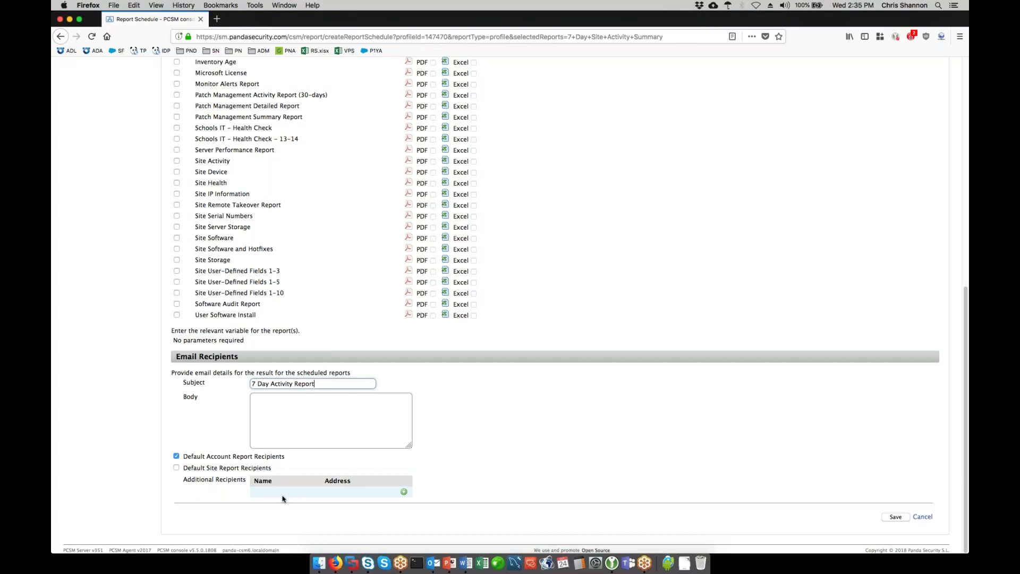
# - Add an extra email recipient with the contact's name and e-mail address
pyautogui.click(404, 492)
pyautogui.click(343, 492)
pyautogui.write('James')
pyautogui.press('Tab')
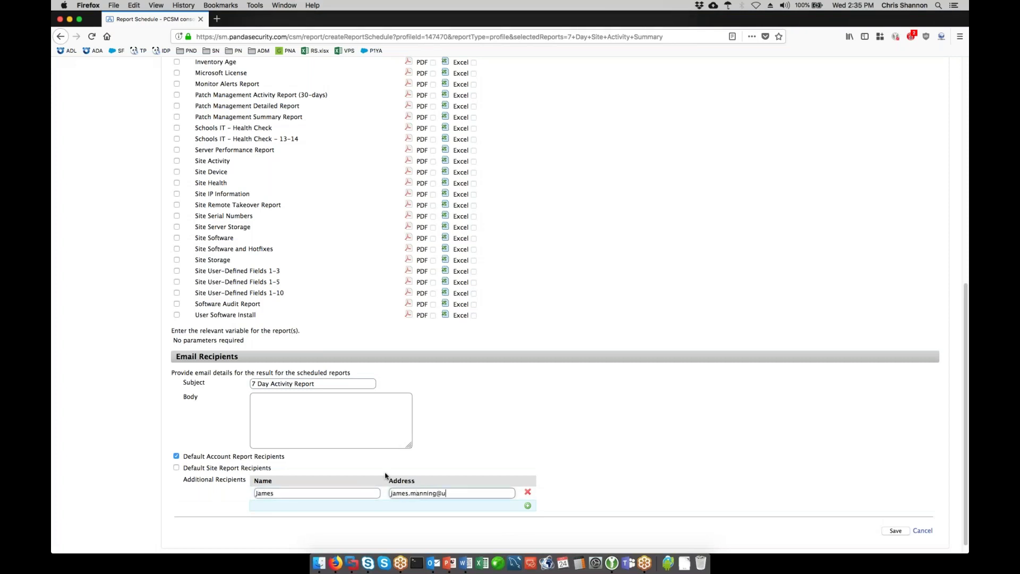
pyautogui.click(638, 475)
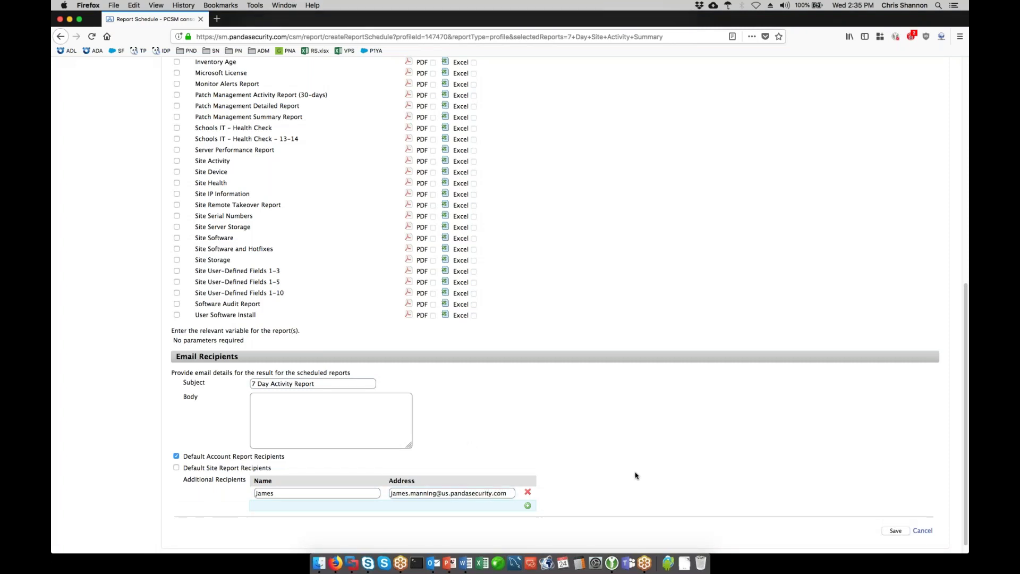
# - Enter the email body 'Here's your report' and save the report schedule
pyautogui.click(895, 531)
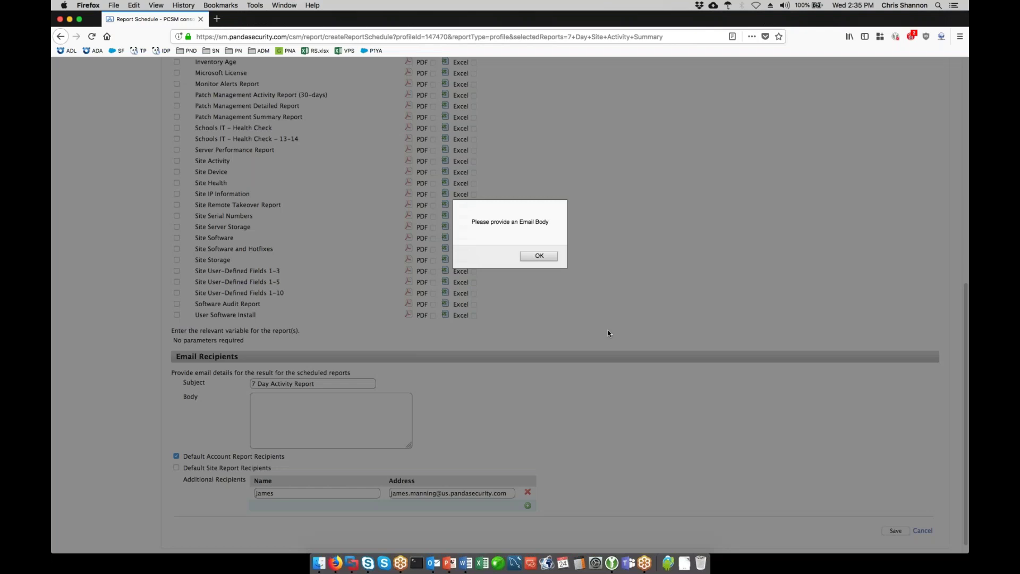
pyautogui.click(539, 255)
pyautogui.click(342, 420)
pyautogui.write("Here's your report")
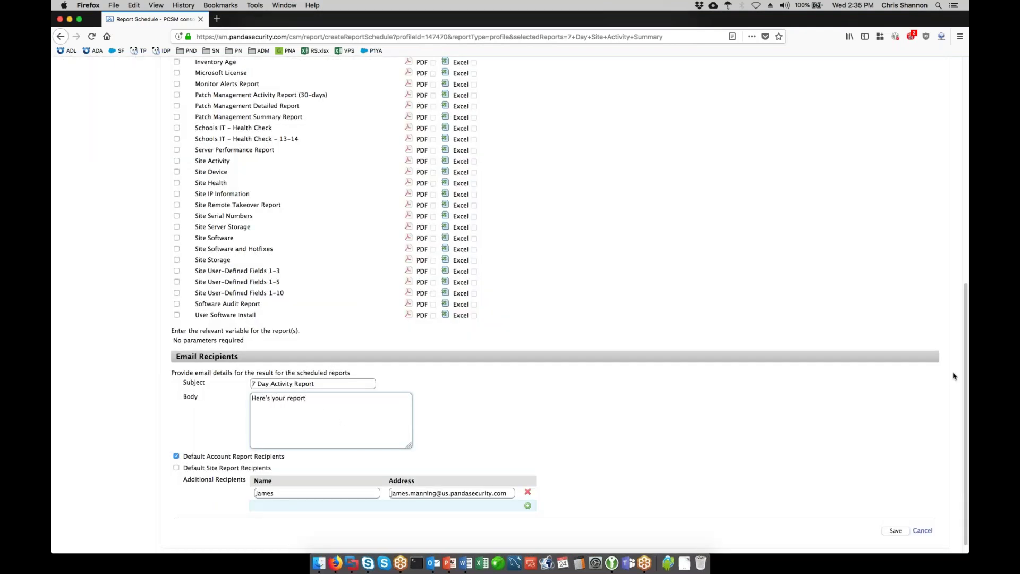
pyautogui.click(889, 530)
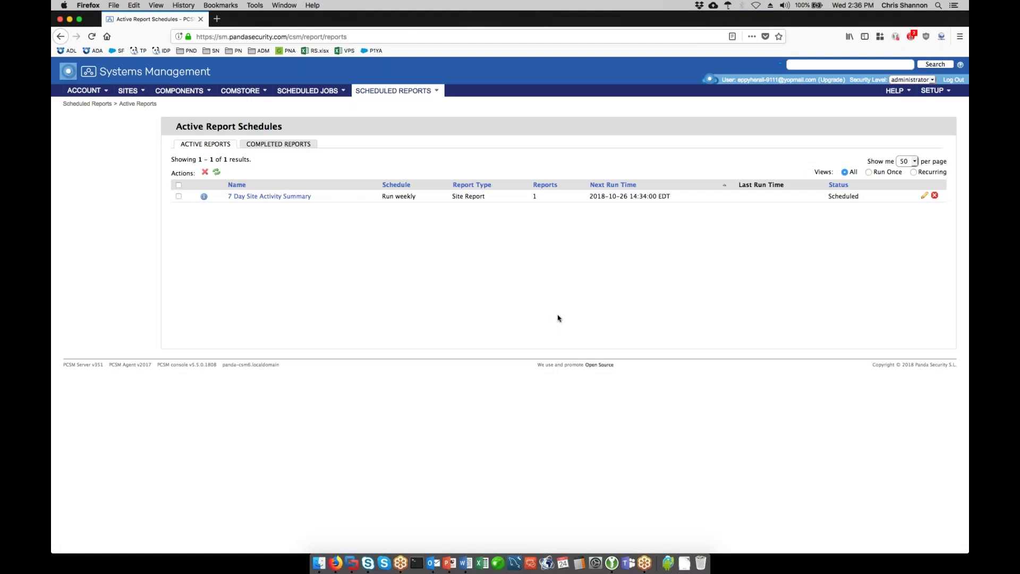
# - Return to the Sites list, then switch to the presentation's next summary slide
pyautogui.click(128, 90)
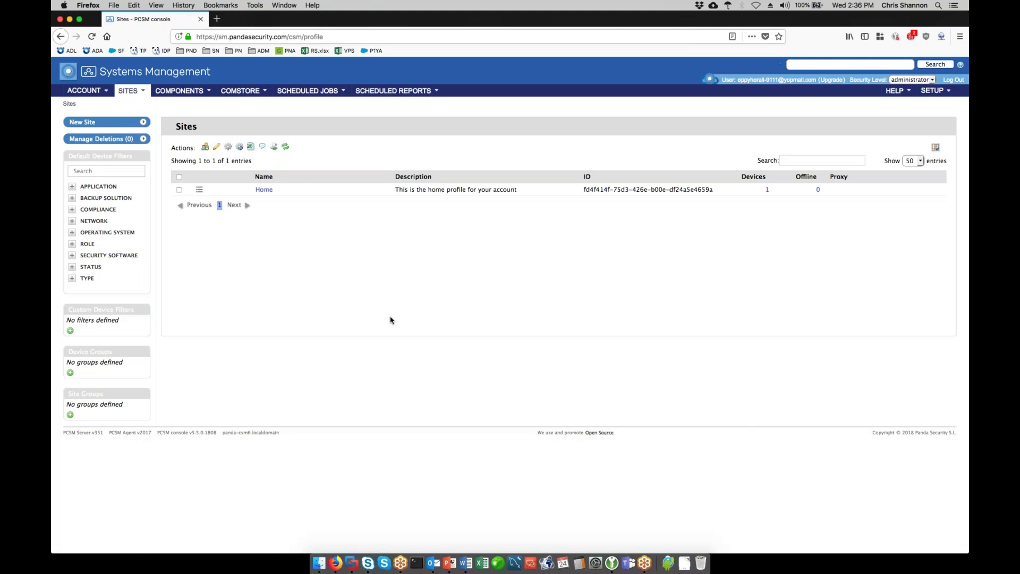
pyautogui.press('super+Tab')
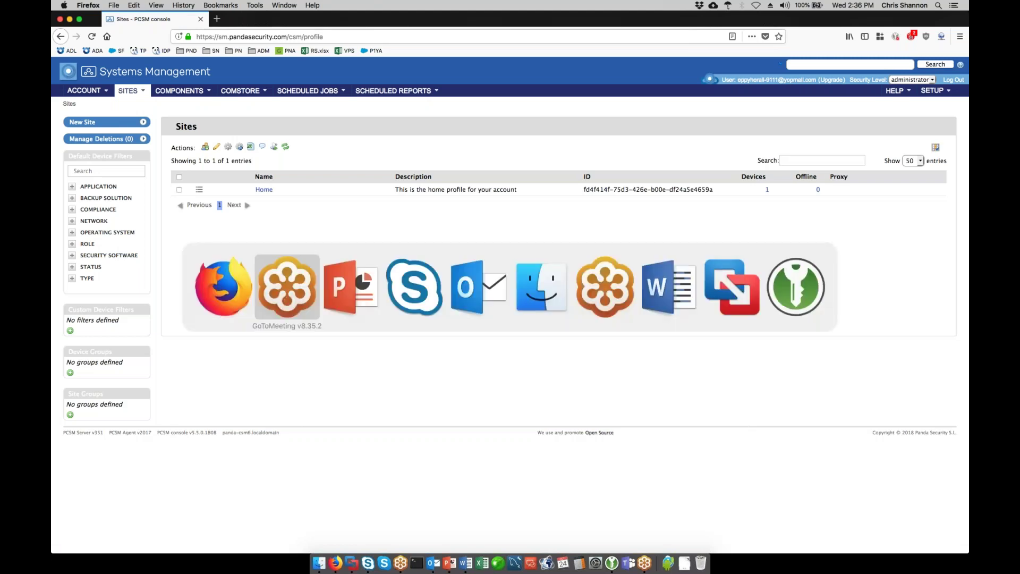
pyautogui.press('super+Tab')
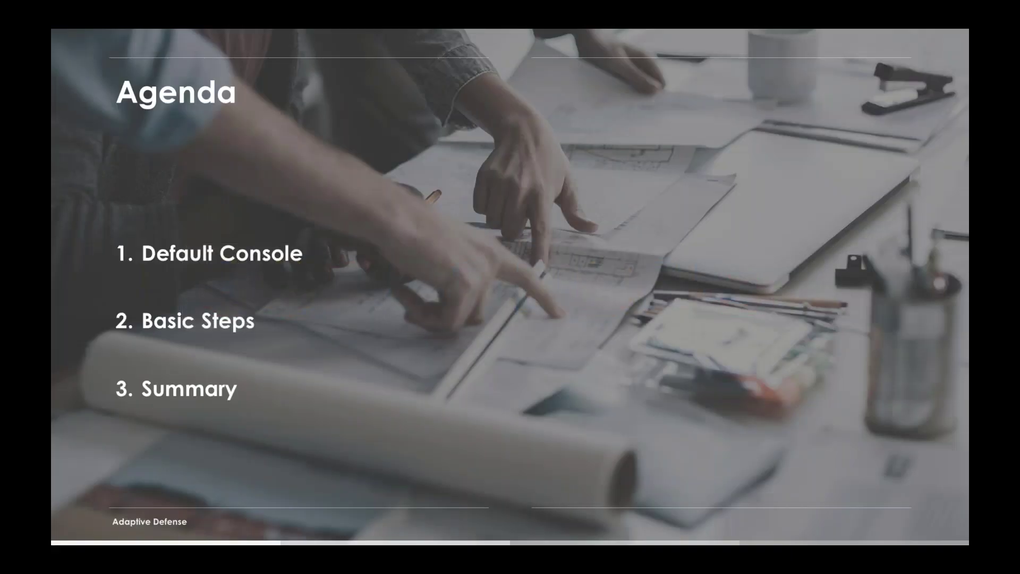
pyautogui.press('Right')
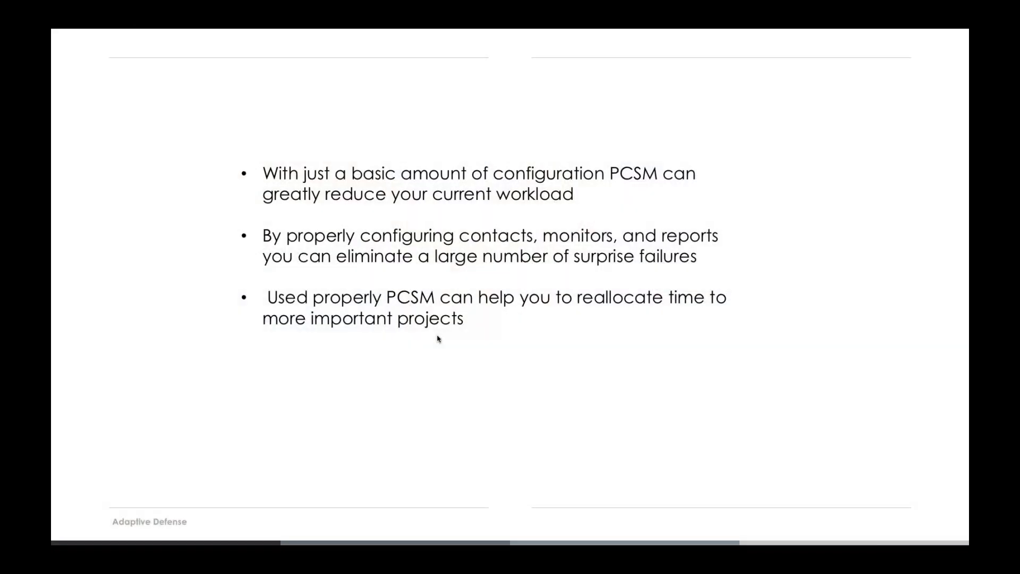
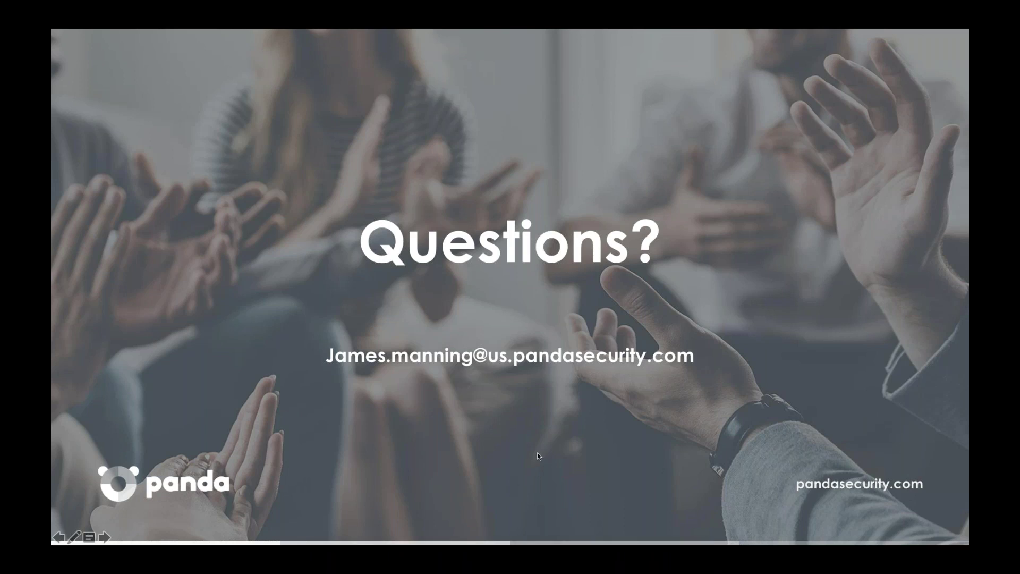
# - End the PowerPoint slide show, bring Firefox's PCSM Sites page forward, and open Setup
pyautogui.click(481, 311)
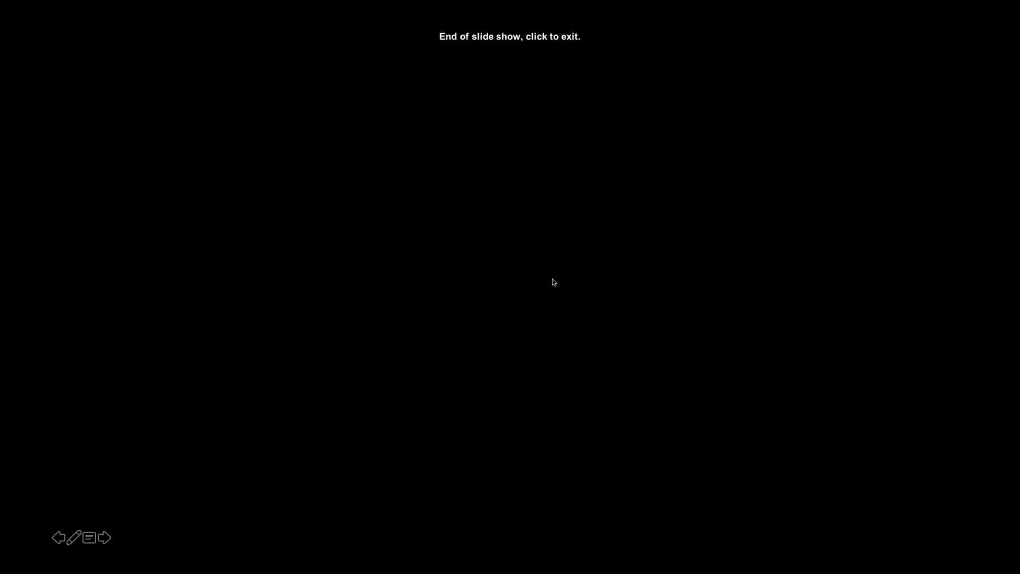
pyautogui.click(539, 244)
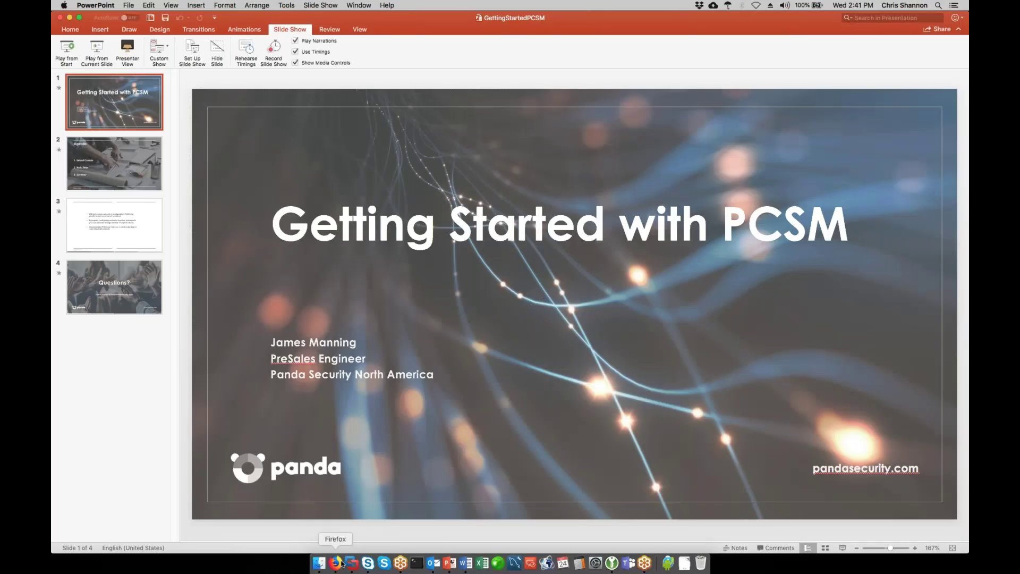
pyautogui.click(336, 562)
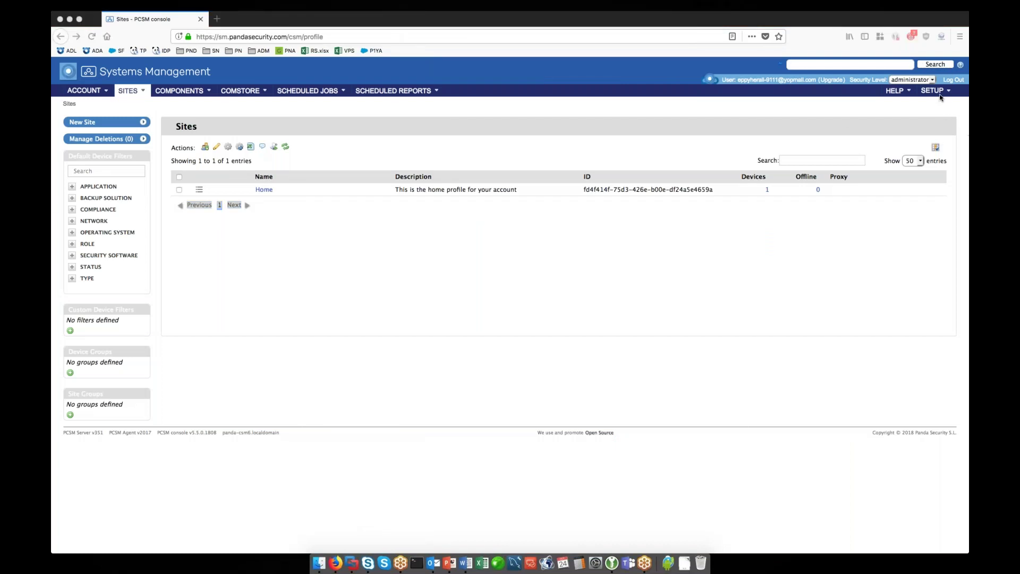
pyautogui.click(939, 94)
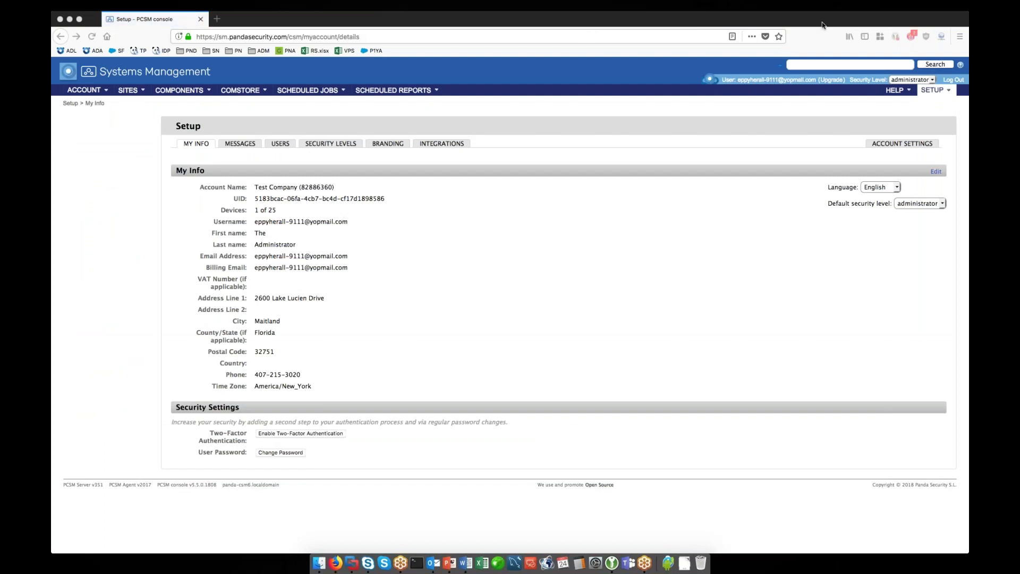
# - Open Setup's Account Settings page, where all Access Control options are off
pyautogui.click(886, 144)
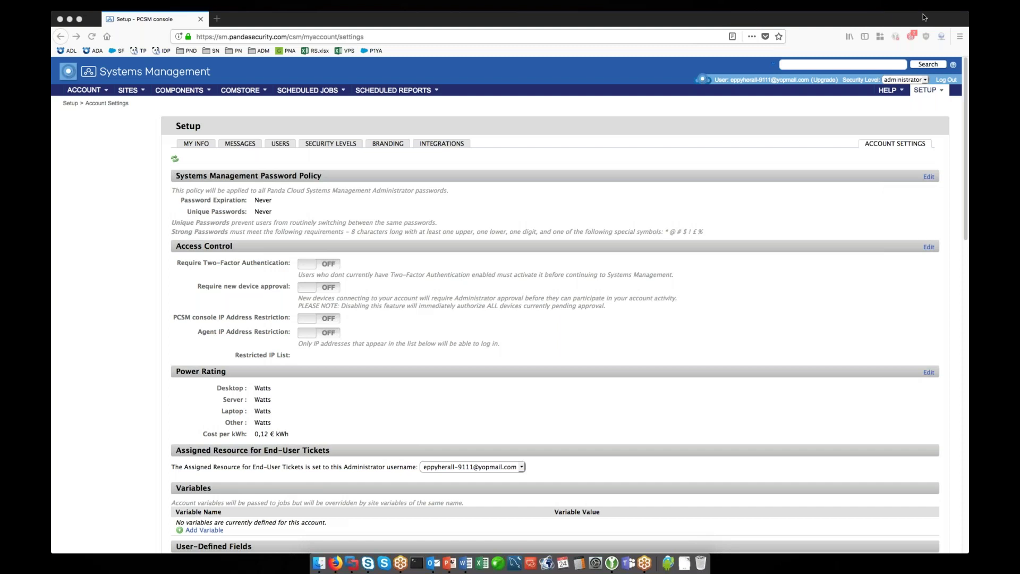
pyautogui.click(151, 256)
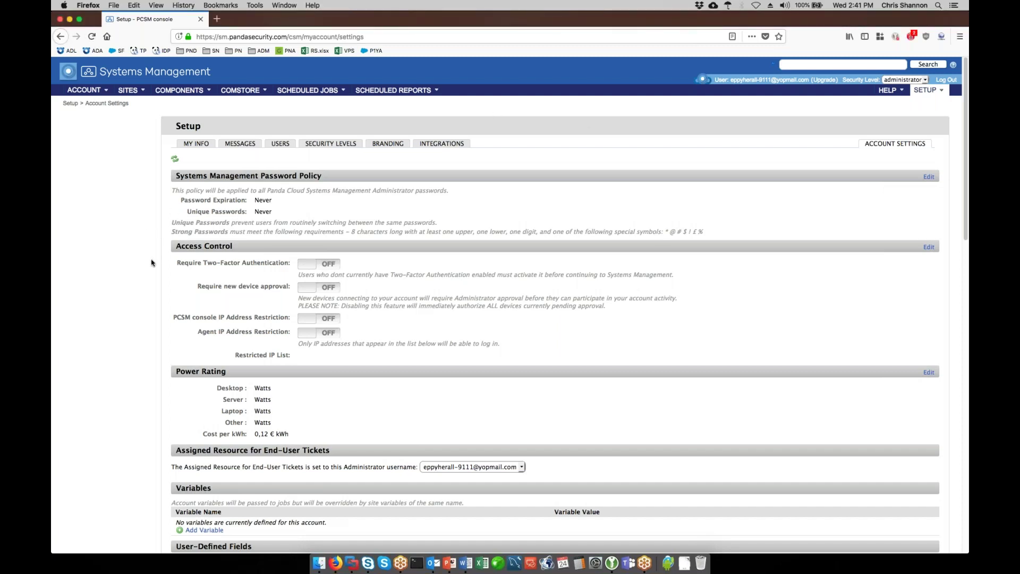
pyautogui.scroll(-3, 151, 263)
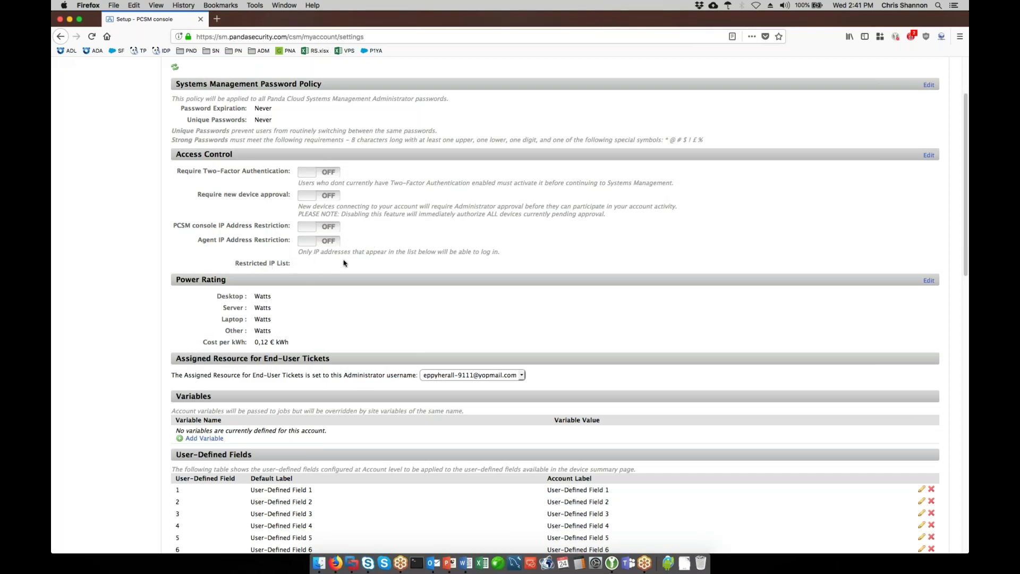
pyautogui.scroll(-6, 518, 263)
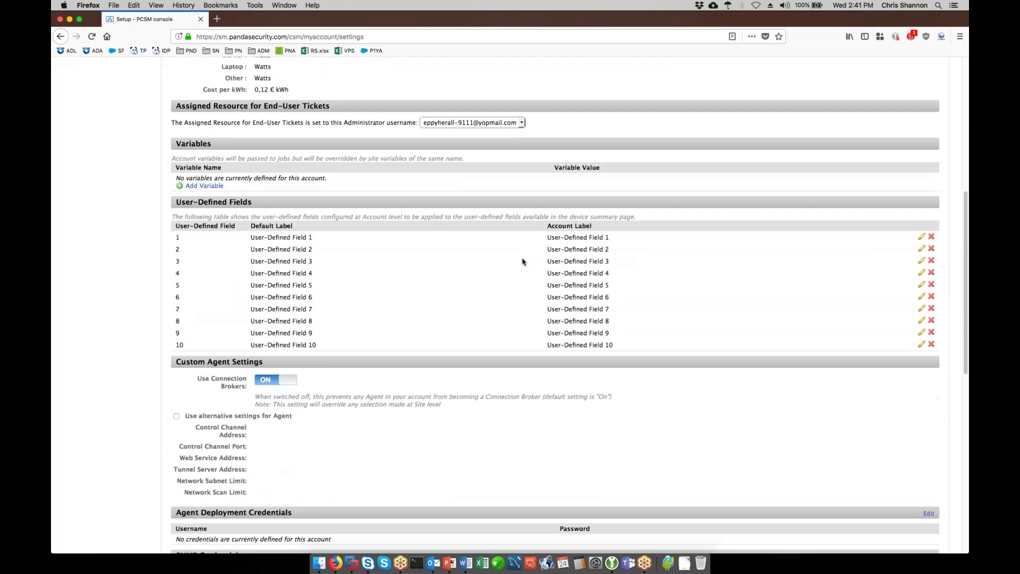
pyautogui.scroll(-3, 522, 261)
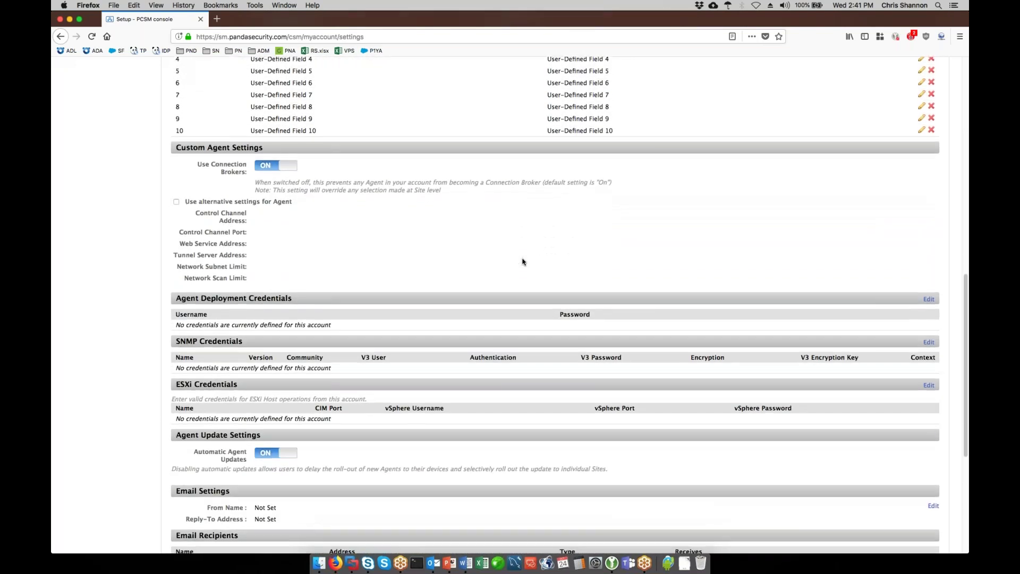
pyautogui.scroll(10, 523, 261)
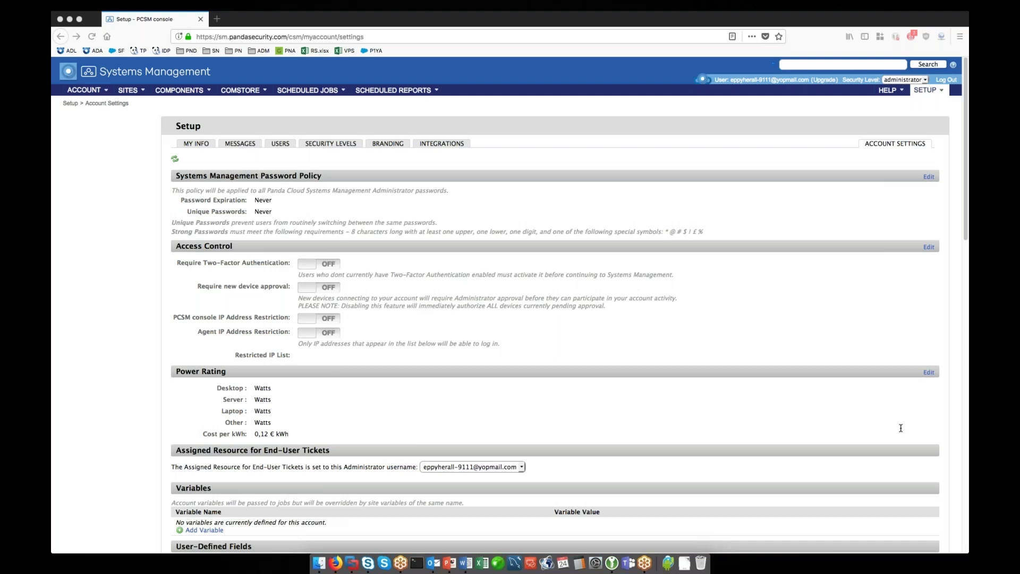
pyautogui.click(508, 118)
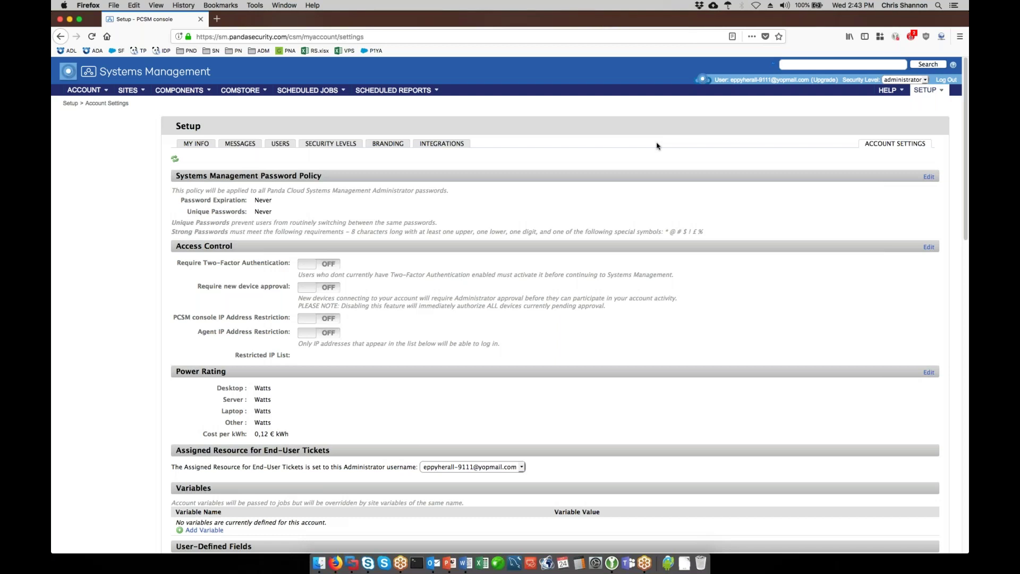
# - View the Home site's Audit tab in Licensing mode, then return to the Sites list
pyautogui.click(130, 90)
pyautogui.click(126, 107)
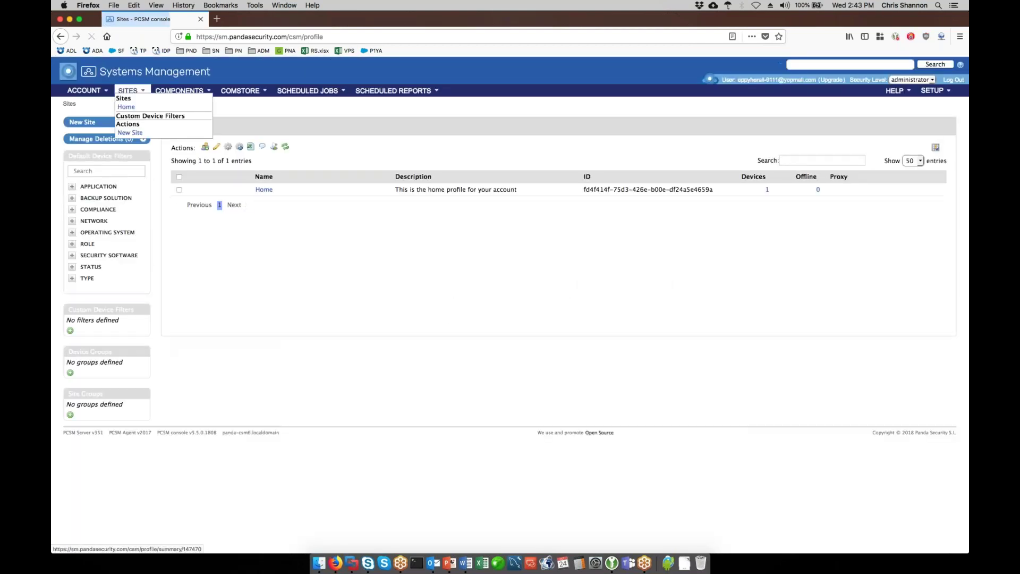
pyautogui.click(264, 190)
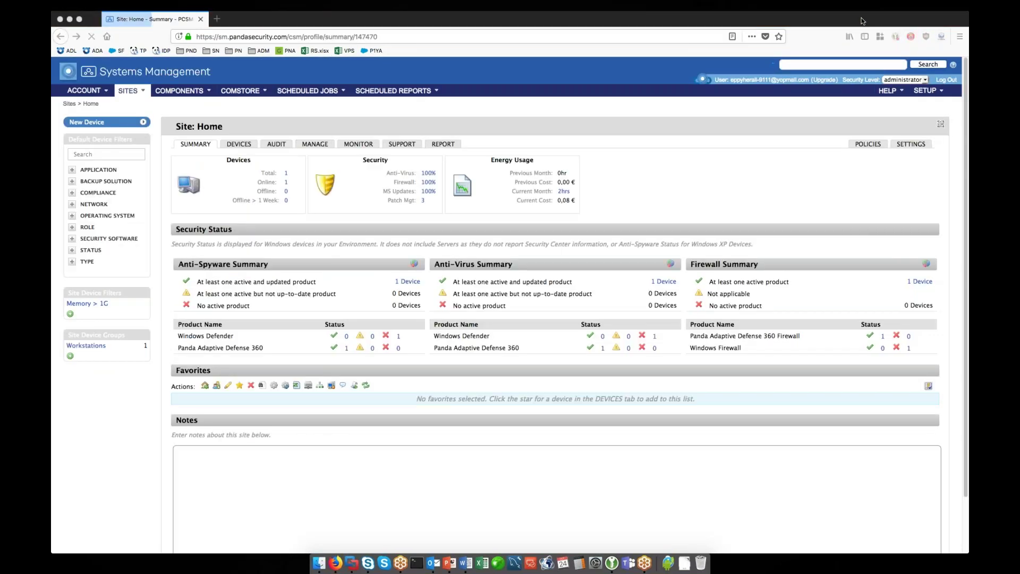
pyautogui.click(275, 144)
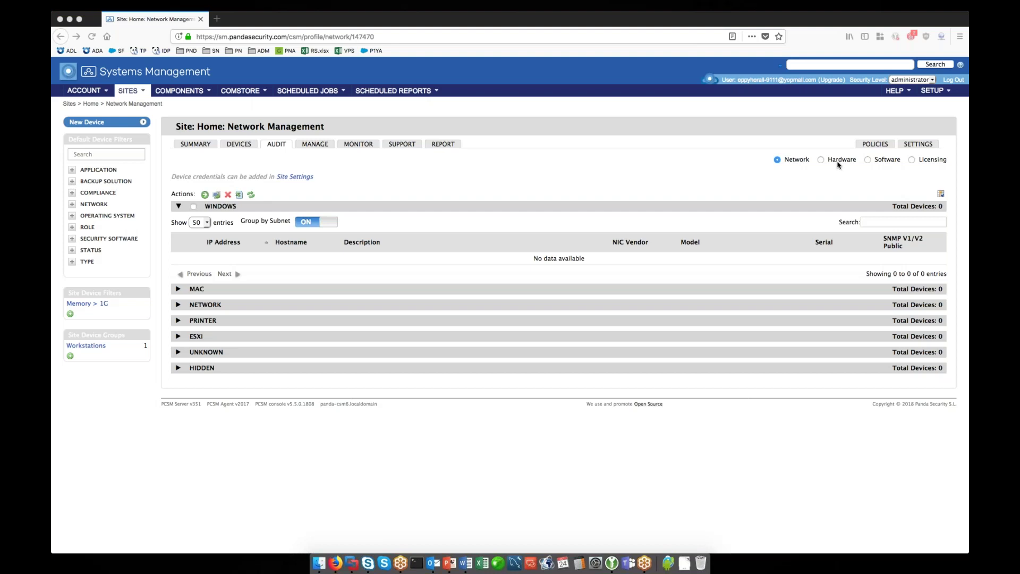
pyautogui.click(910, 165)
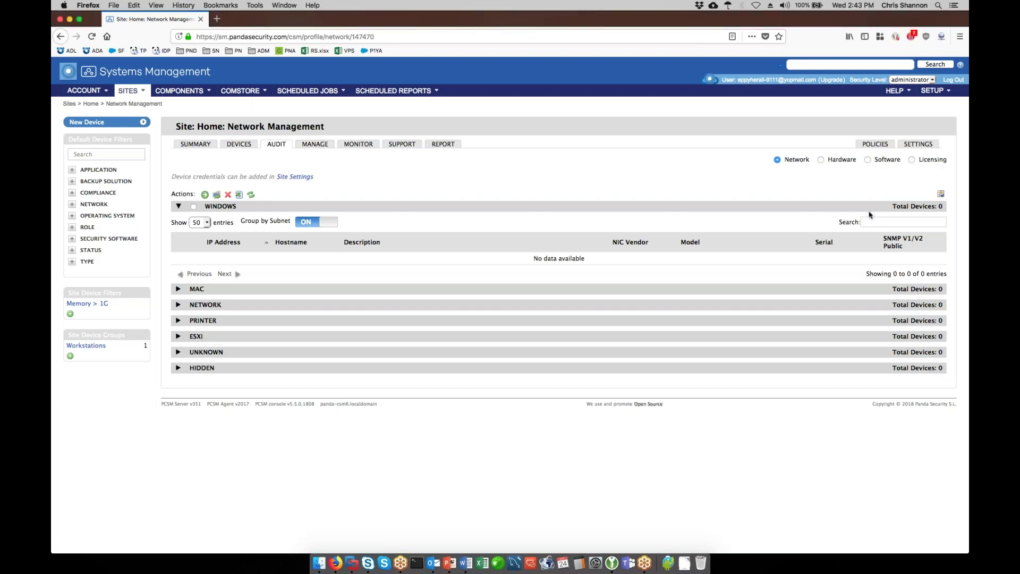
pyautogui.click(911, 161)
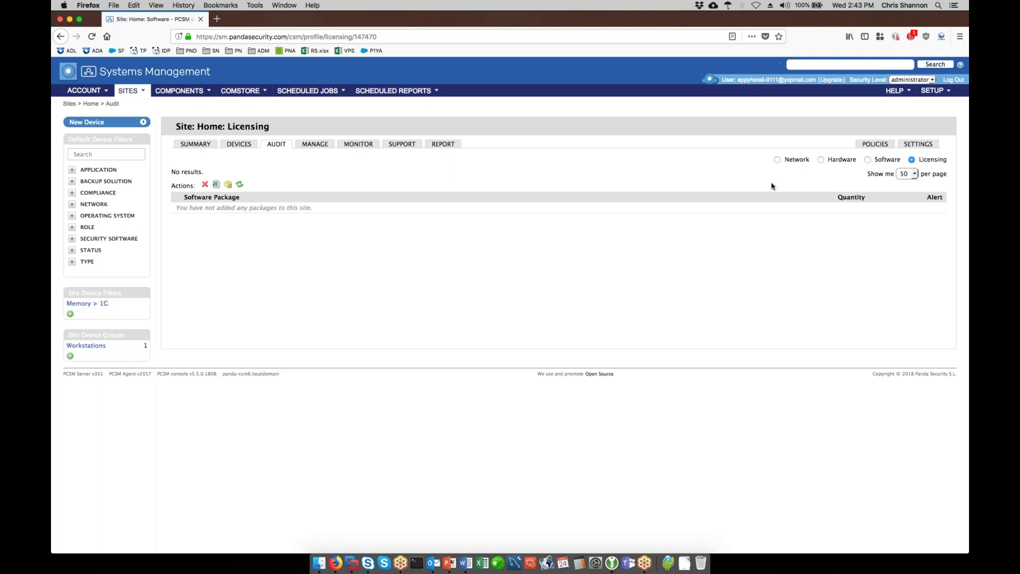
pyautogui.click(132, 92)
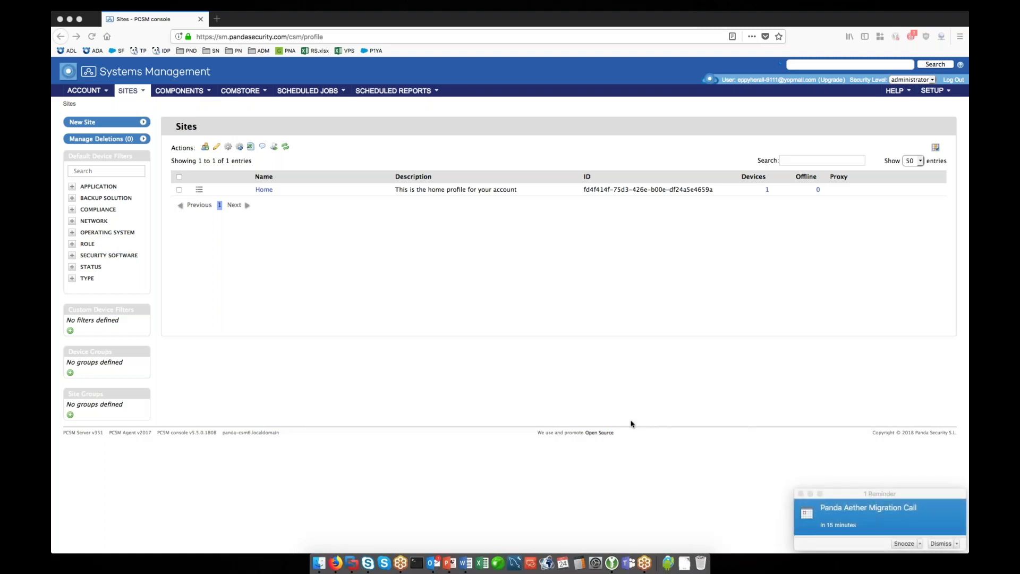
# - Dismiss the meeting reminder and open the Component List with its four components
pyautogui.click(938, 544)
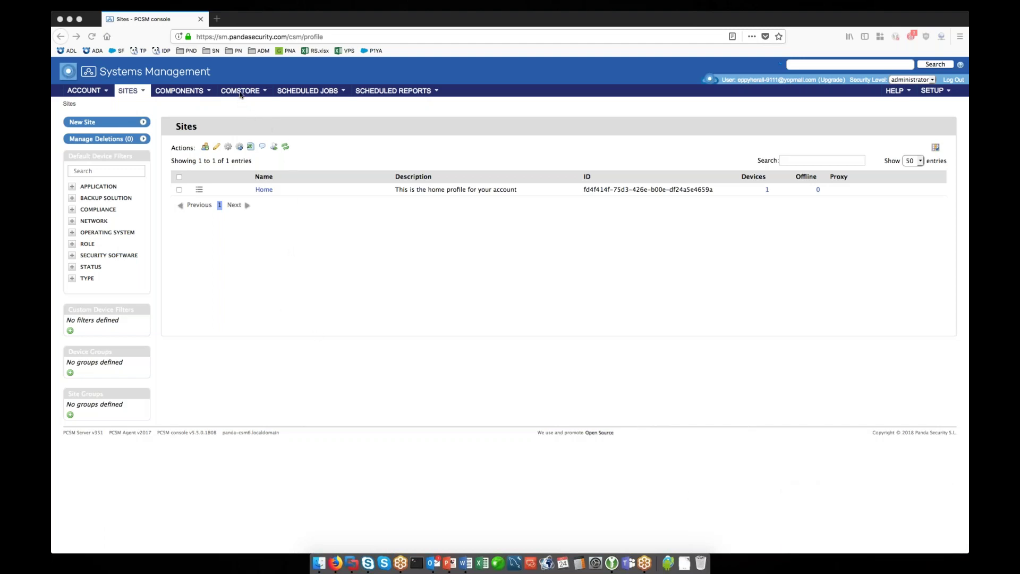
pyautogui.click(265, 111)
pyautogui.moveTo(246, 94)
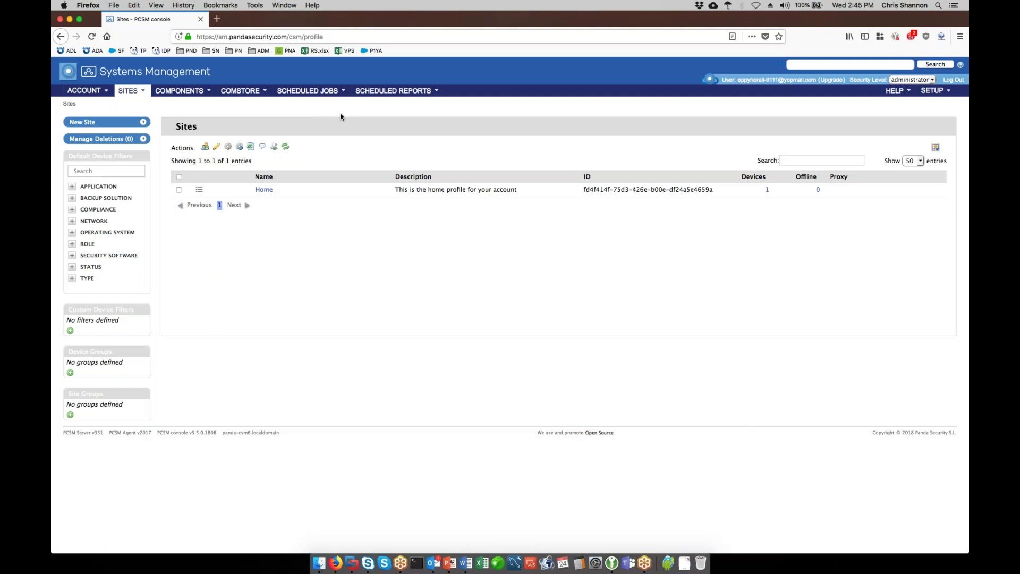
pyautogui.click(192, 92)
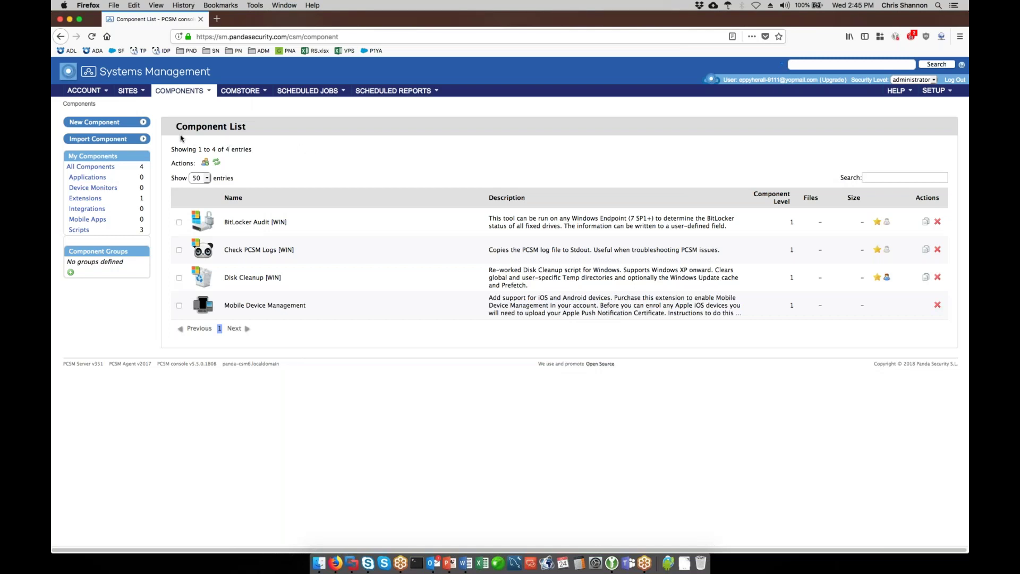
# - Create a new Scripts-category component named 'Restart' and save it
pyautogui.click(94, 122)
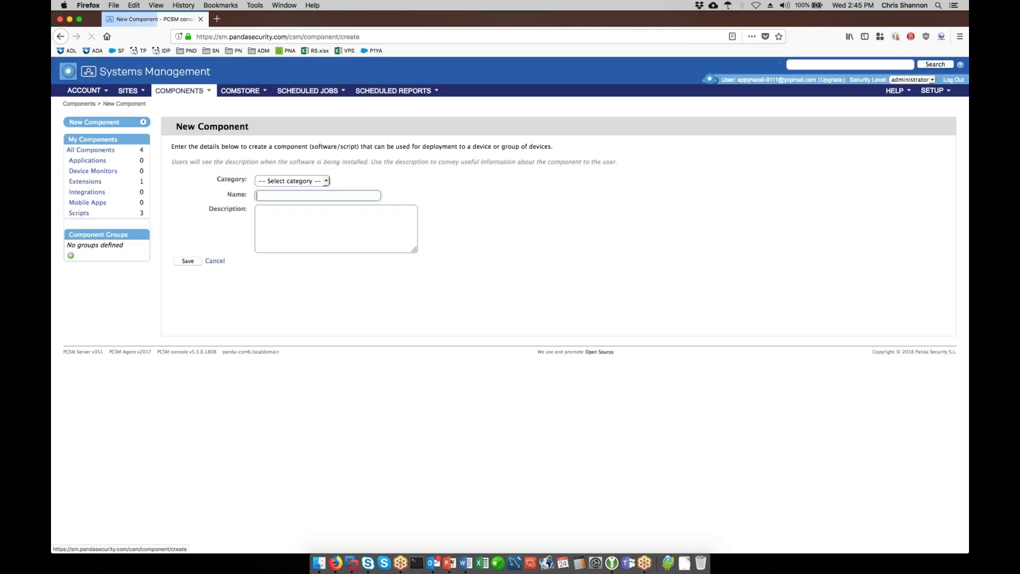
pyautogui.click(308, 181)
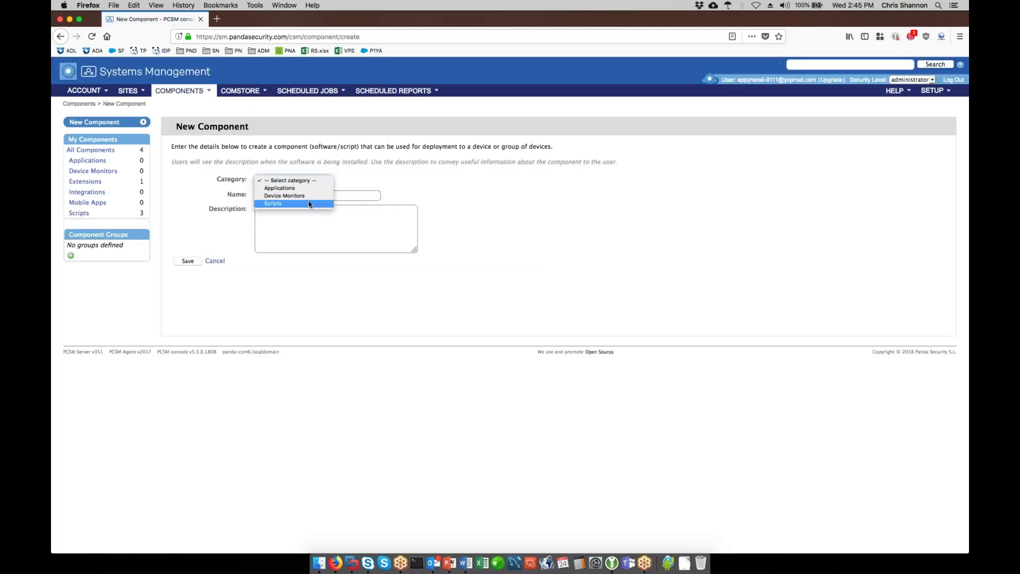
pyautogui.click(298, 203)
pyautogui.click(330, 194)
pyautogui.write('Restart')
pyautogui.click(193, 261)
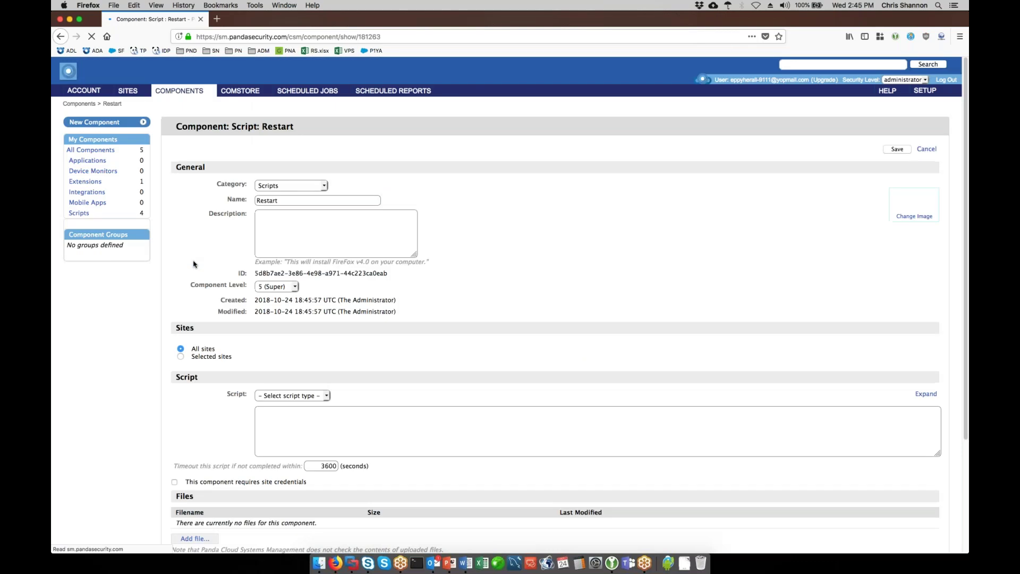
# - Leave the script type unset and return to the Component List showing Restart
pyautogui.scroll(-5, 220, 228)
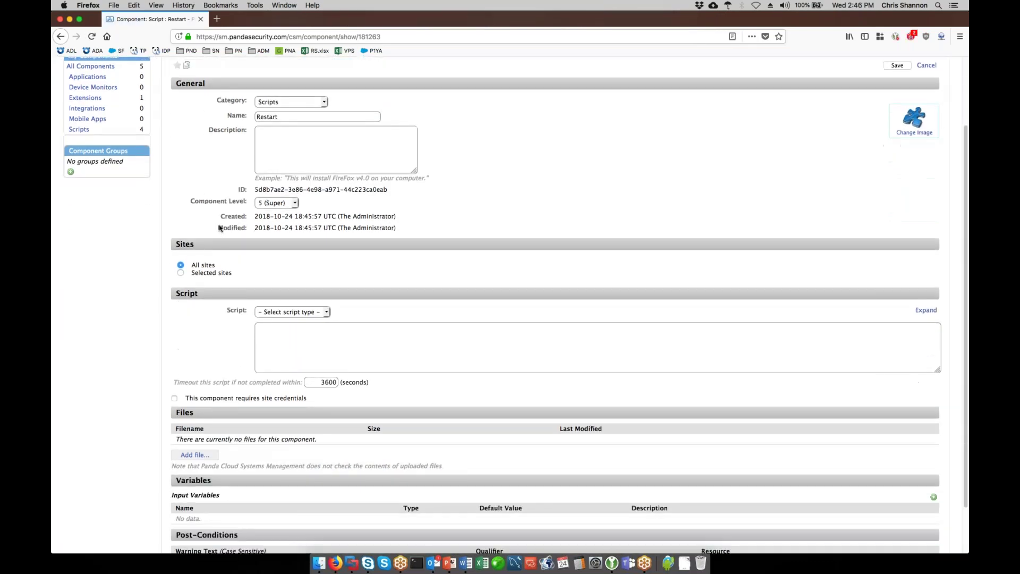
pyautogui.click(328, 266)
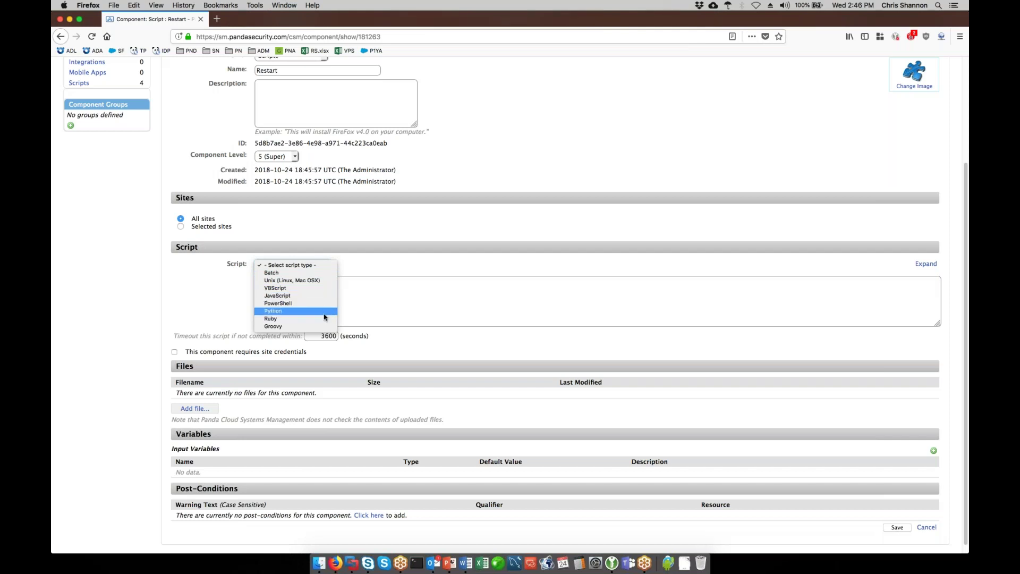
pyautogui.click(445, 300)
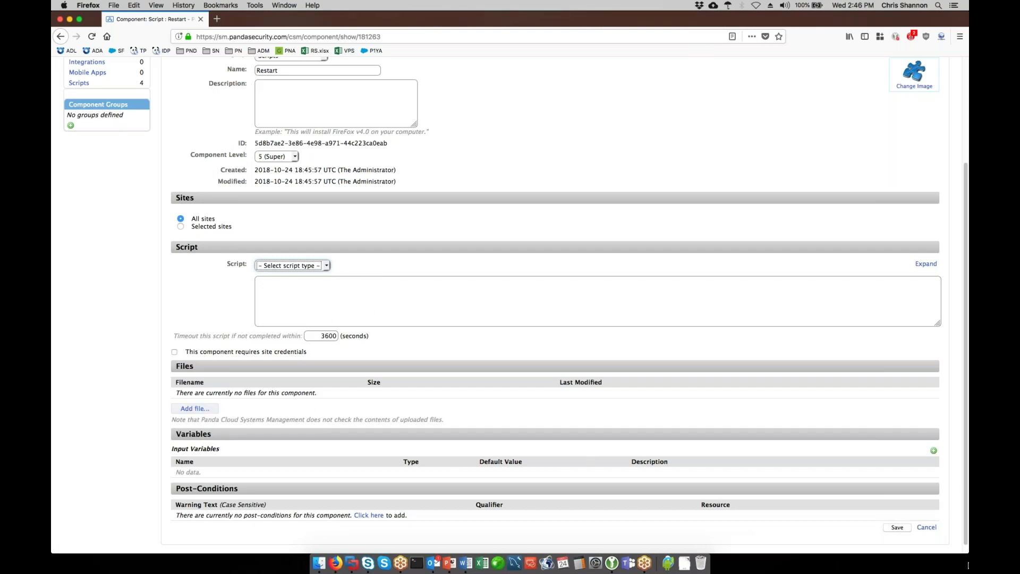
pyautogui.click(926, 528)
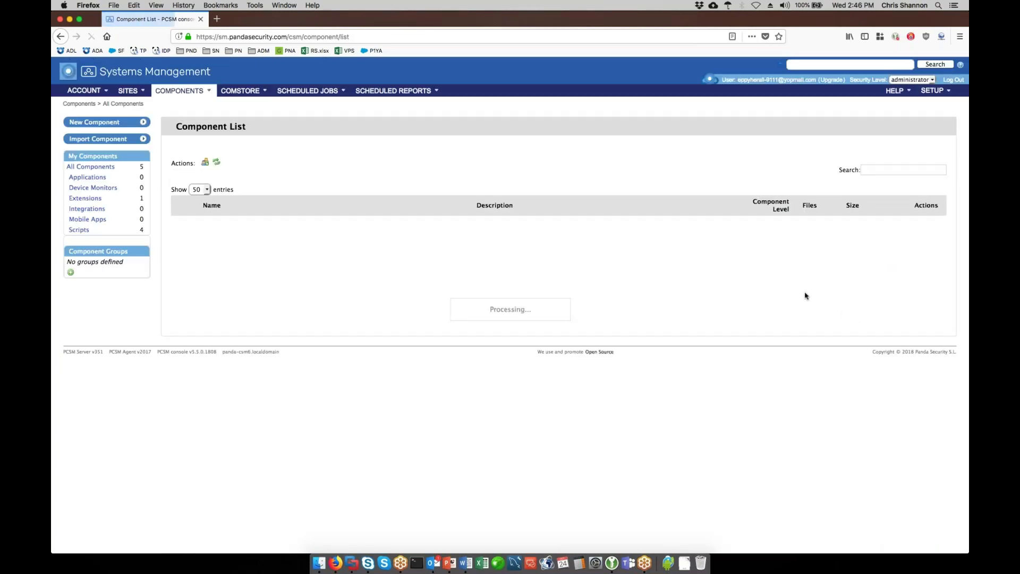
pyautogui.doubleClick(246, 333)
pyautogui.click(251, 335)
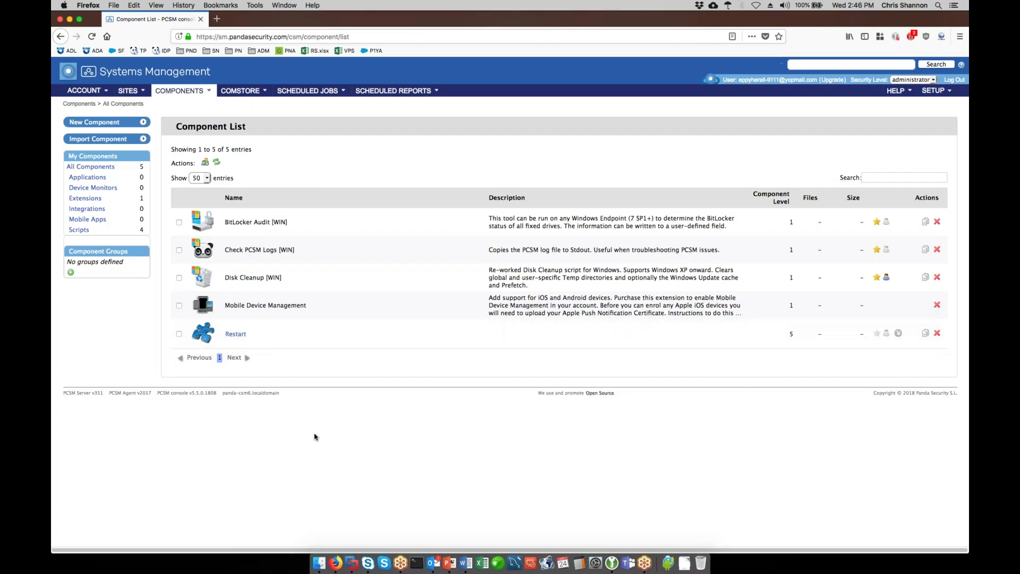